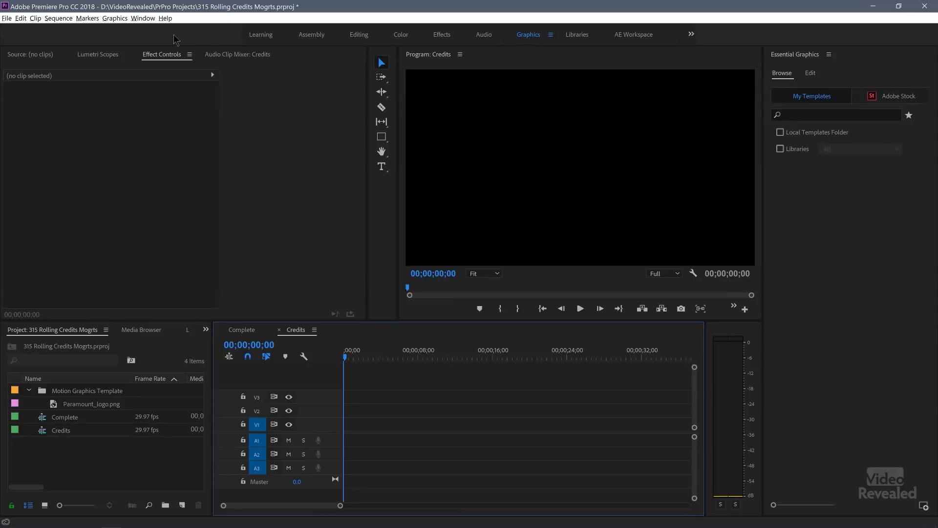
- Reset the Graphics workspace to its saved layout and show the Essential Graphics editing options
click(141, 21)
mouse_move(161, 29)
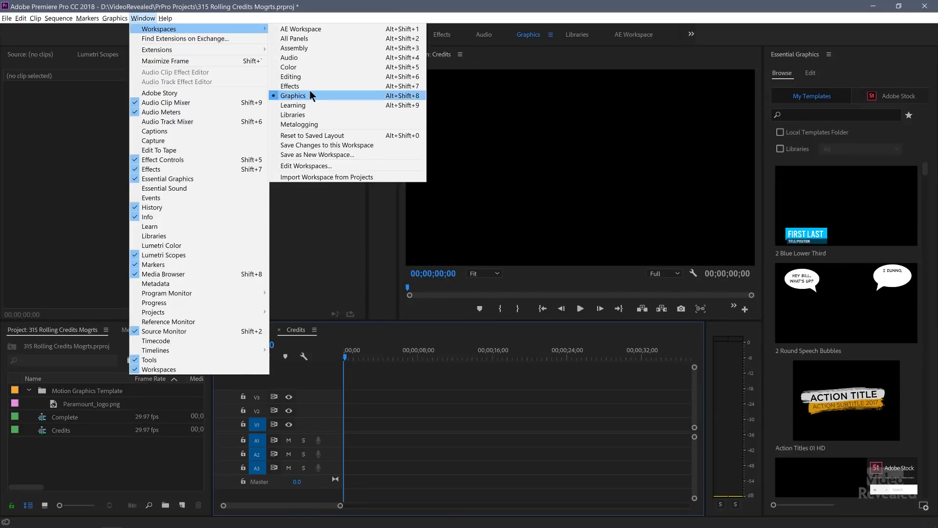
click(411, 136)
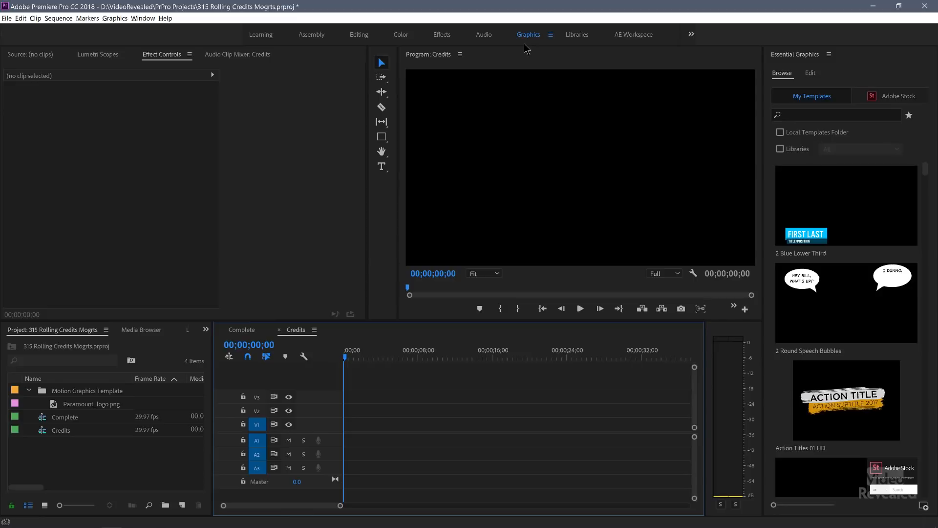
click(811, 74)
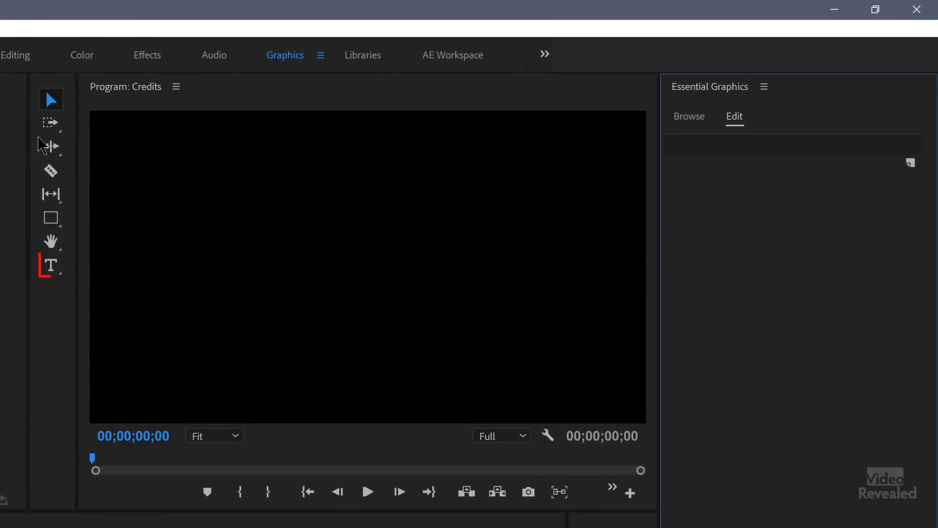
- Draw a large text box in the Program Monitor and fill it with repeated sample text beginning "This is a bunch of text in a title"
click(51, 267)
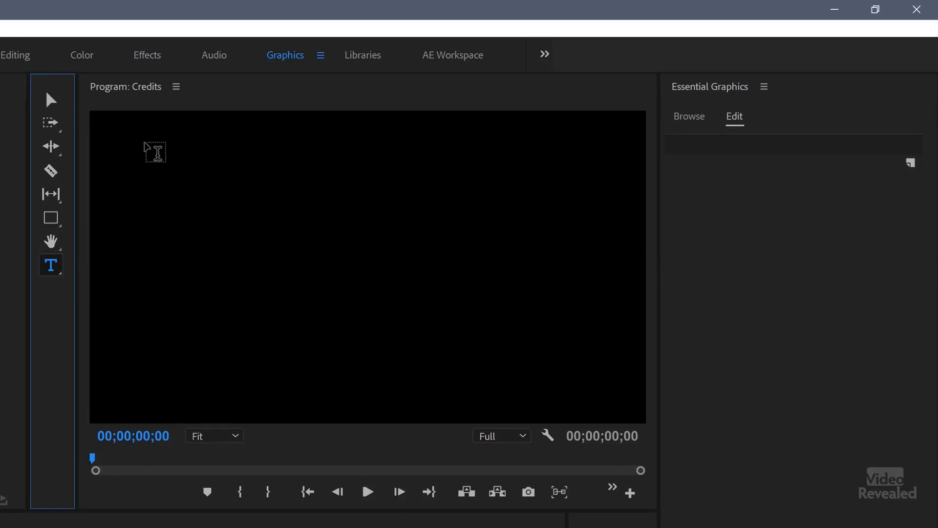
drag(142, 159, 588, 384)
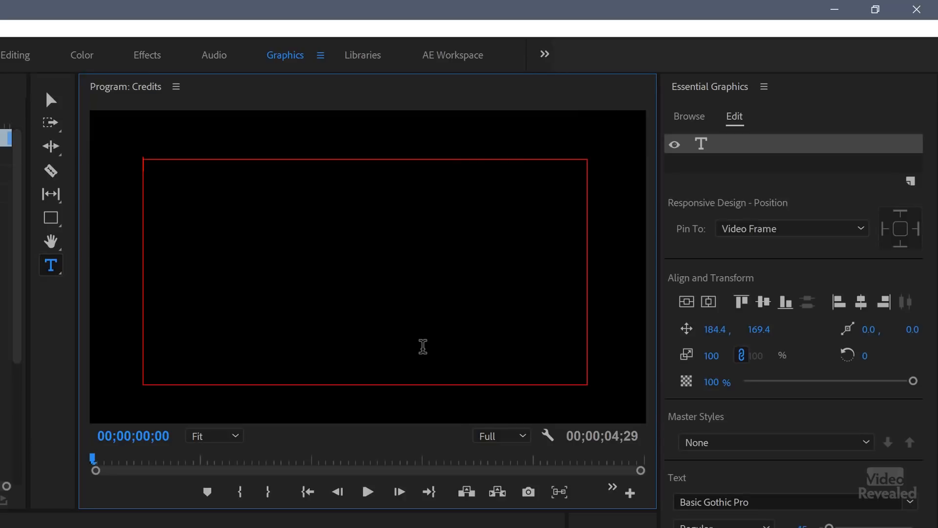
text(This is a bunch of text in a title to show how the rolling title feature works and hopefully you’re happy with it and can make some great rolling titles This is a bunch of text in a title to show how the rolling title feature works and hopefully you’re happy with it and can make some great rolling titles This is a bunch of text in a title to show how the rolling title feature works and hopefully you’re happy with it and can make some great rolling titles This is a bunch of text in a title to show how the rolling title feature works and hopefully you’re happy with it and can make some great rolling titles This is a bunch of text in a title to show how the rolling title feature works and hopefully you’re happy with it and can make some great rolling titles This is a bunch of text in a title to show how the rolling title feature works and hopefully you’re happy with it and can make some great rolling titles)
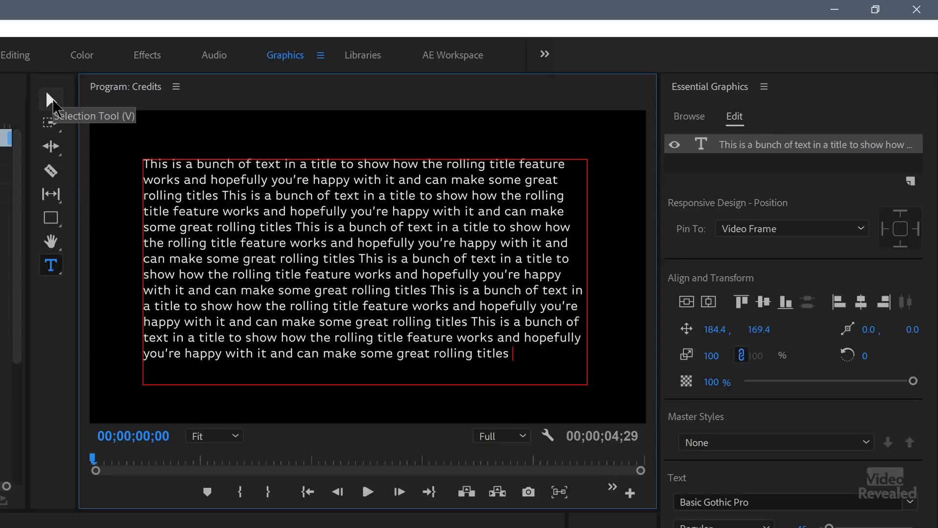
click(52, 100)
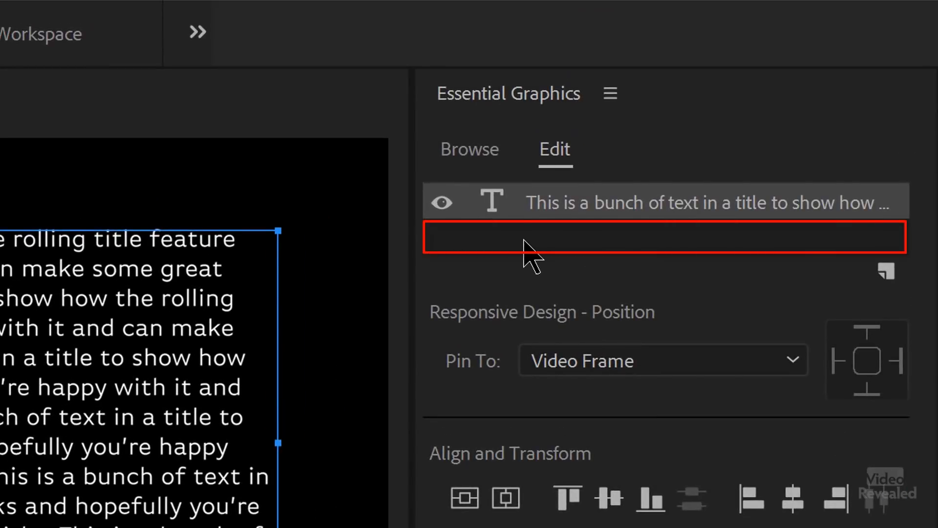
- Enable Roll for the sample title graphic and play the sequence to preview the movement
click(524, 240)
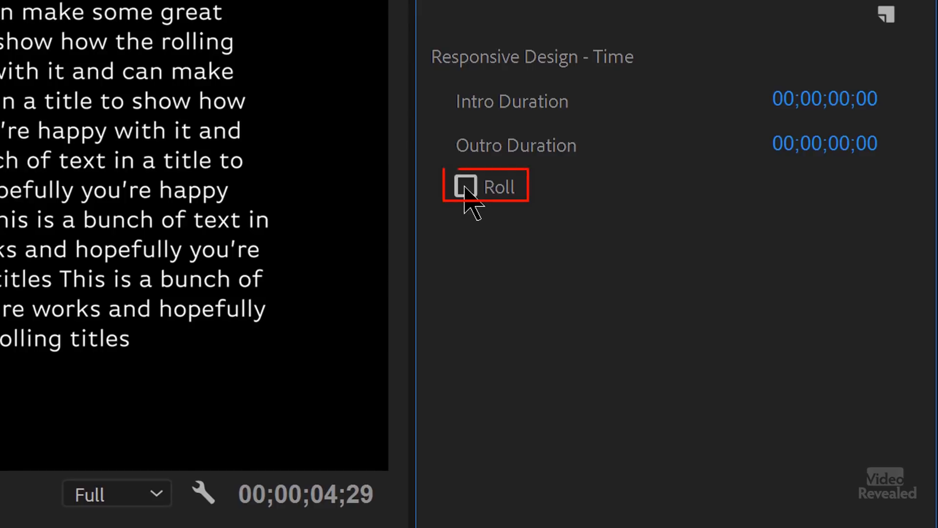
click(466, 187)
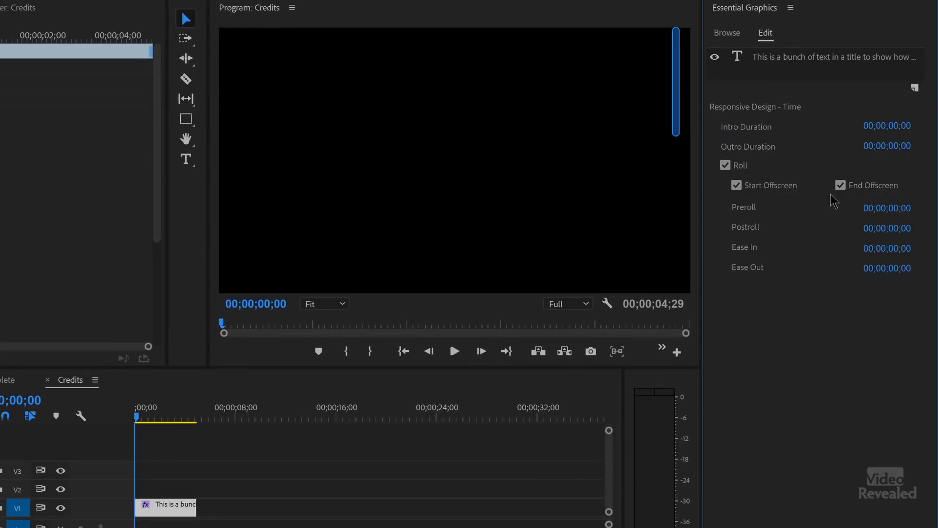
key(space)
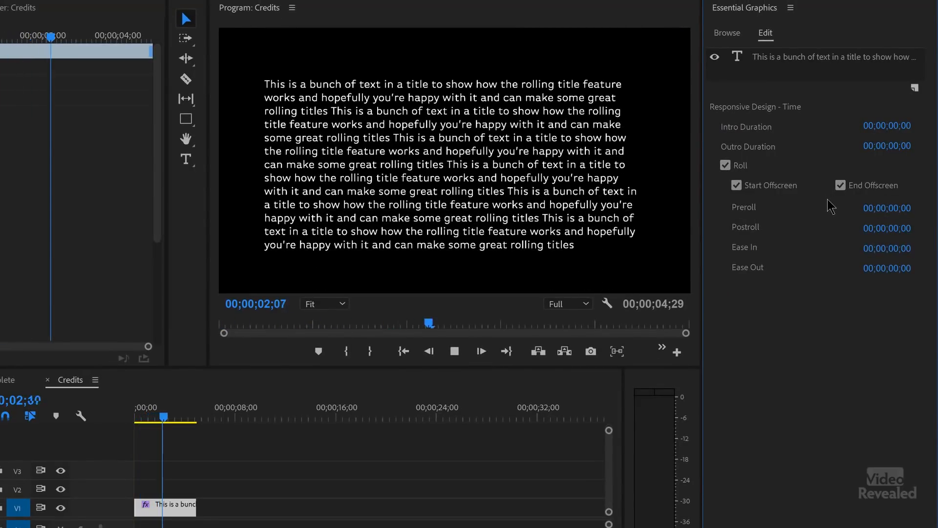
key(space)
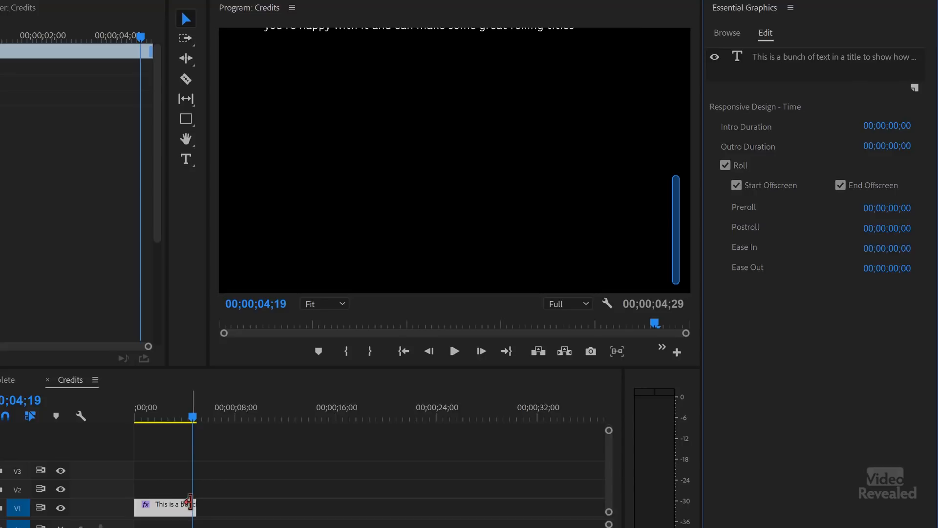
- Extend the sample title clip on V1 to about 14 seconds and preview the slower roll
drag(193, 417, 165, 418)
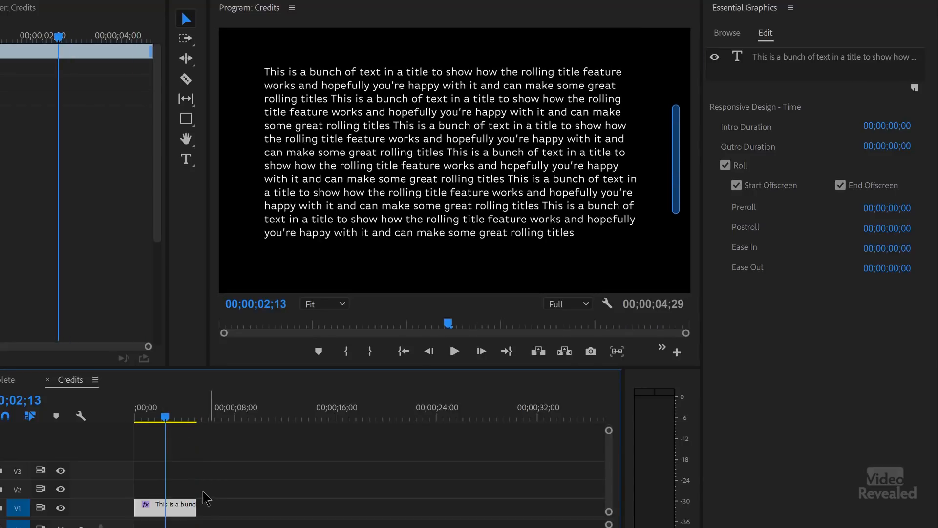
drag(190, 499, 310, 501)
key(space)
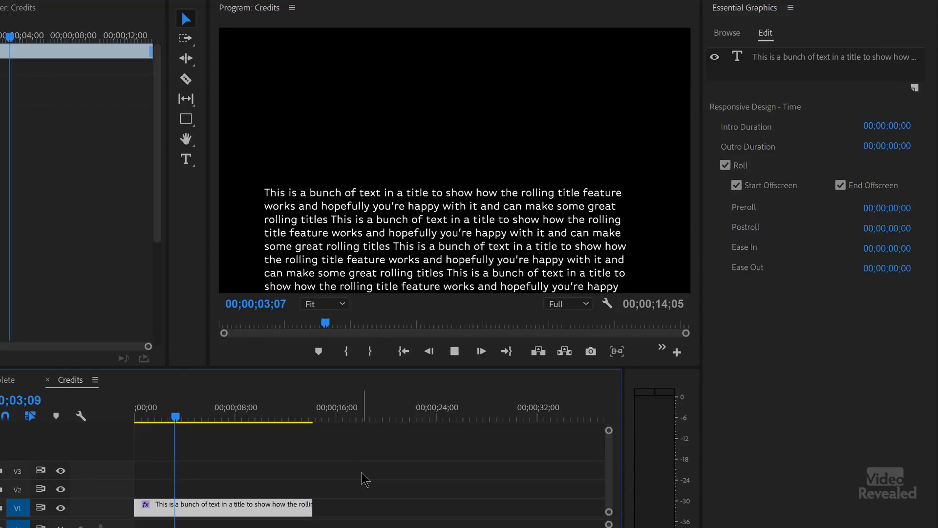
drag(172, 419, 100, 452)
key(space)
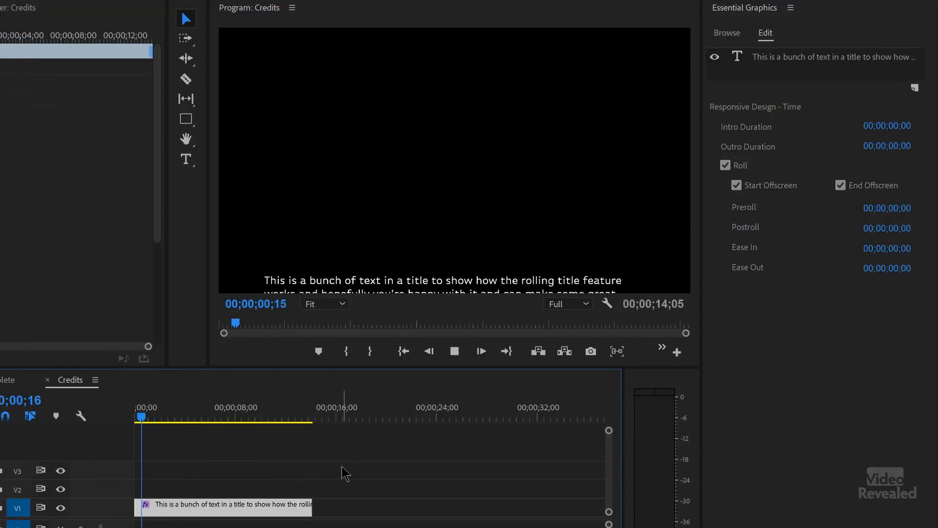
click(288, 419)
key(space)
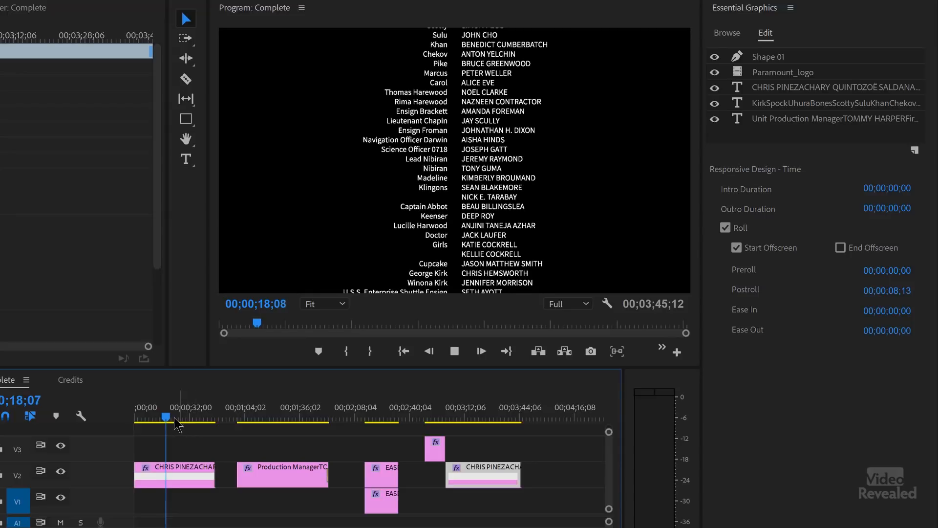
- Return from the Complete sequence to the Credits sequence and delete the sample title clip
mouse_move(172, 417)
mouse_down()
mouse_move(203, 421)
mouse_move(171, 421)
mouse_up()
click(72, 384)
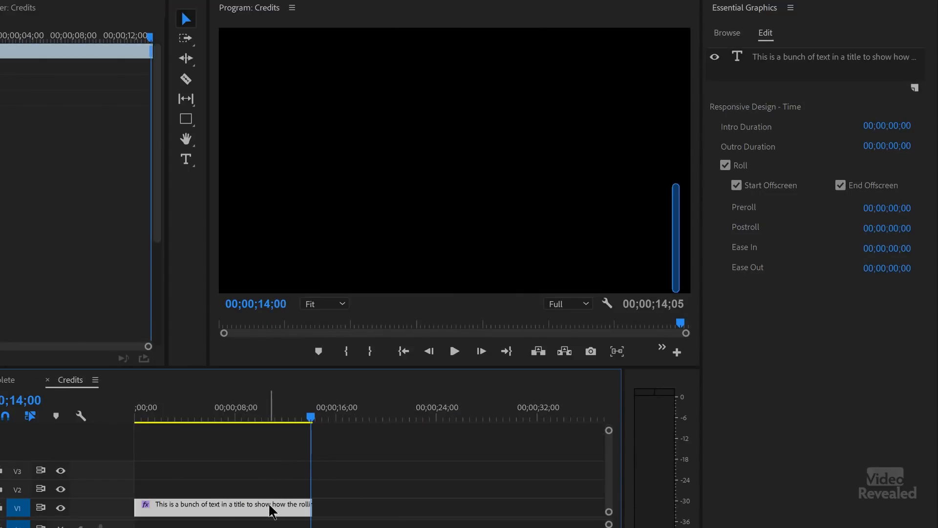
key(Delete)
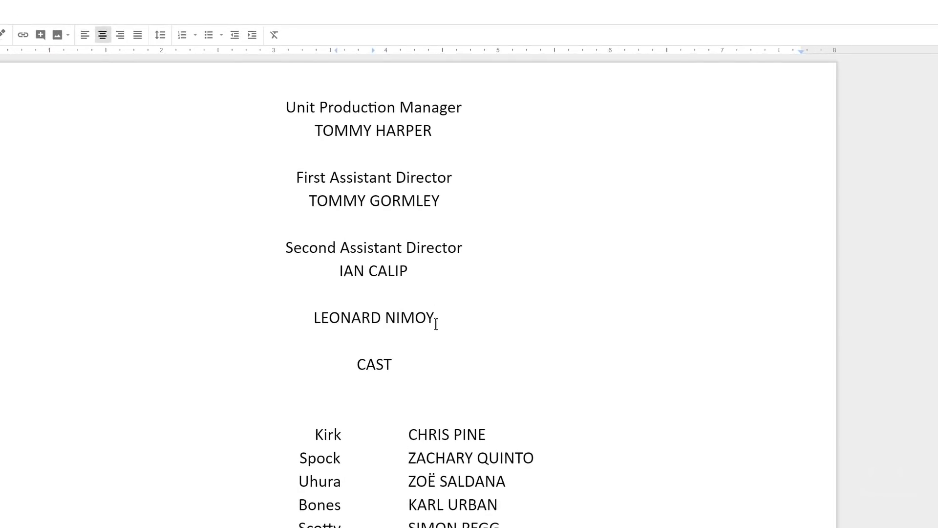
- In the Google Docs credits document, check the centered crew lines and adjust the tab stops that align the cast's role and actor columns
drag(425, 311, 291, 106)
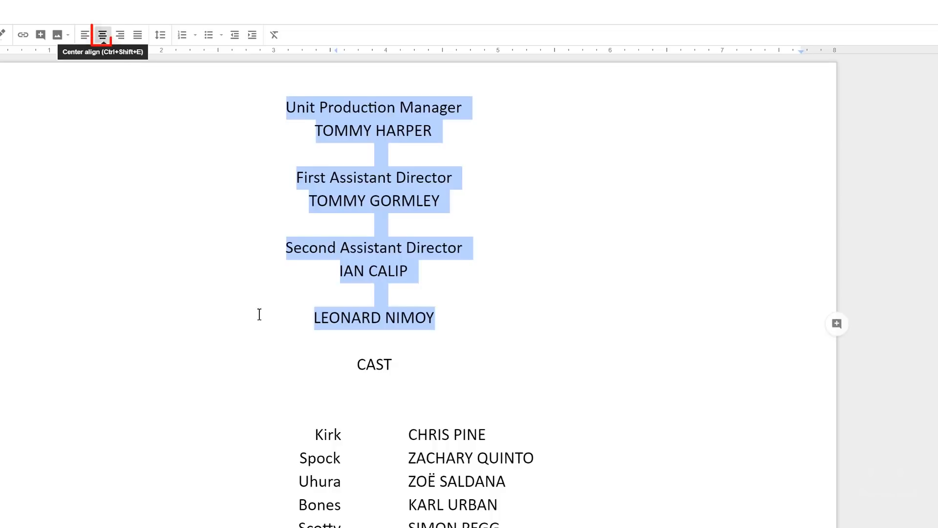
click(341, 432)
drag(340, 50, 356, 51)
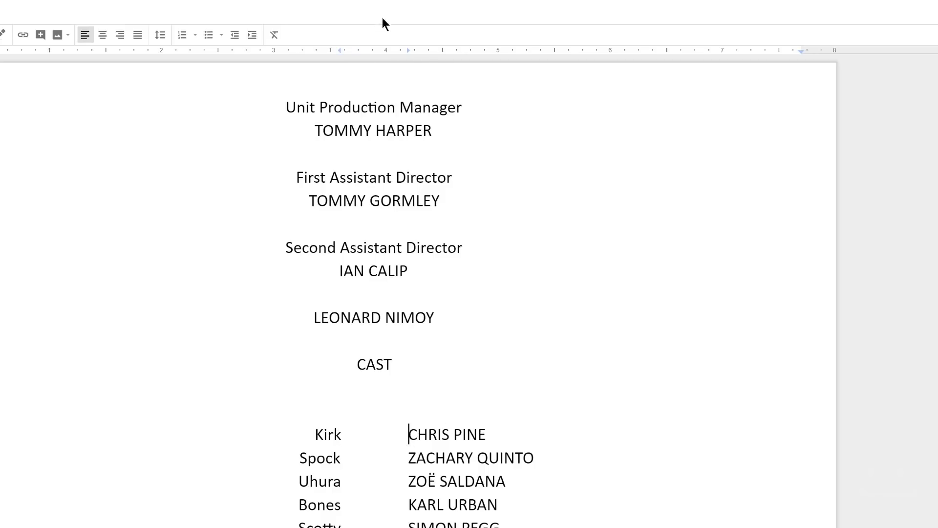
drag(407, 51, 404, 50)
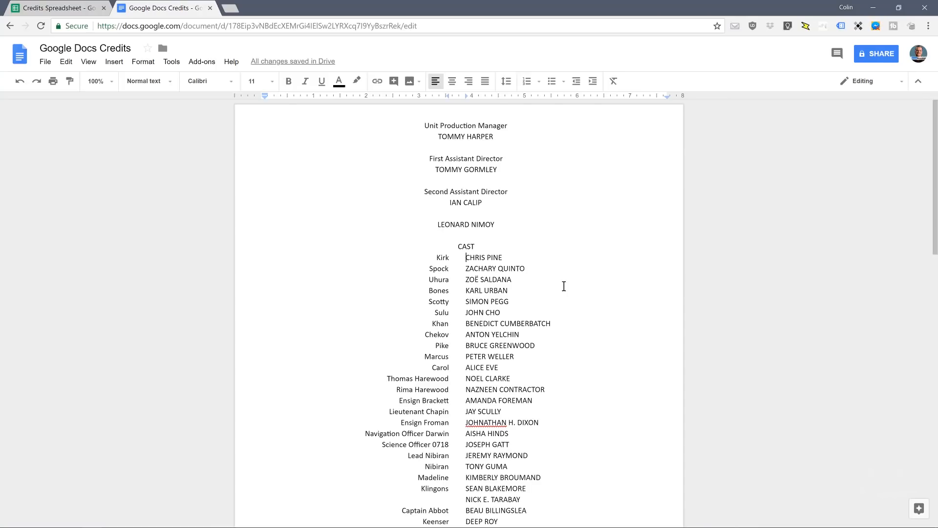
- Copy the entire Google Docs credits document and paste it into a new large text box in Premiere Pro's empty Credits sequence
key(ctrl+a)
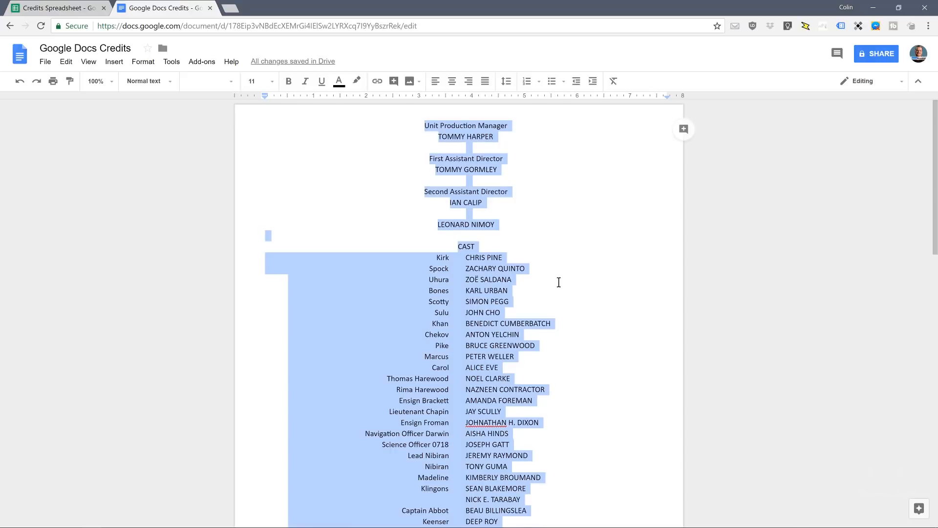
key(alt+Tab)
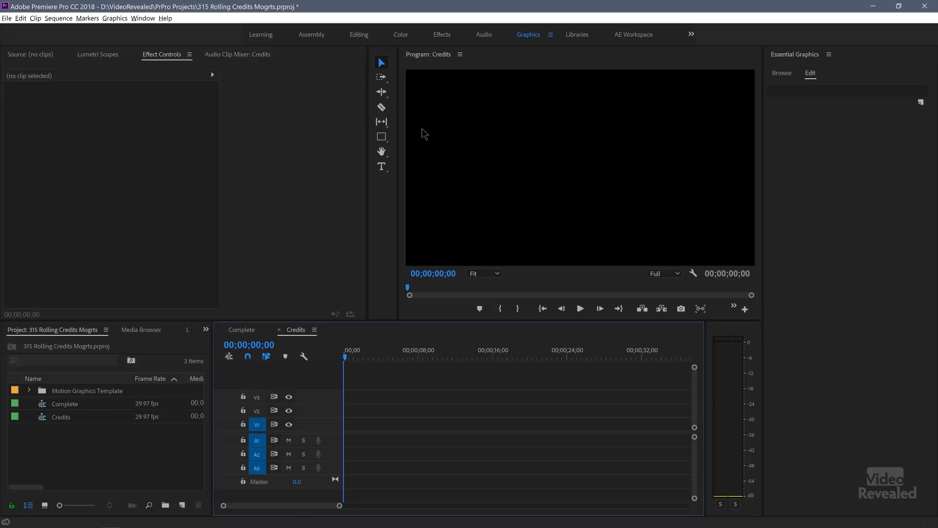
click(382, 166)
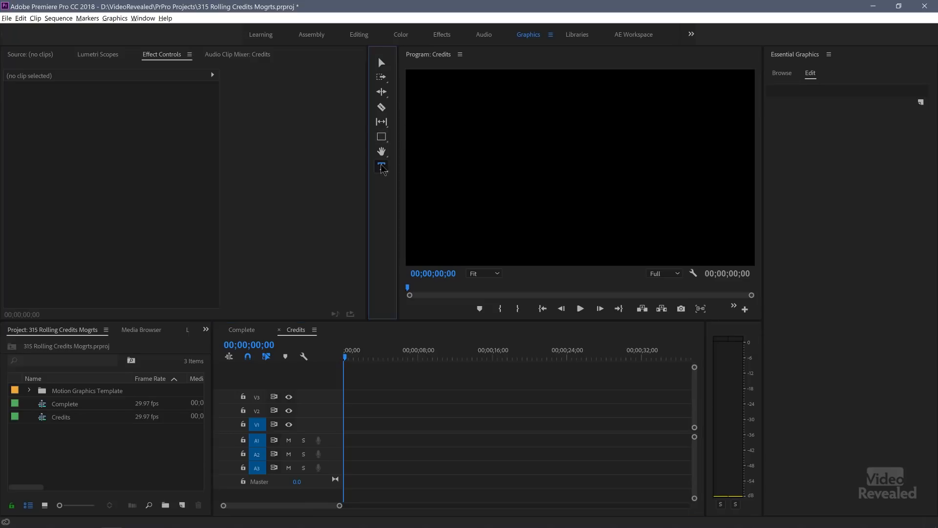
drag(434, 83, 738, 264)
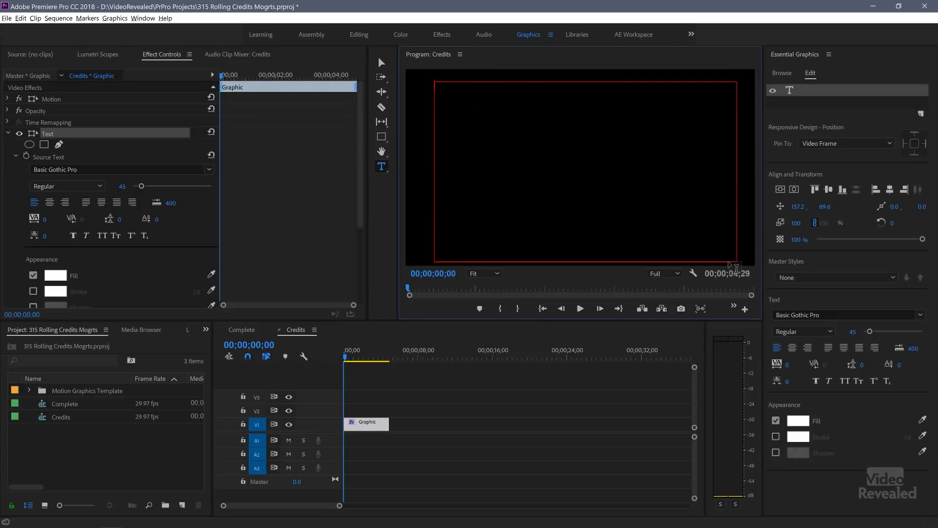
key(ctrl+v)
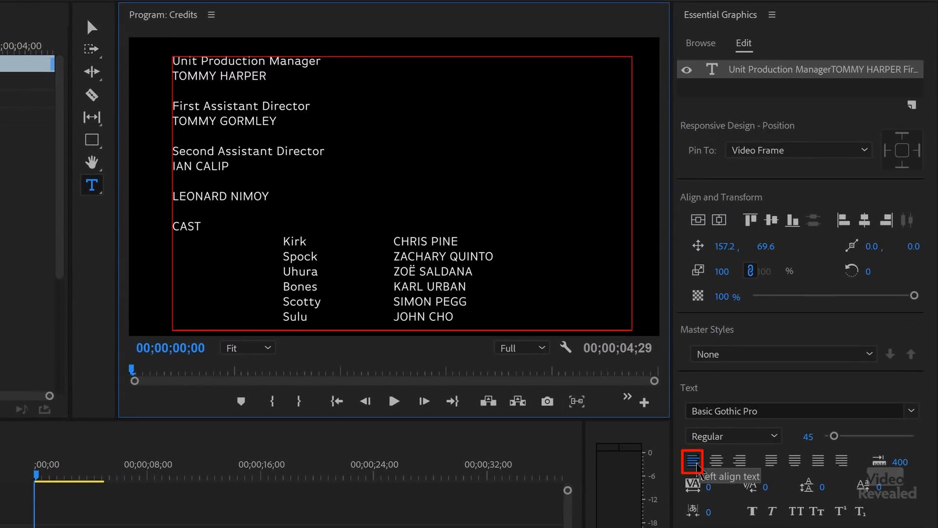
- Center-align the pasted credits text and enable Roll for the whole graphic
click(717, 461)
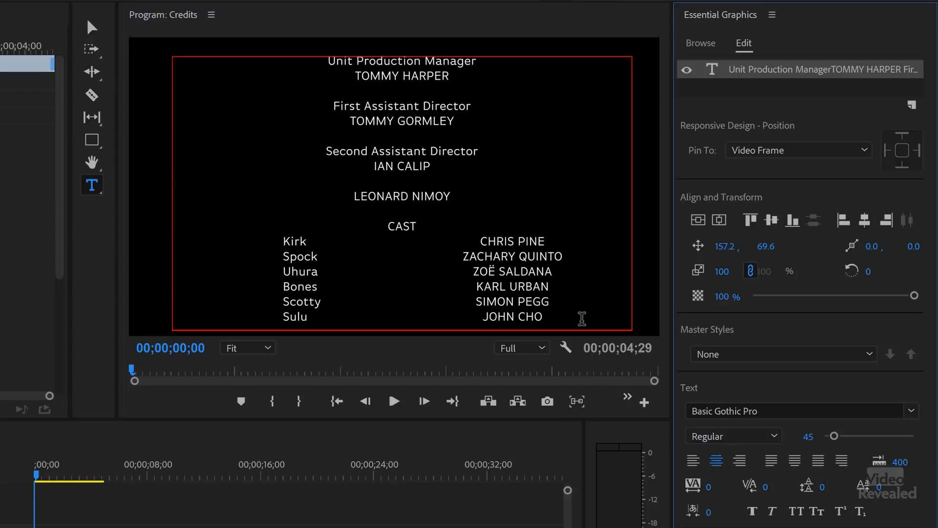
click(101, 30)
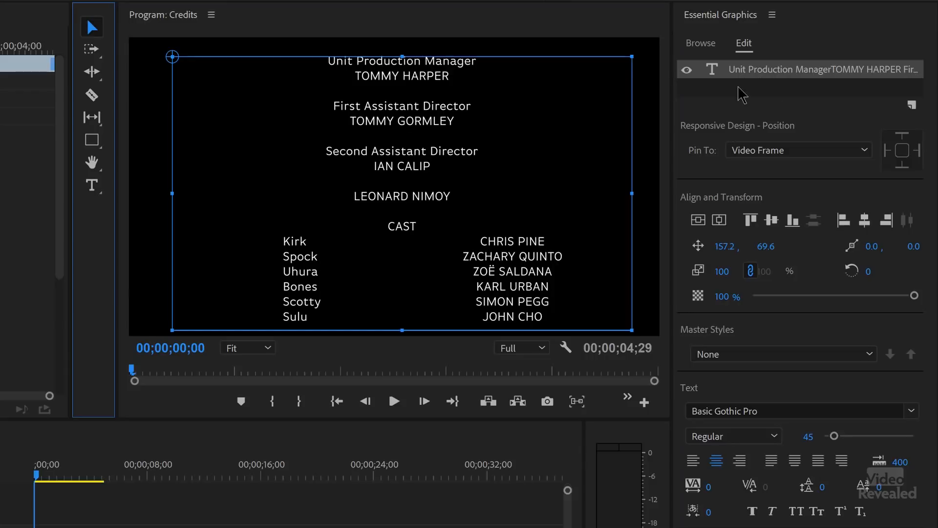
click(742, 95)
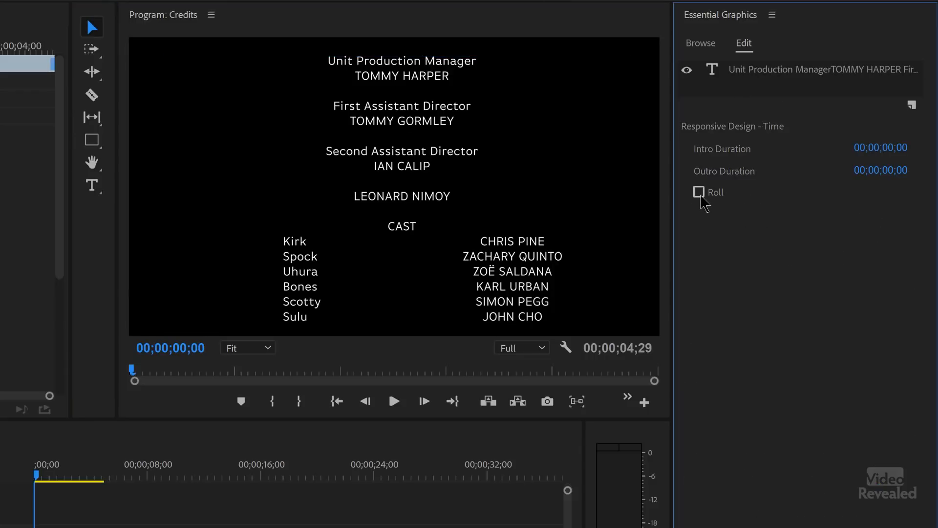
click(698, 193)
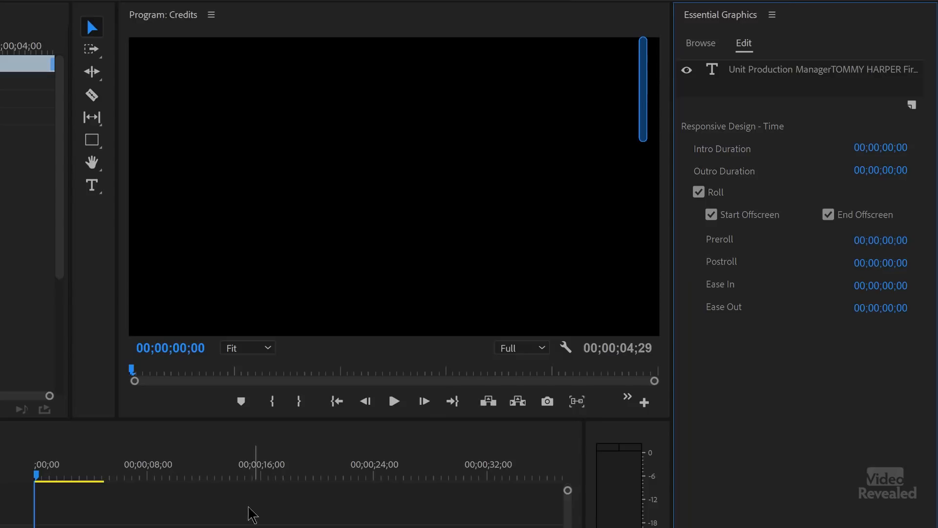
- Preview the rolling credits, extend their clip to about 21 seconds, and play the roll again
key(space)
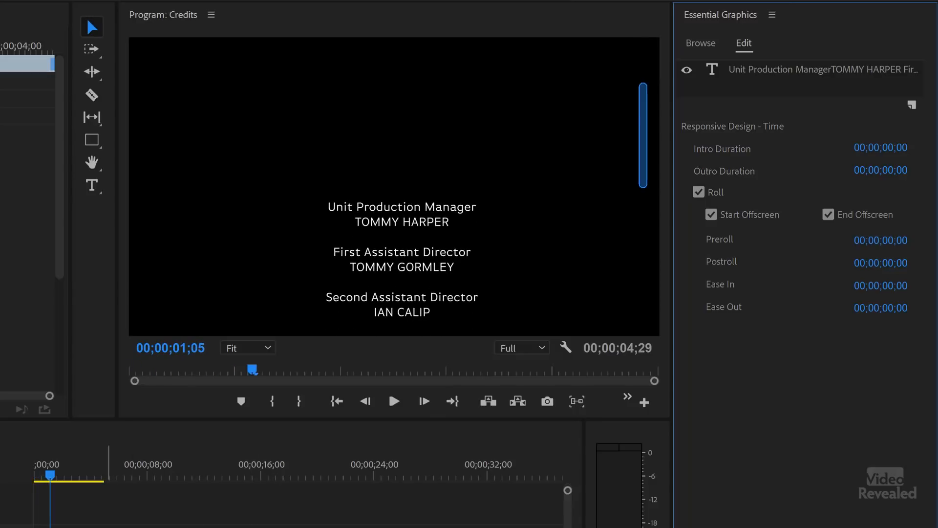
drag(107, 526, 340, 526)
key(space)
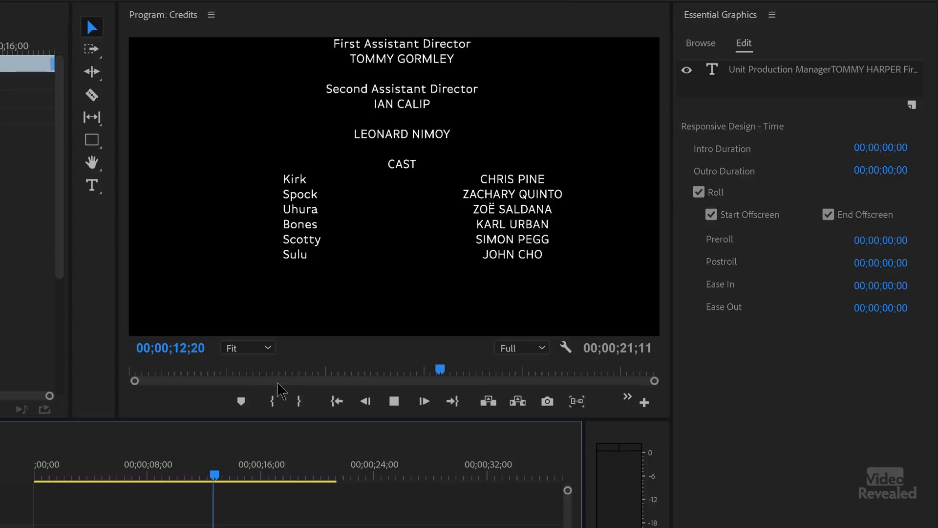
key(space)
- Select the credits text and stretch its box downward until the complete cast list fits, past the Shuttle Pilot line
click(385, 210)
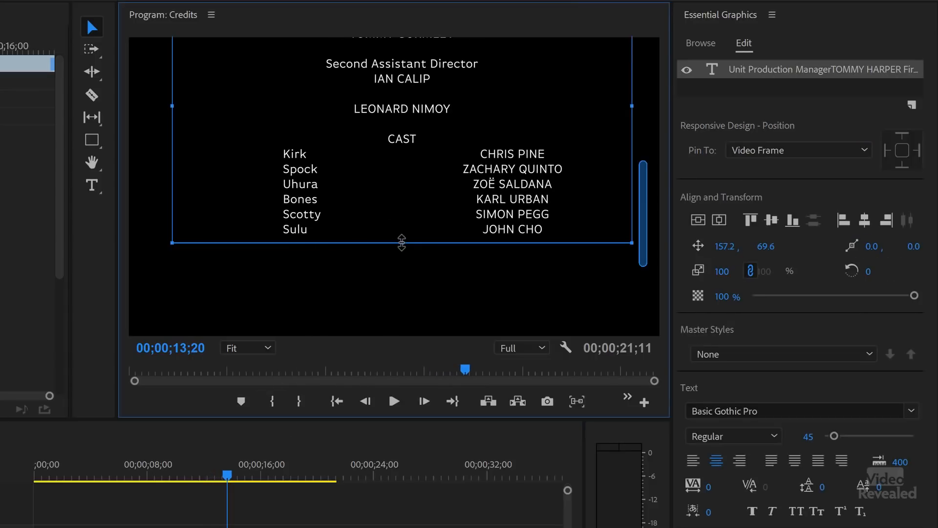
drag(403, 242, 400, 527)
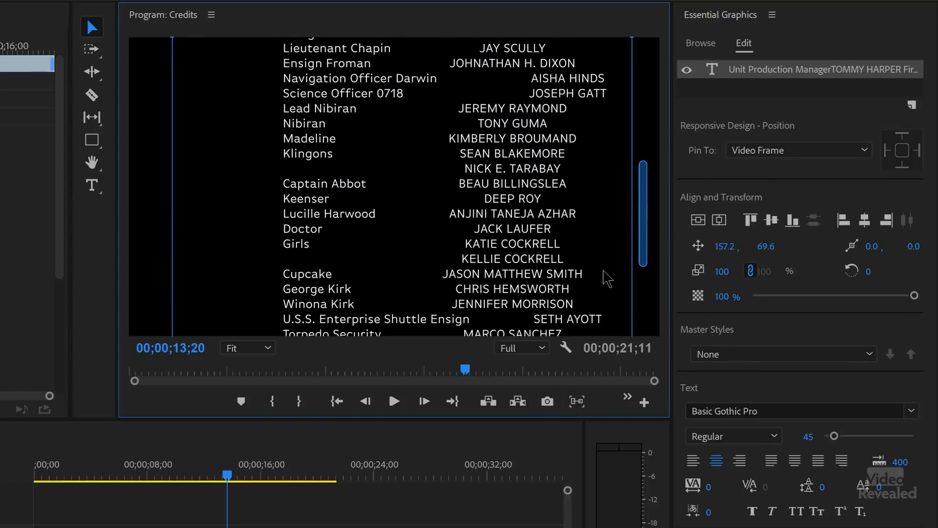
drag(645, 200, 645, 258)
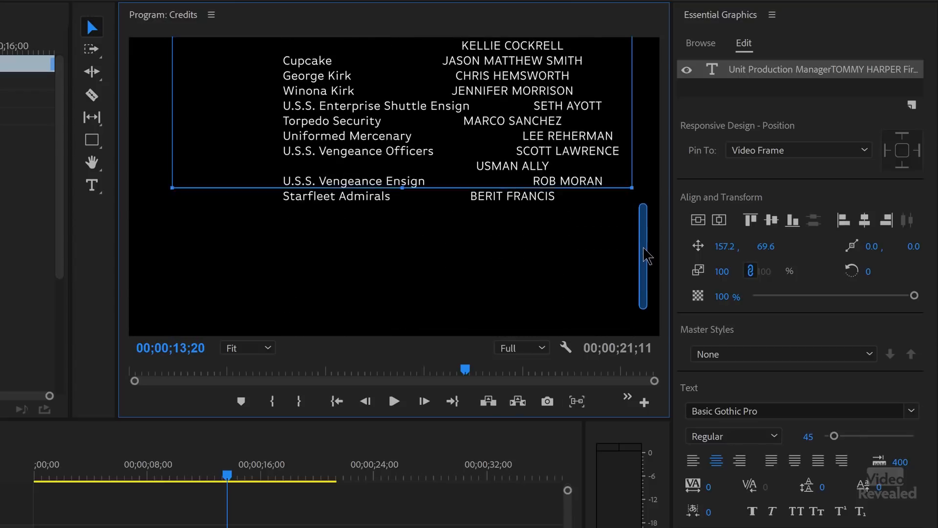
drag(404, 125, 403, 428)
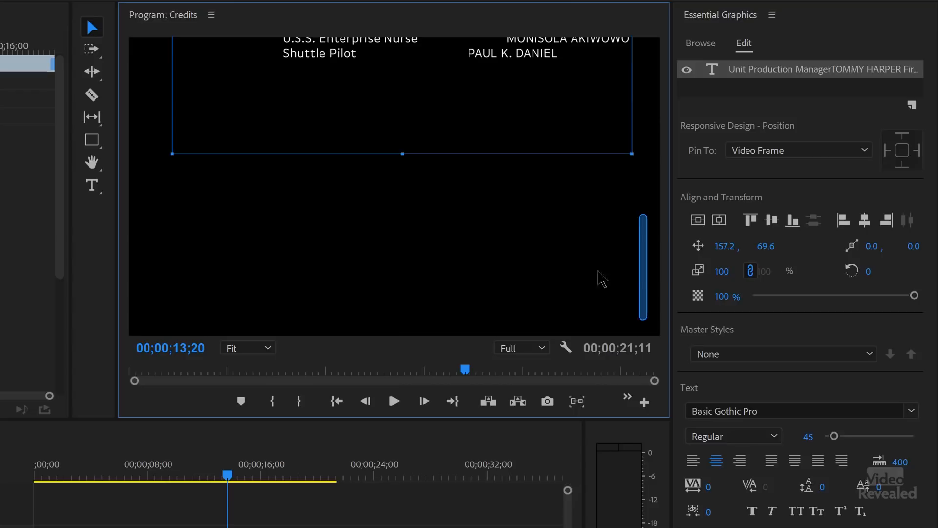
- Try right-aligning the whole credits text and check how the cast list lines up
drag(645, 283, 633, 209)
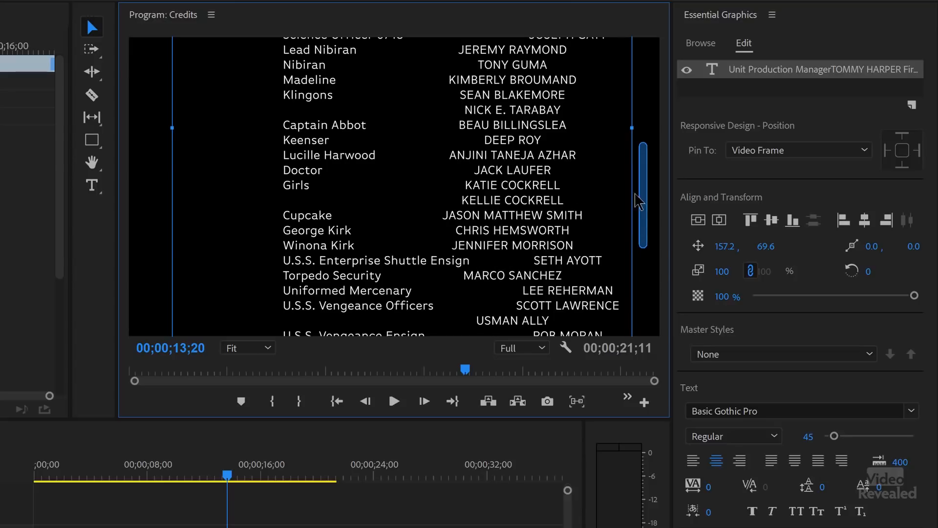
drag(644, 201, 490, 157)
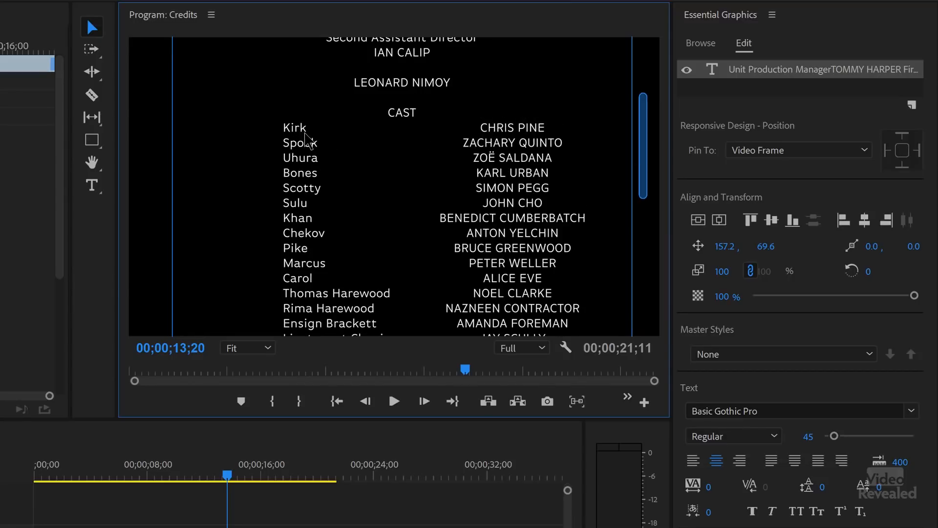
click(740, 461)
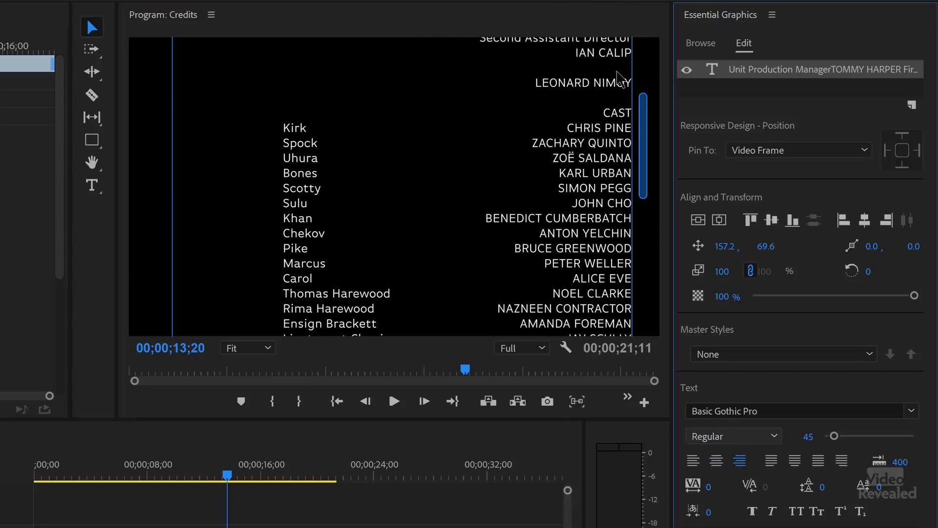
drag(646, 136, 644, 168)
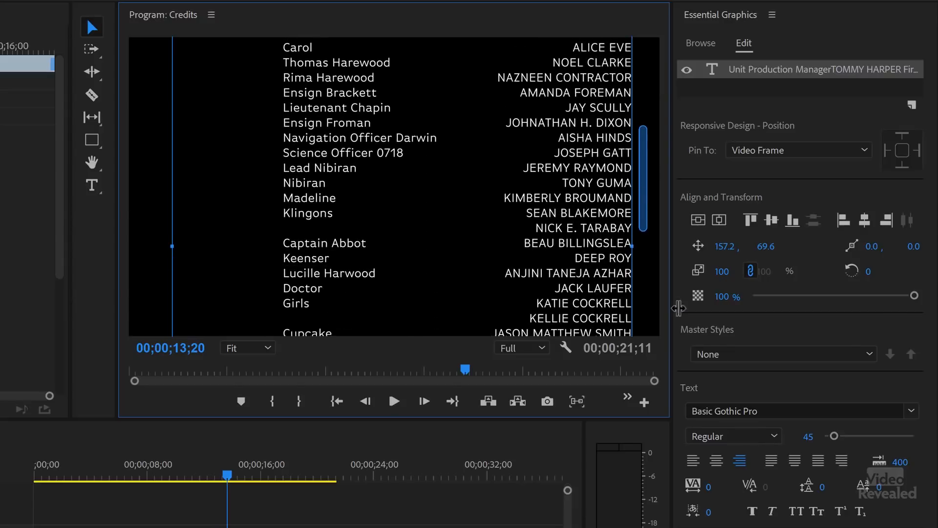
- Justify the credits text with its last line left-aligned, using tab width 603, and widen its box leftward until the cast lines stop wrapping
click(772, 466)
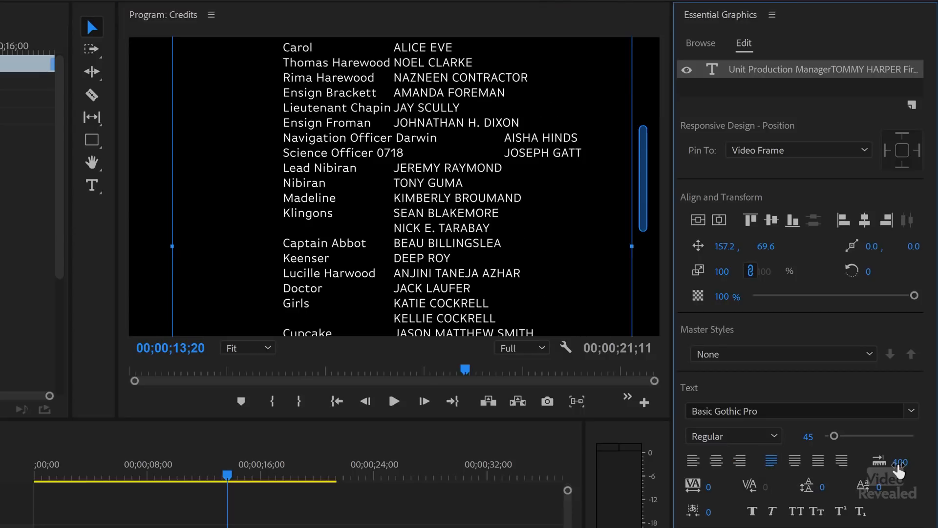
drag(900, 462, 935, 462)
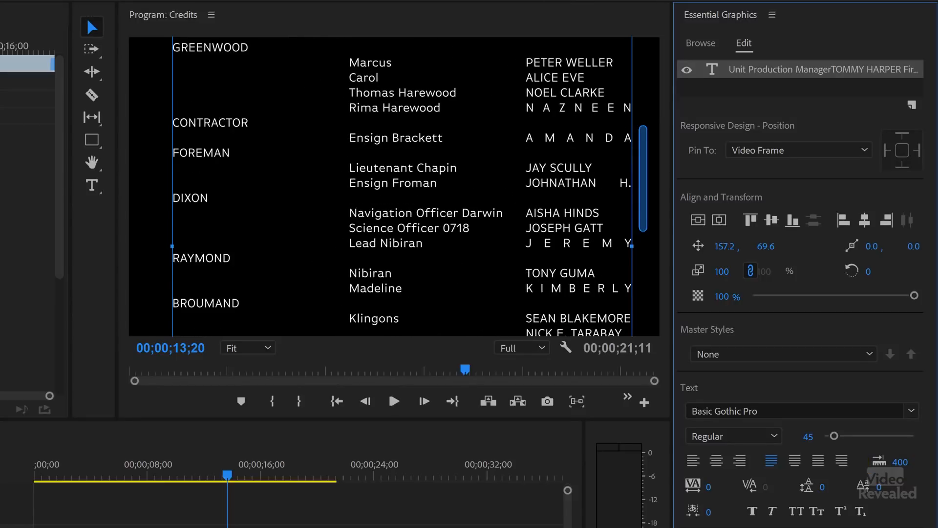
drag(935, 462, 935, 462)
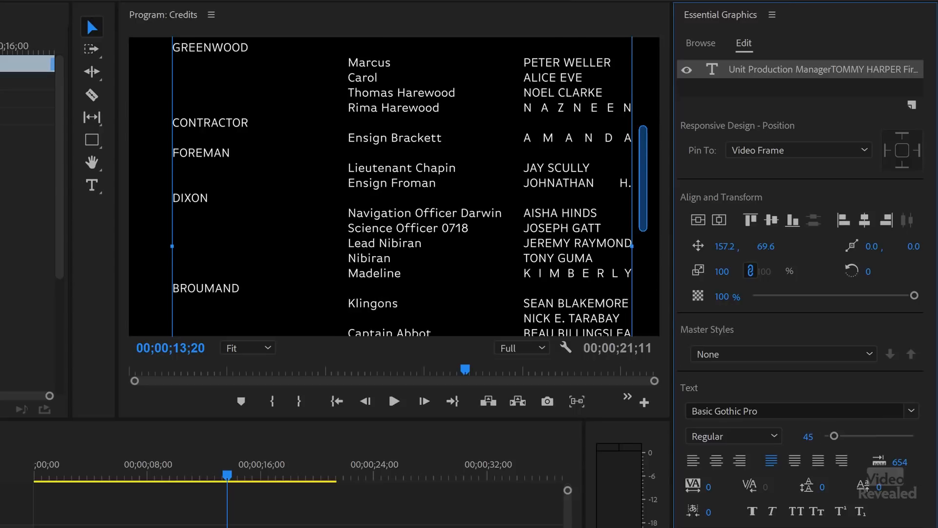
drag(163, 248, 74, 248)
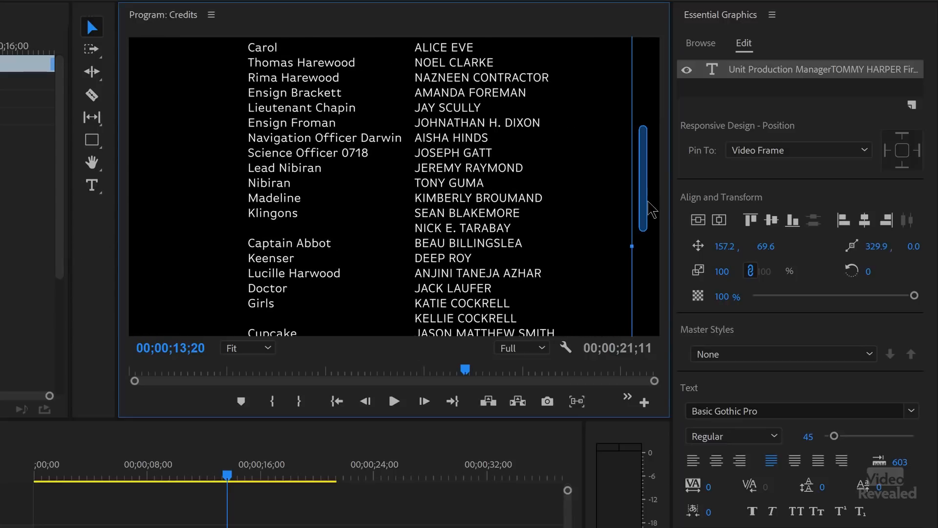
- Cut the crew credits above the cast list, beginning at the Unit Production Manager line, out of the credits text
drag(644, 195, 638, 164)
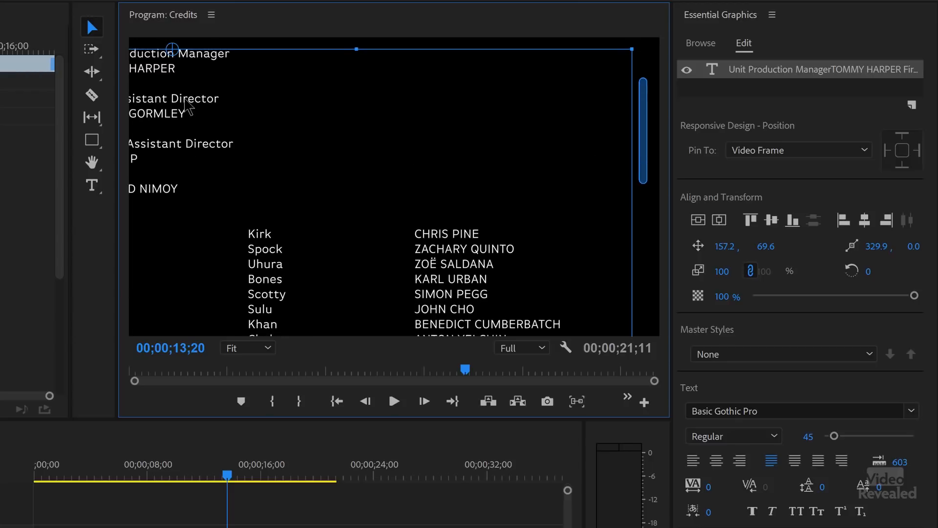
key(t)
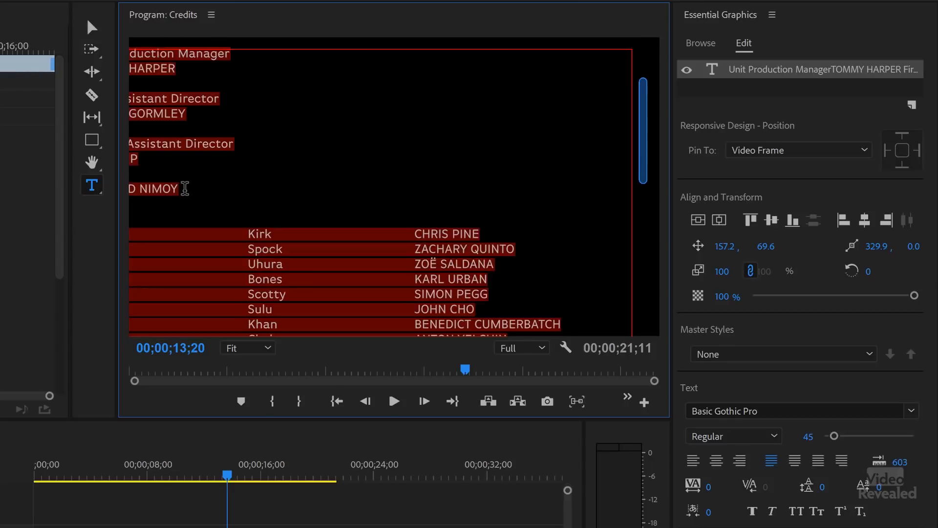
drag(180, 191, 97, 54)
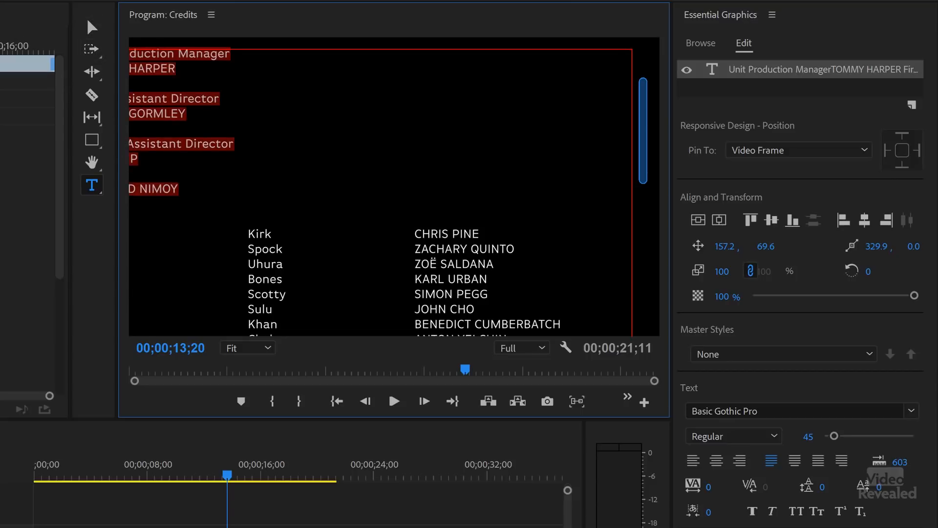
key(BackSpace)
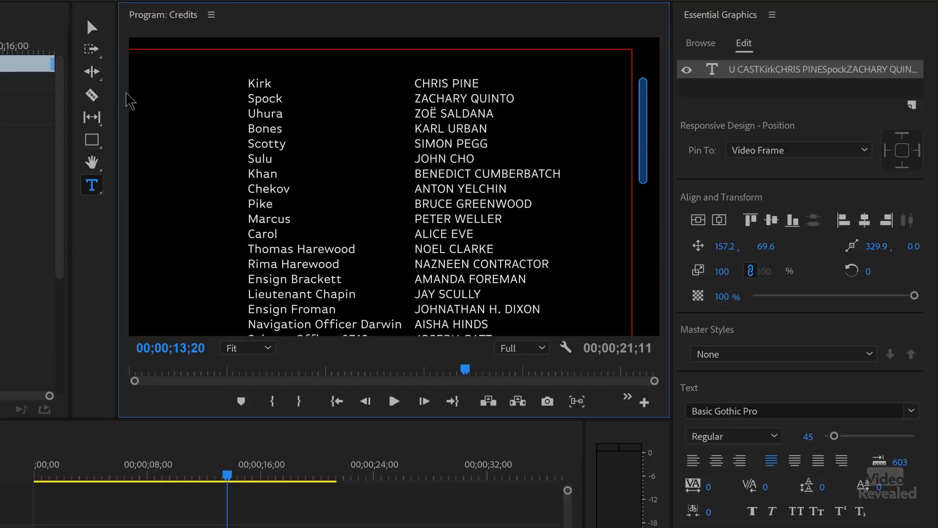
click(92, 27)
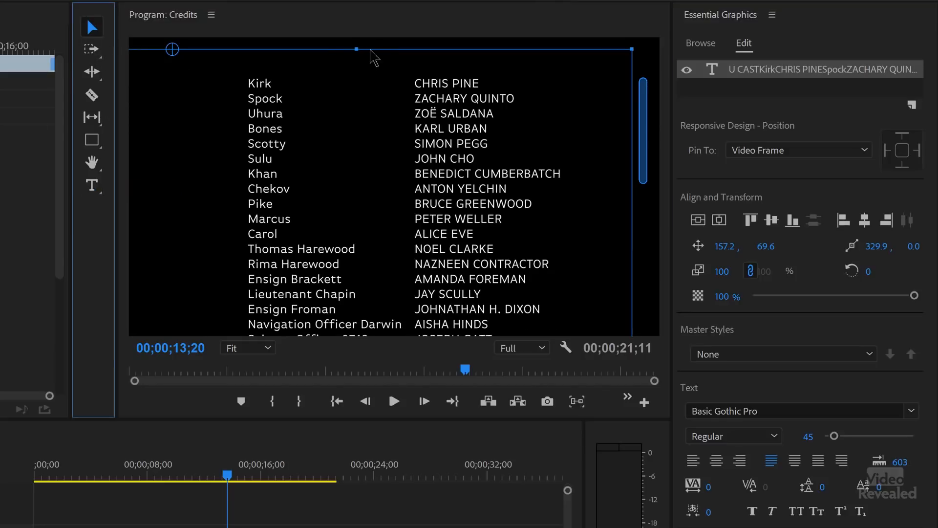
- With the playhead at the sequence start, draw a separate text box above the cast list and paste the cut crew credits into it
drag(641, 122, 636, 93)
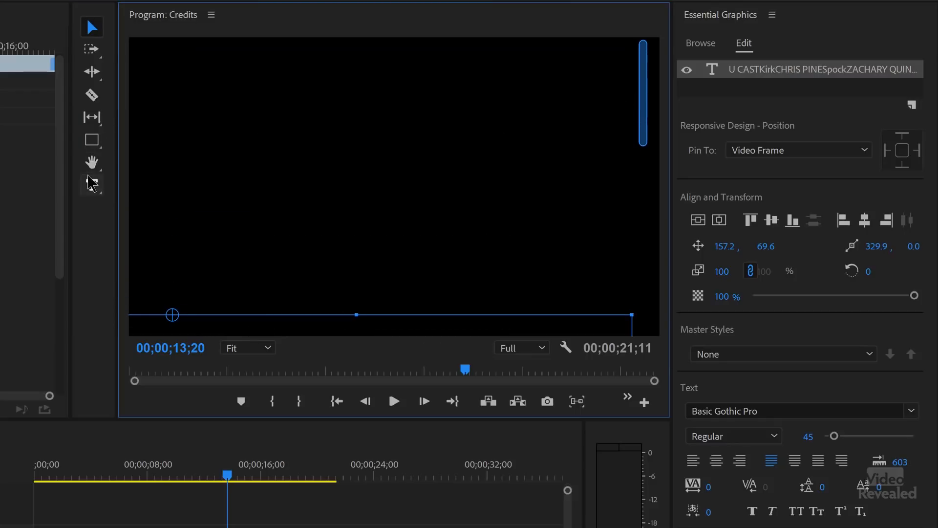
click(92, 185)
mouse_move(167, 76)
mouse_down()
mouse_move(303, 174)
mouse_move(414, 177)
mouse_move(606, 250)
mouse_move(643, 210)
mouse_move(643, 56)
mouse_up()
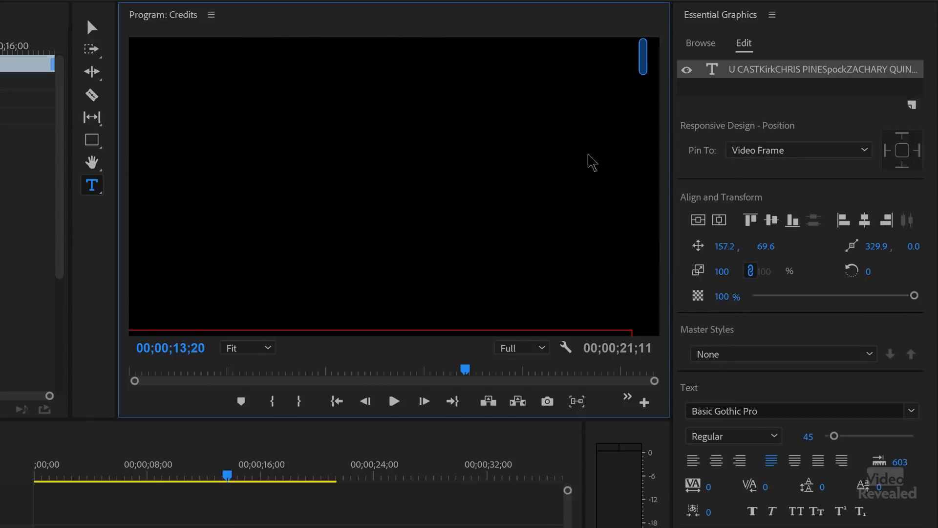
drag(172, 475, 53, 474)
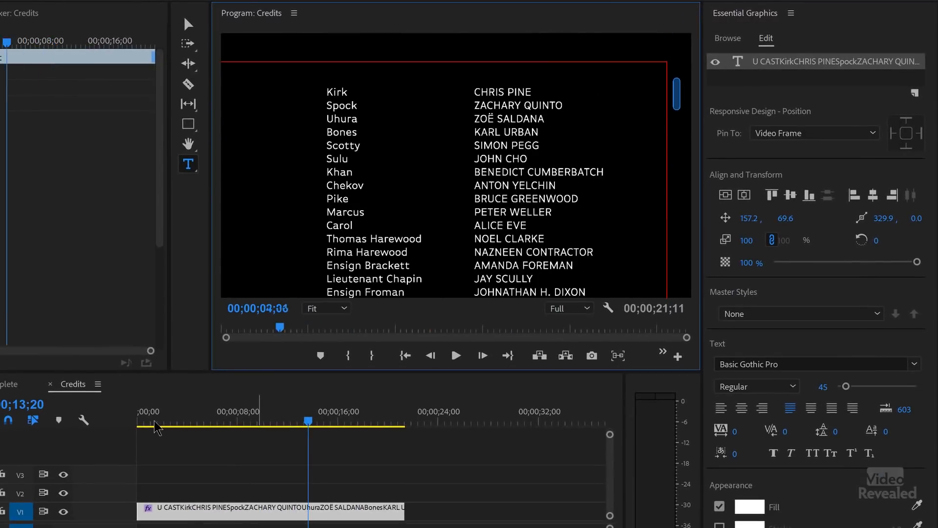
drag(155, 427, 134, 427)
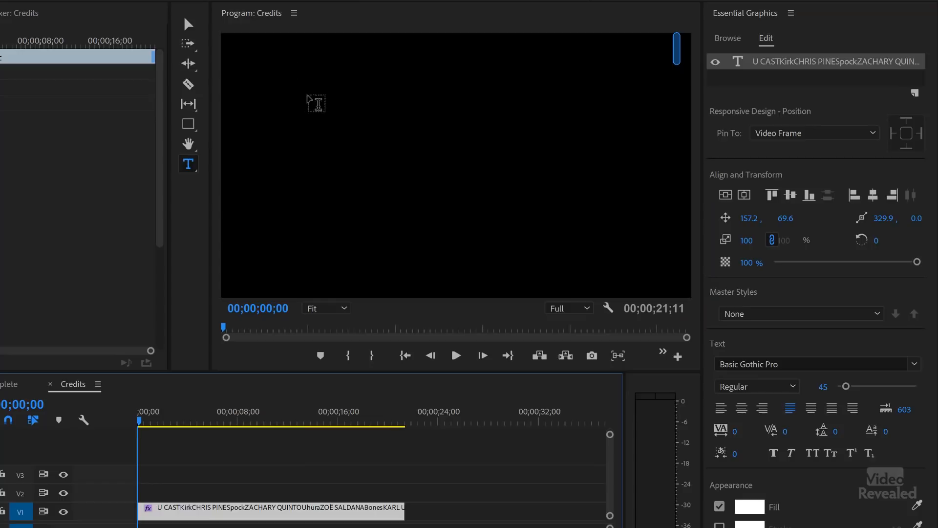
click(601, 218)
drag(598, 211, 630, 235)
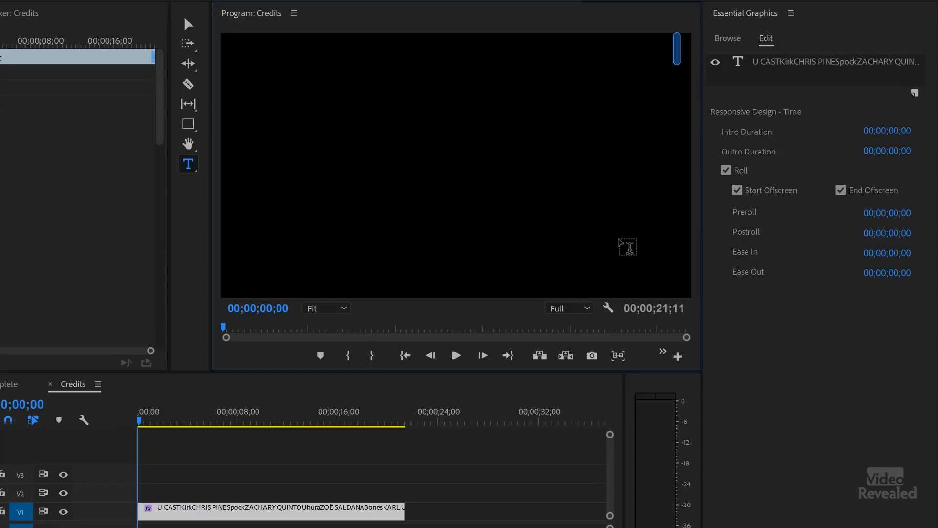
key(ctrl+v)
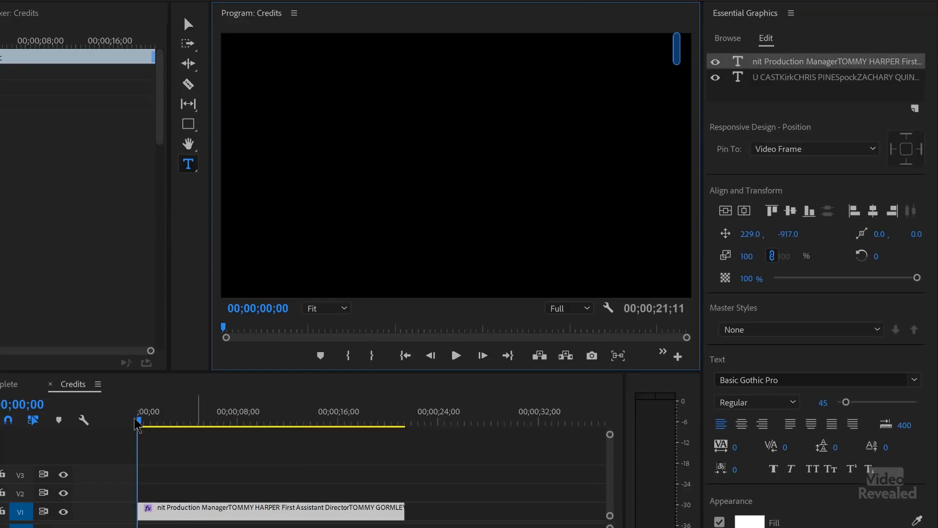
- Bring the crew credits into view at 00;00;02;25 and center-align their text
drag(146, 424, 173, 423)
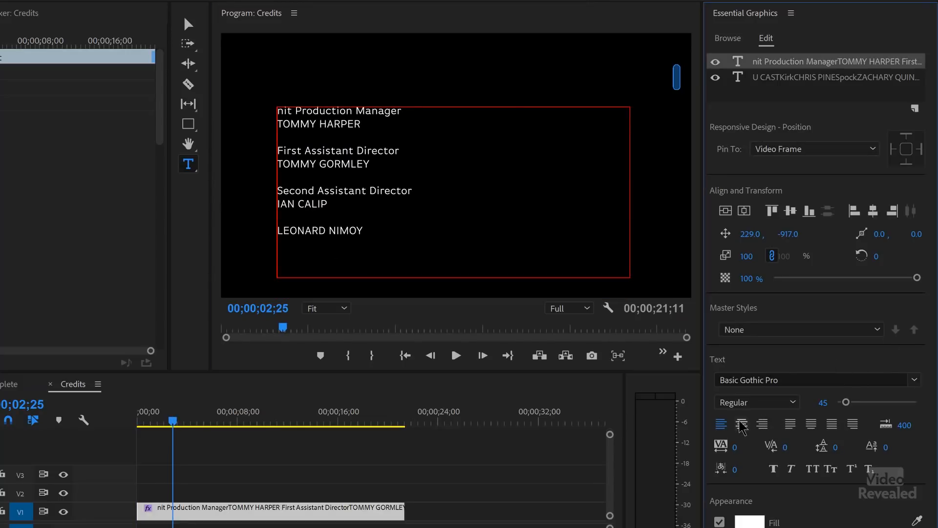
click(742, 424)
click(189, 24)
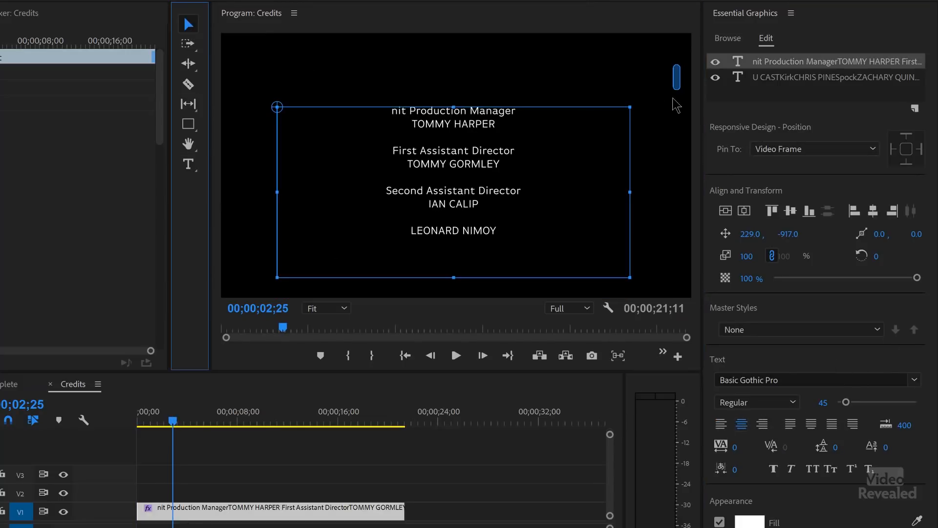
- Move the cast list text up to position 218.2, -329.3, directly beneath the crew credits
drag(678, 88, 679, 113)
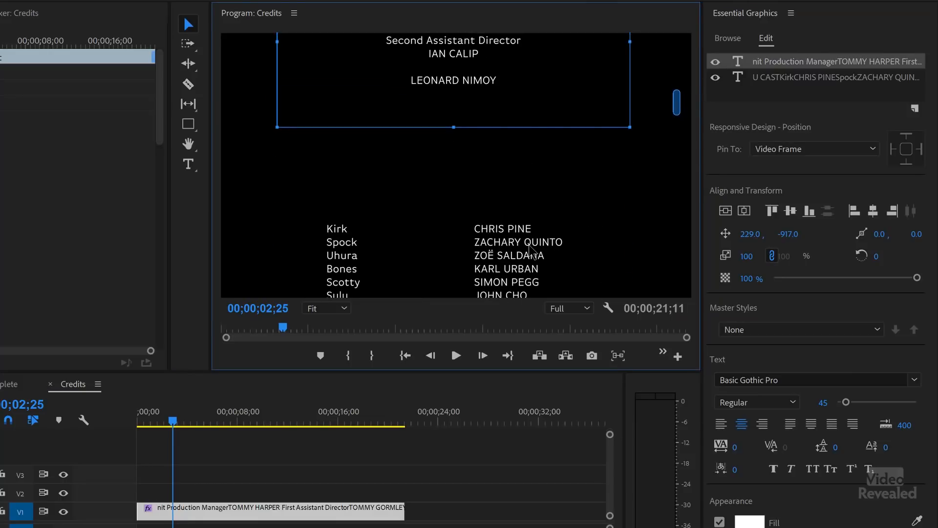
click(538, 252)
drag(536, 264, 635, 138)
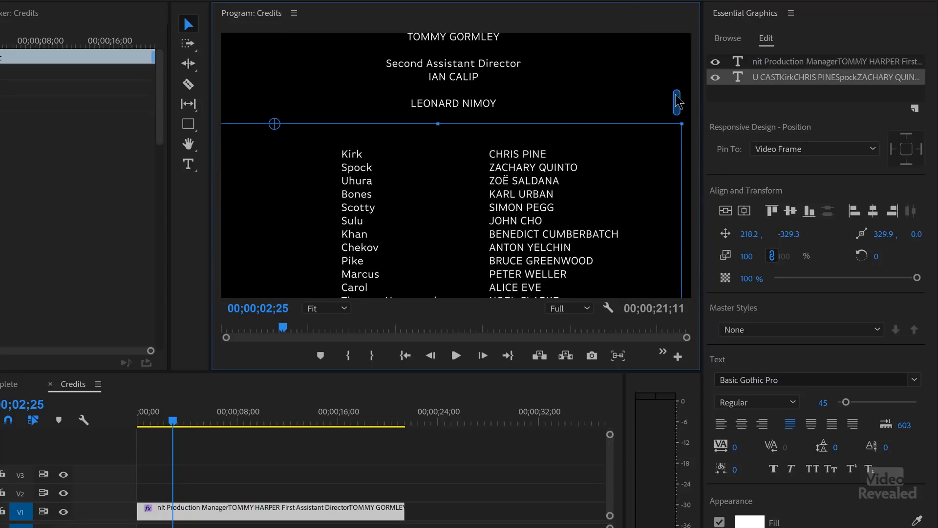
- Preview the roll, then slightly widen the cast list's box and set its tab width to 621 for the long role titles
drag(681, 112, 679, 86)
key(space)
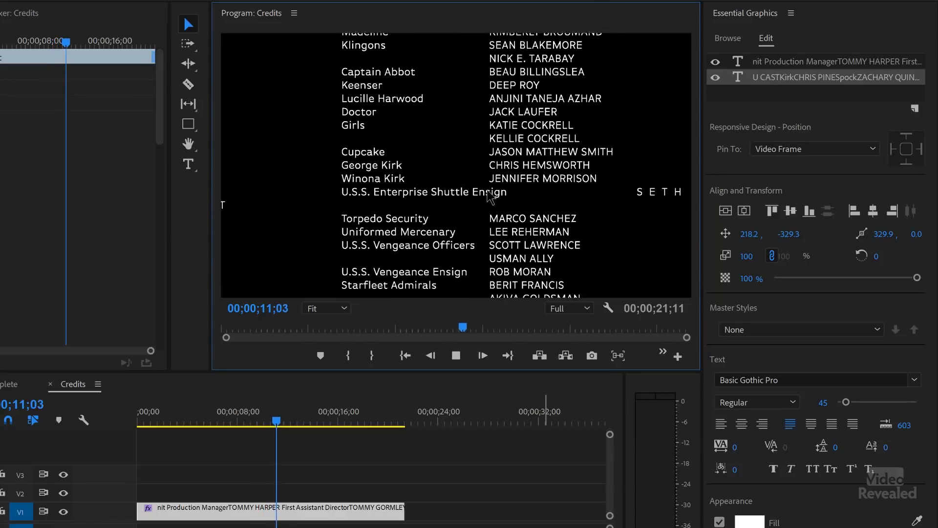
key(space)
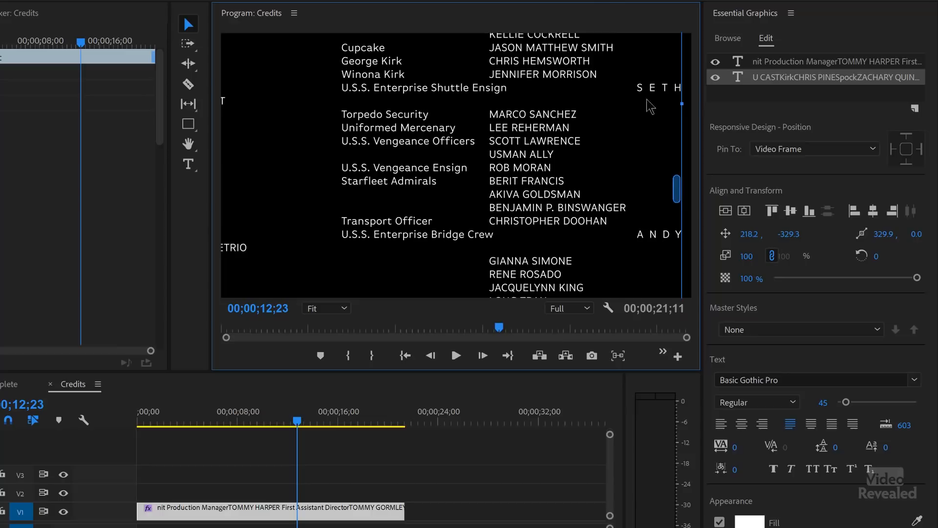
mouse_move(684, 104)
mouse_down()
mouse_move(703, 104)
mouse_move(604, 110)
mouse_move(688, 115)
mouse_up()
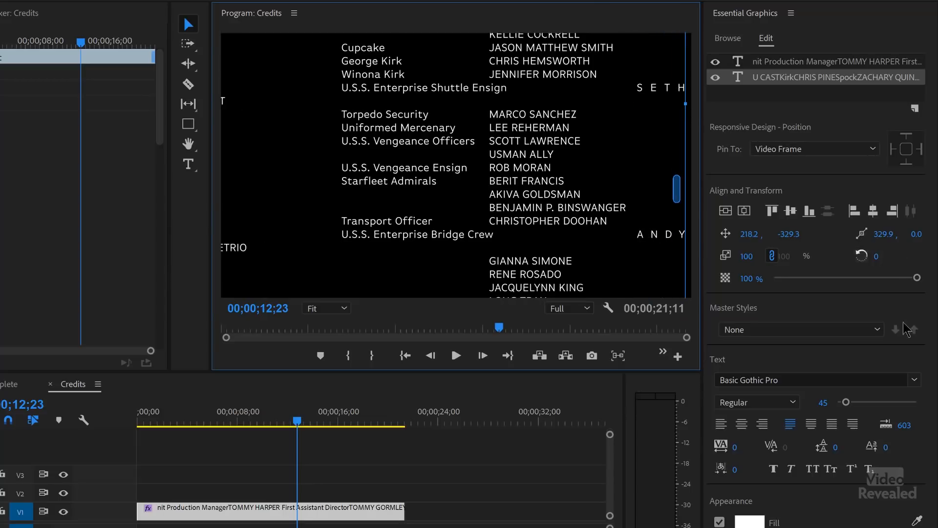
drag(904, 430, 933, 430)
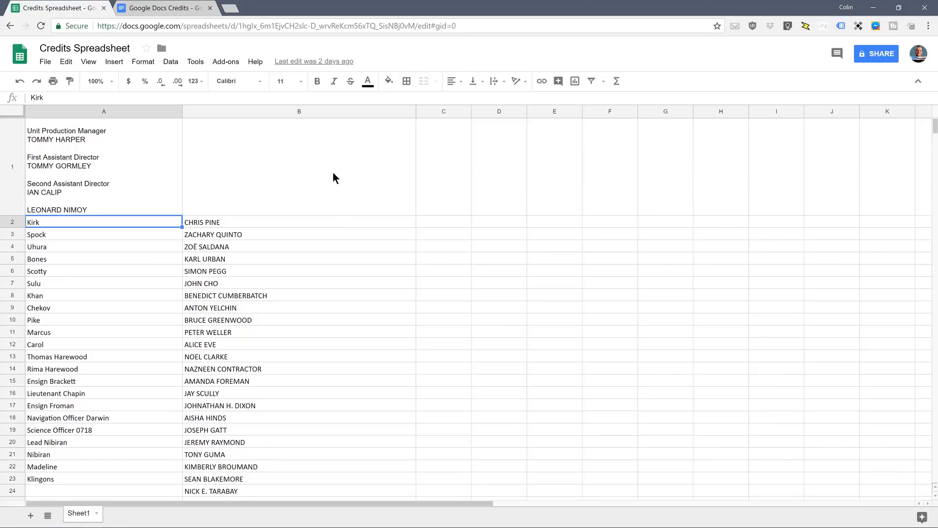
- In the Google Sheets credits spreadsheet, copy crew credits cell A1 and check its text wrapping setting
click(94, 160)
key(ctrl+c)
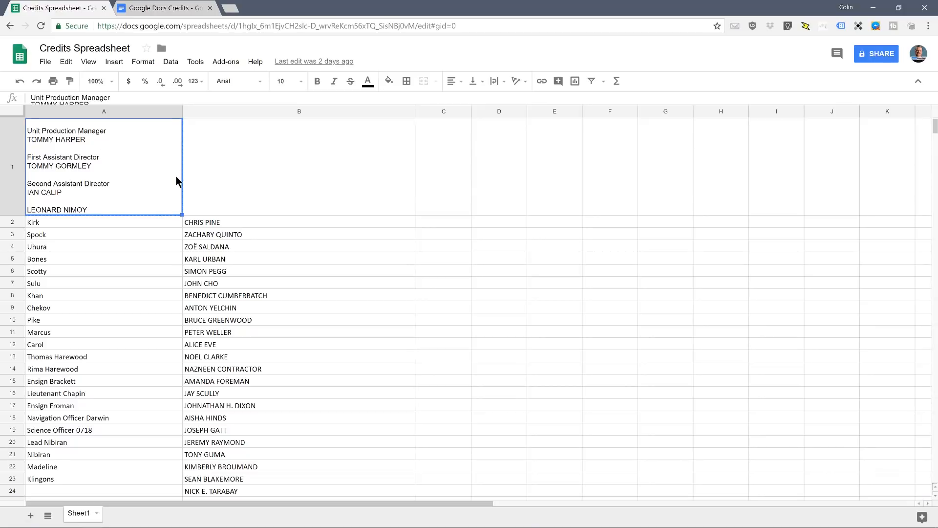
click(145, 62)
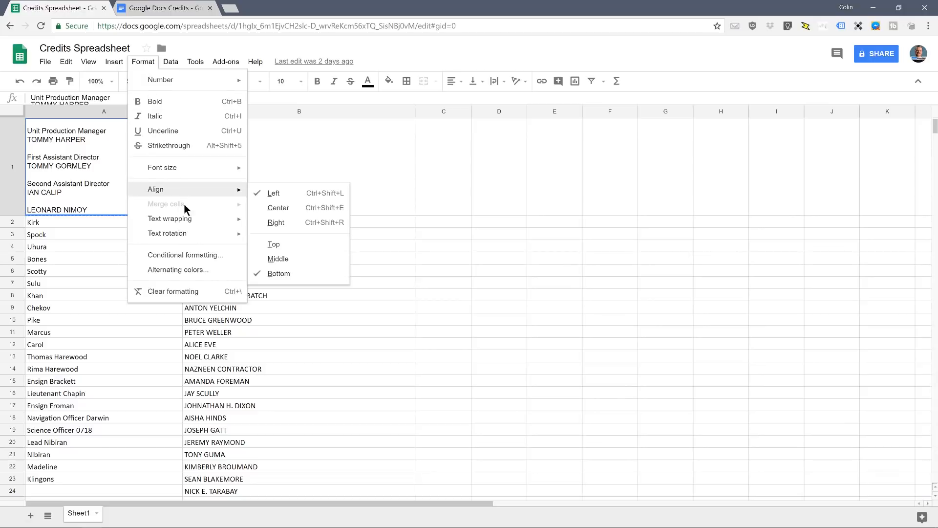
mouse_move(188, 222)
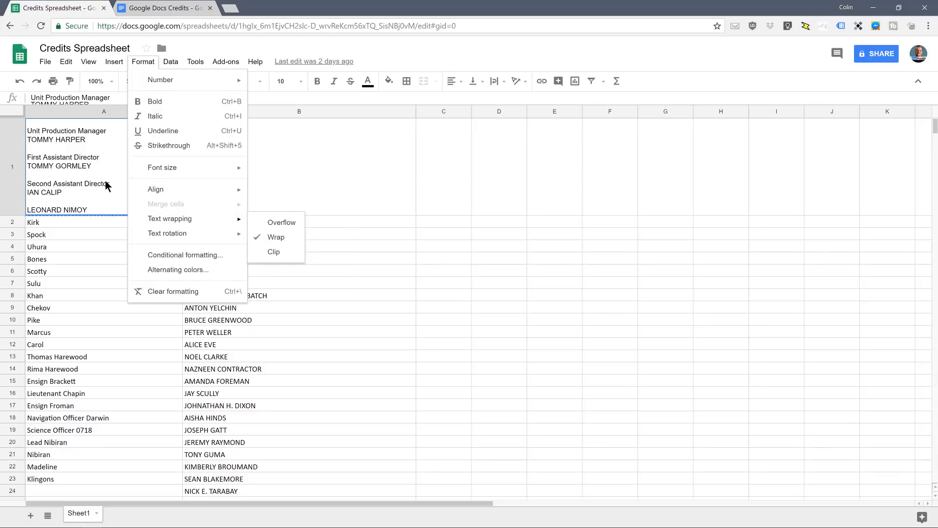
click(95, 155)
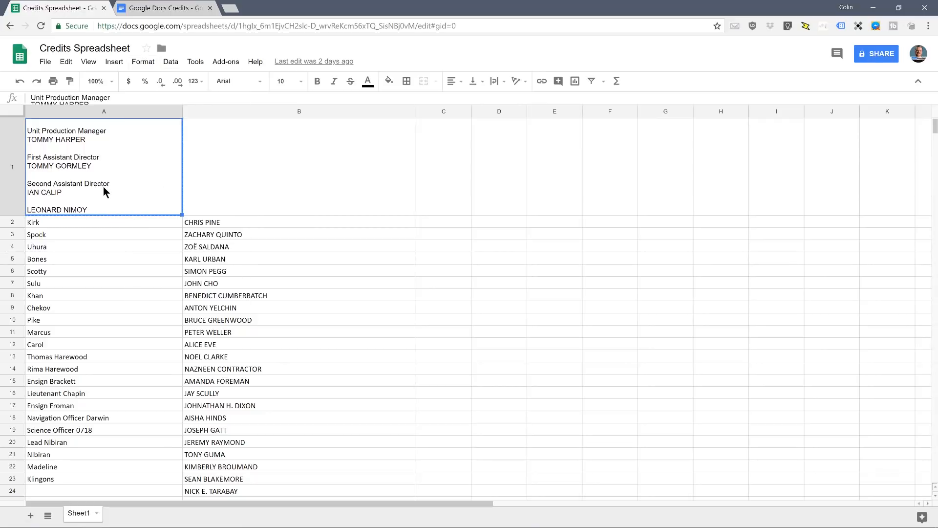
- Switch back to Premiere Pro and delete both text layers from the Credits graphic
key(alt+Tab)
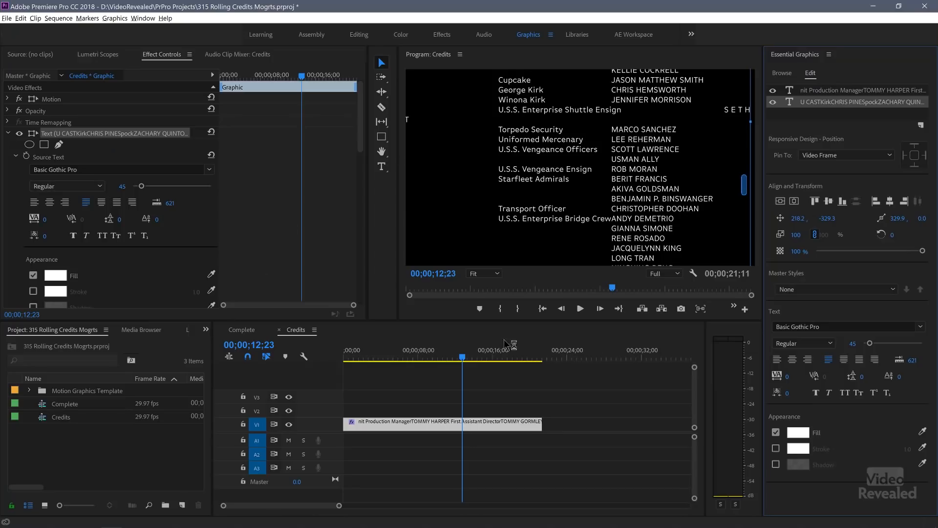
shift+click(823, 92)
key(Delete)
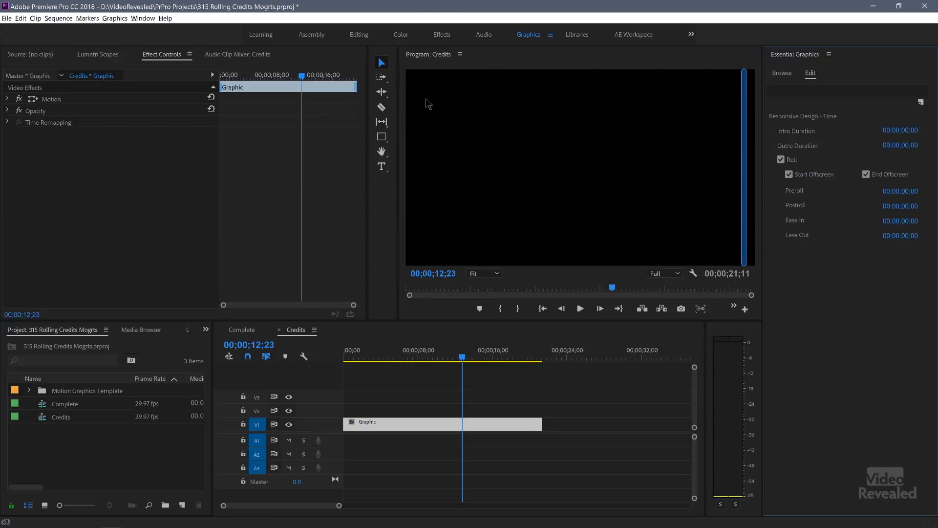
- Return to the start of the sequence and turn off Start Offscreen and End Offscreen for the roll
click(382, 166)
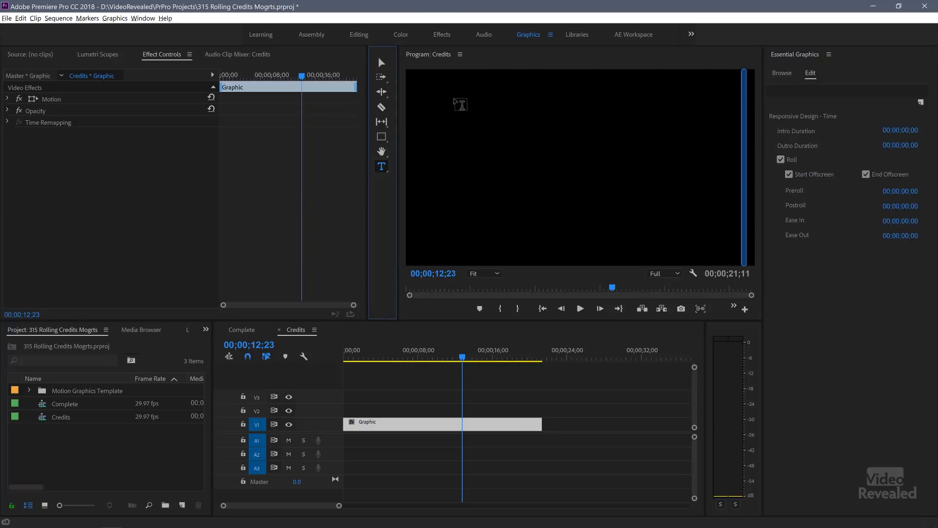
key(Home)
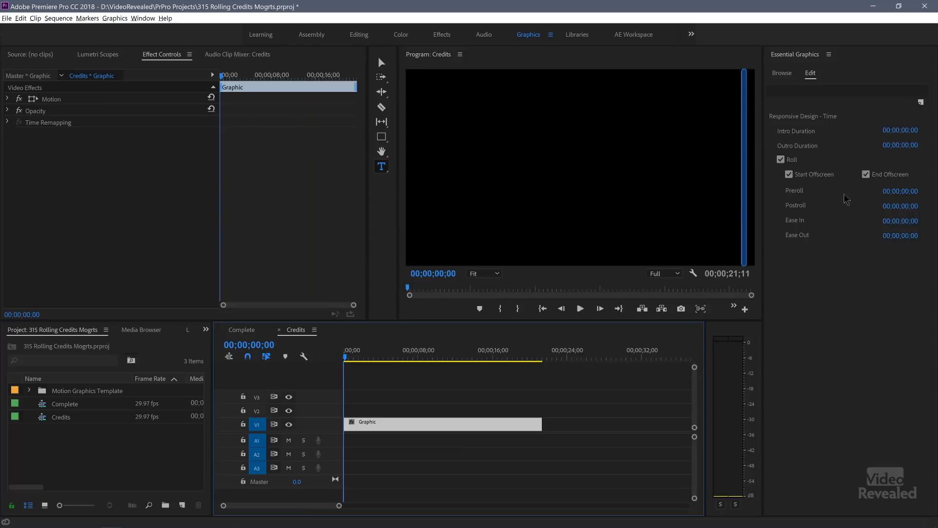
click(806, 179)
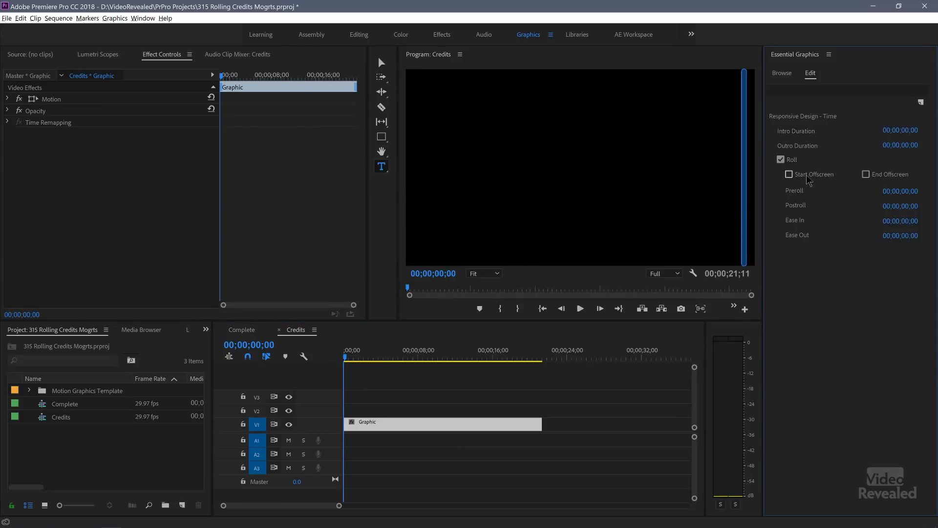
- Draw a wide text box in the upper part of the frame and paste the copied crew credits into it
drag(448, 80, 551, 142)
drag(629, 168, 716, 187)
key(ctrl+v)
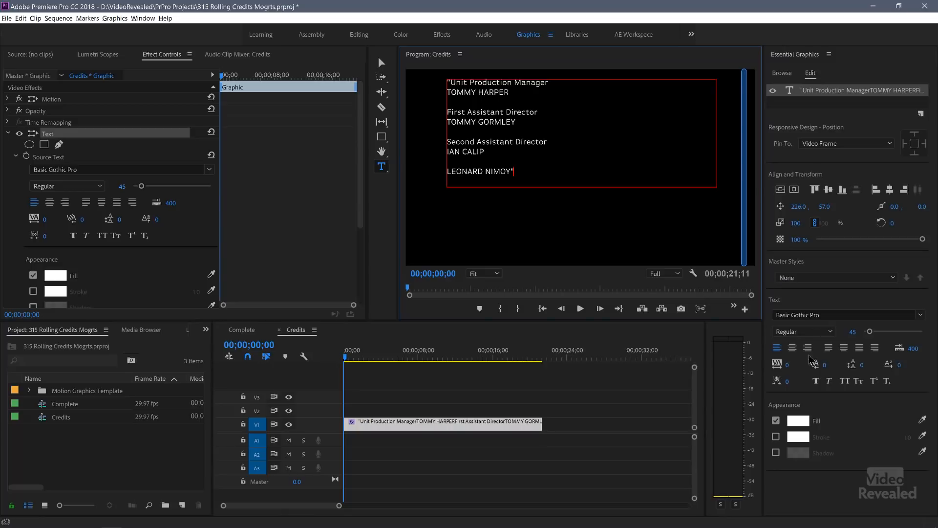
- Center-align the crew credits text and delete the quotation mark after the last name
click(792, 349)
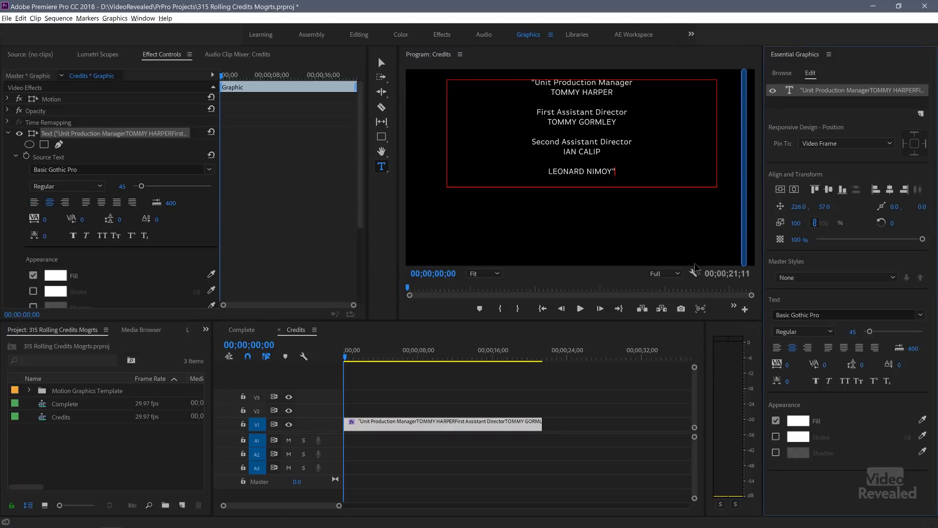
key(BackSpace)
click(382, 63)
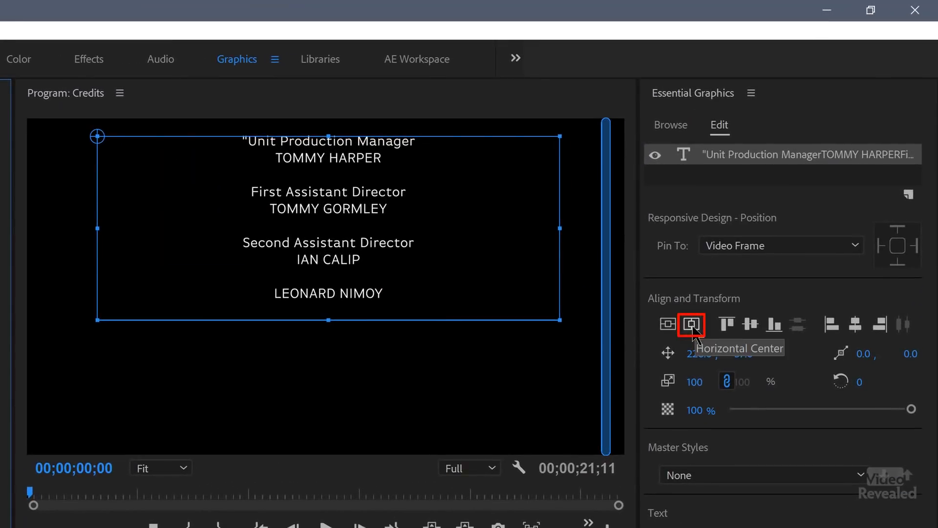
- Nudge the crew credits block down and center it horizontally in the frame at position 218.0, 63.0
click(692, 325)
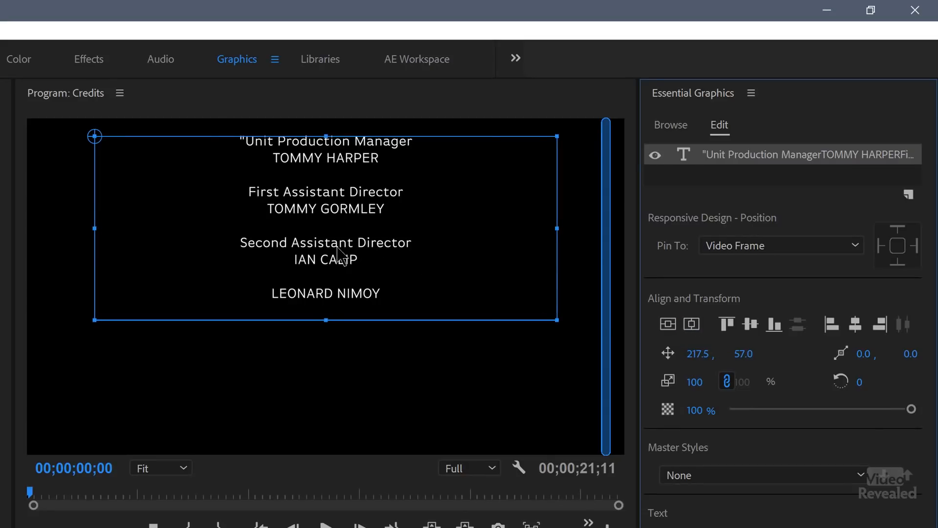
drag(370, 250, 419, 278)
click(692, 324)
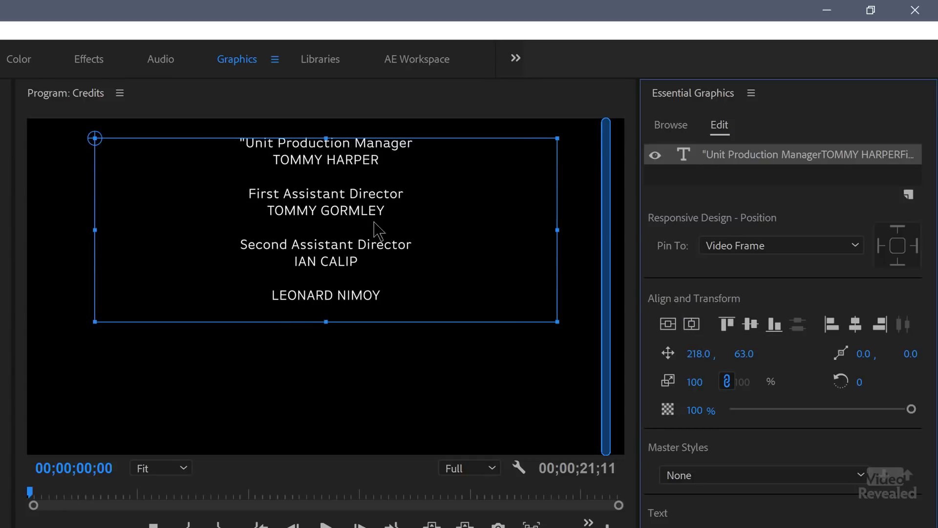
- Switch to the Google Sheets credits spreadsheet and copy the role titles in cells A2 to A54
click(378, 348)
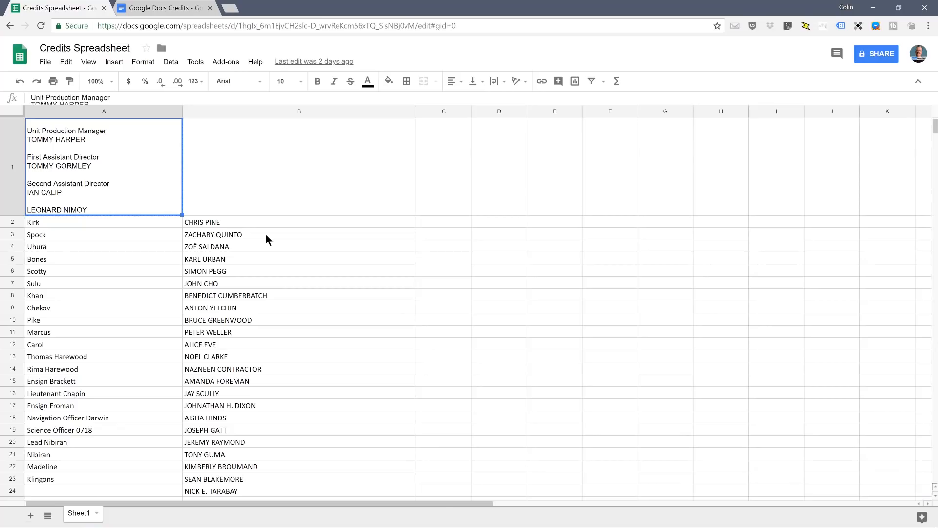
key(ctrl+c)
click(139, 246)
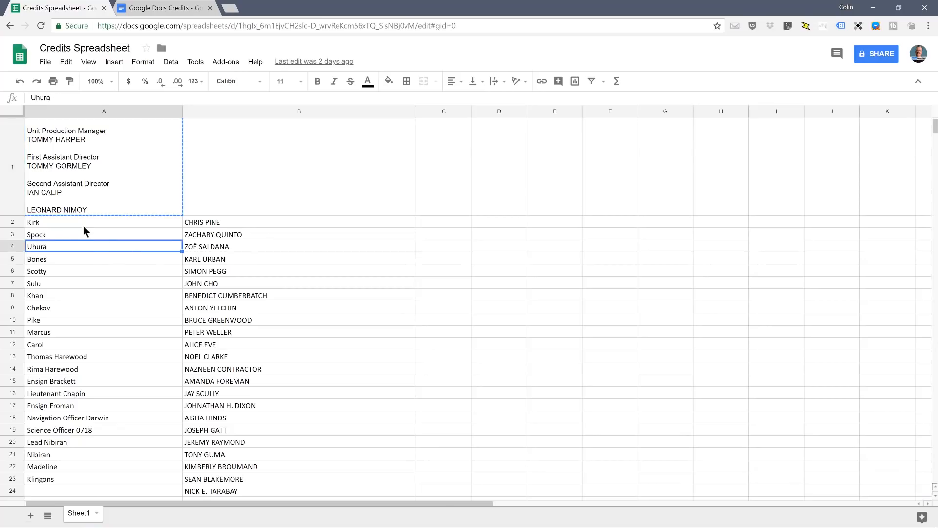
click(63, 223)
scroll(58, 237, down, 10)
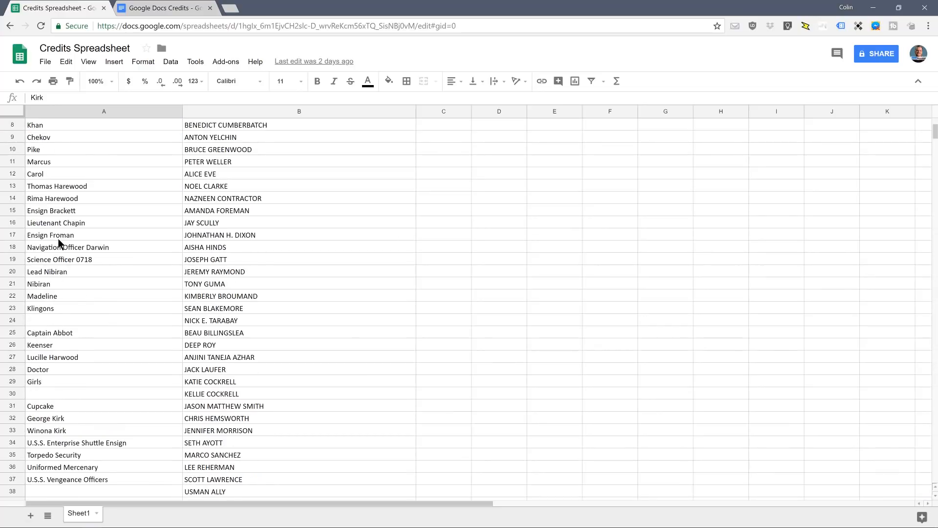
scroll(69, 313, down, 4)
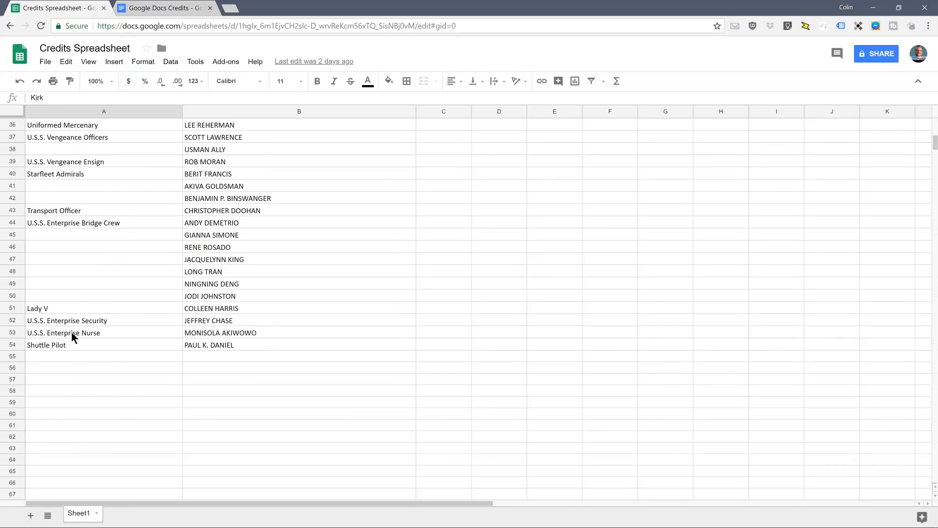
shift+click(68, 347)
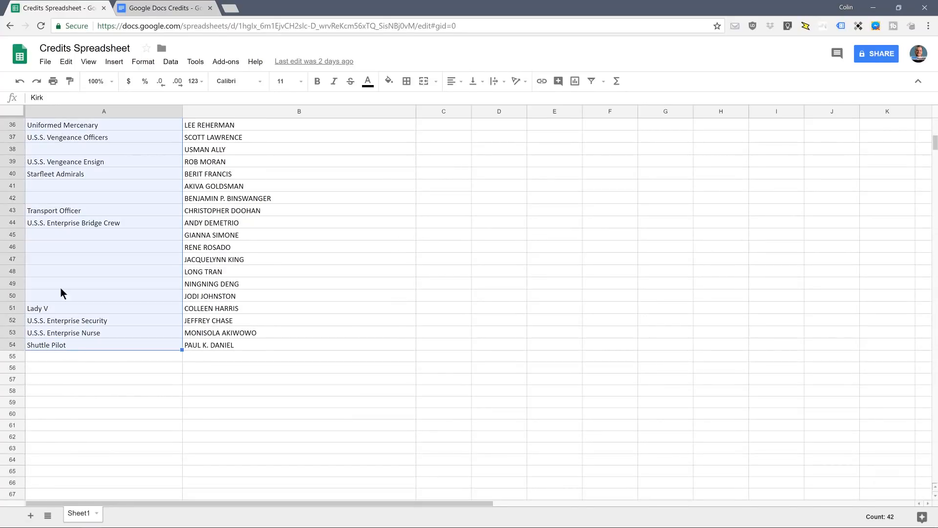
key(ctrl+c)
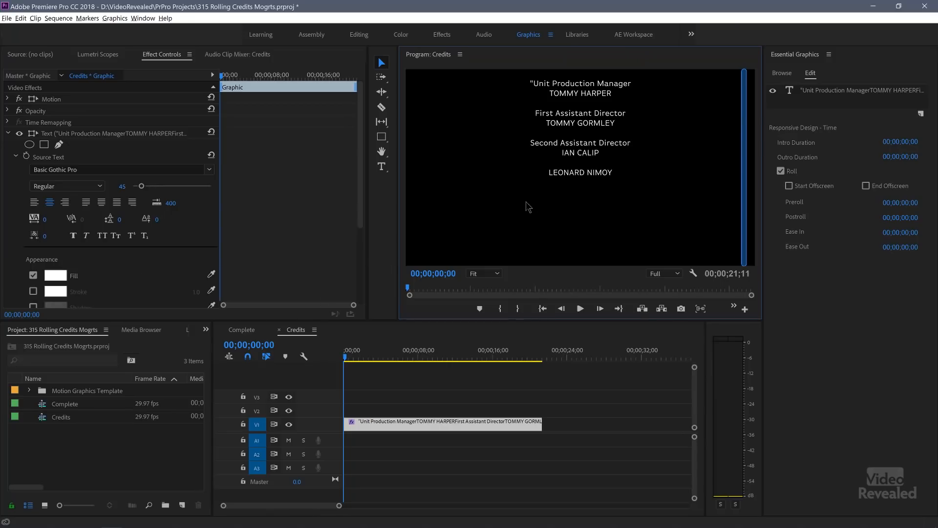
- Back in Premiere Pro, draw a text box below the crew credits at position 278.0, 698.0 and paste the role titles
click(566, 175)
click(515, 209)
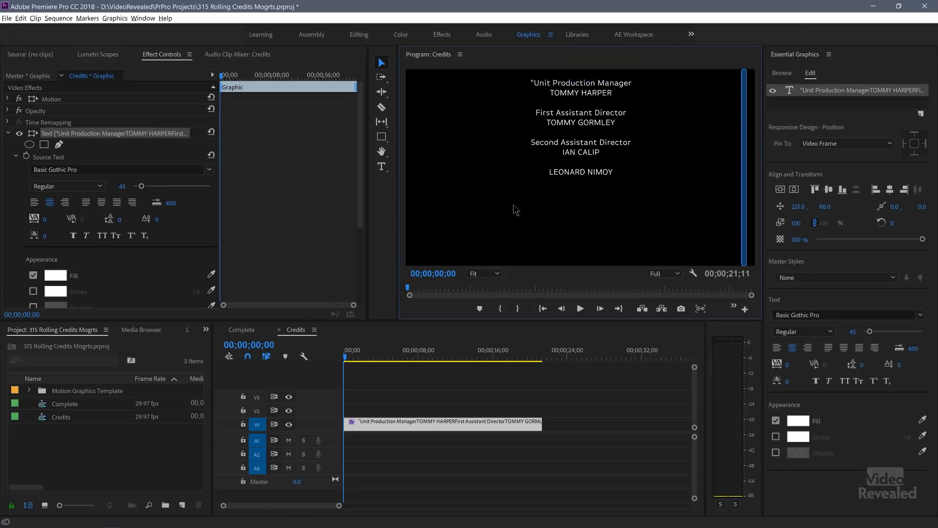
click(382, 166)
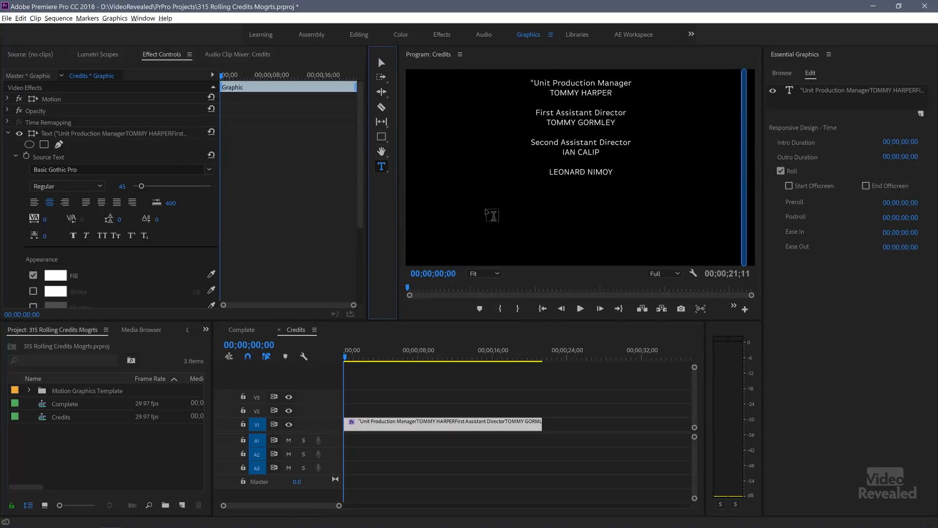
drag(456, 196, 577, 381)
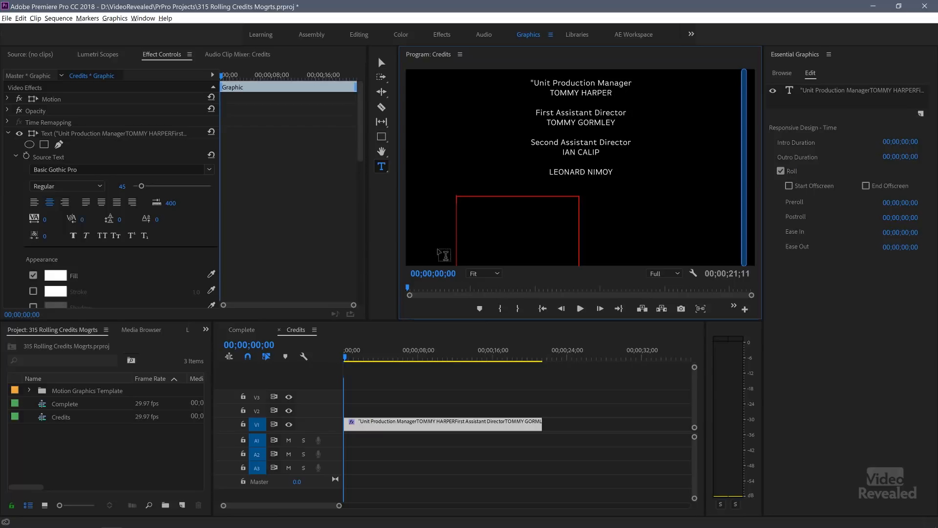
key(ctrl+v)
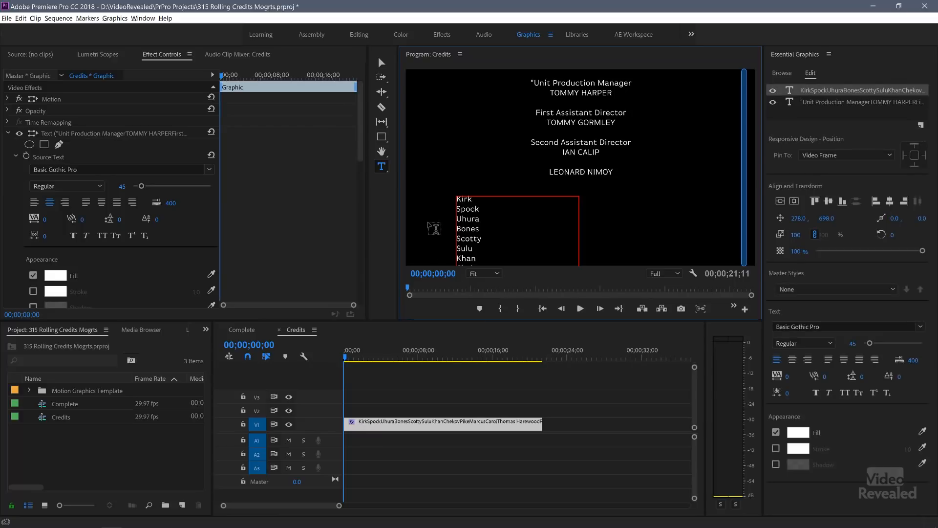
- Right-align the role titles and move their block up to position 269.0, 568.0
click(382, 63)
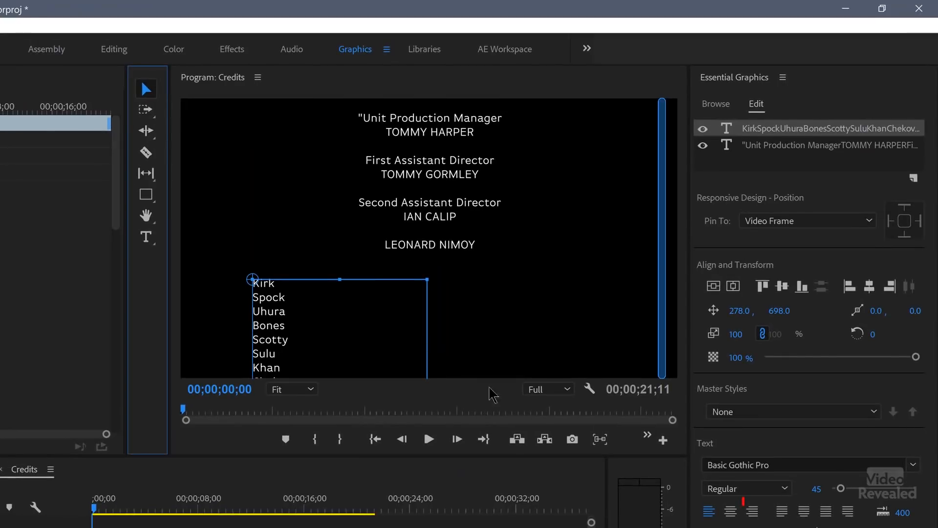
click(754, 515)
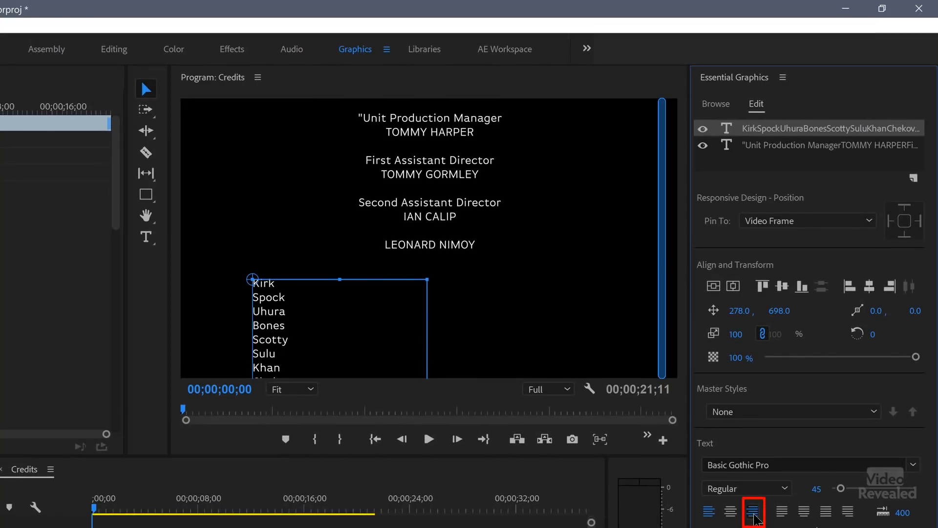
click(662, 309)
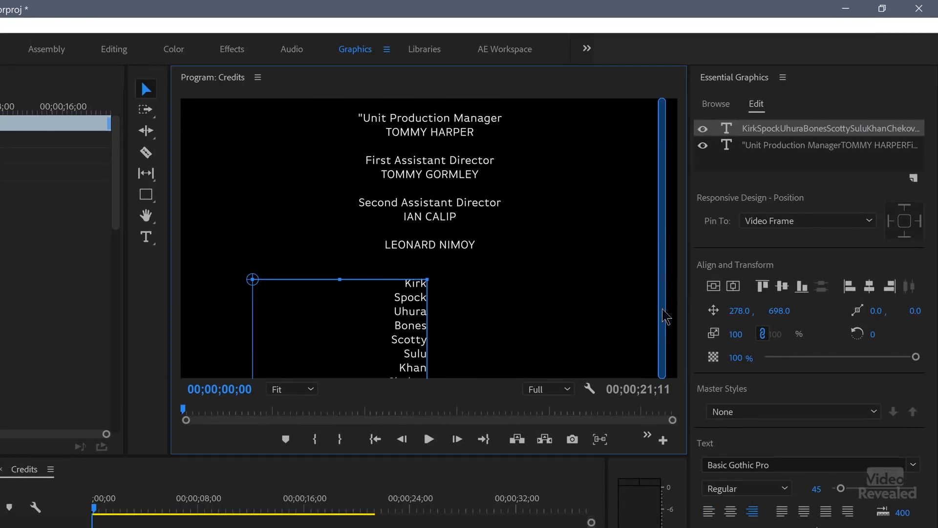
drag(421, 351, 419, 317)
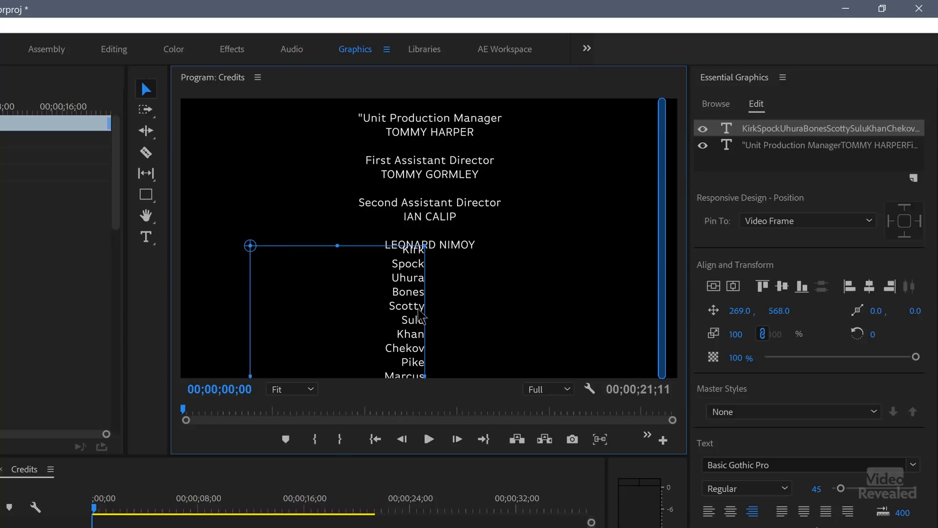
- Extend the Credits graphic clip on V1 to about 00;01;23;22
drag(180, 510, 545, 526)
drag(388, 499, 504, 523)
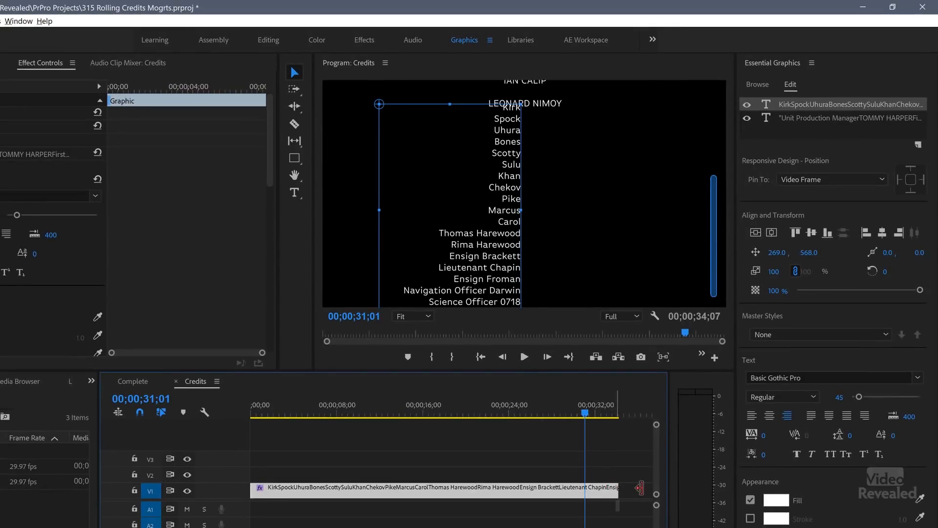
drag(639, 488, 651, 488)
key(minus)
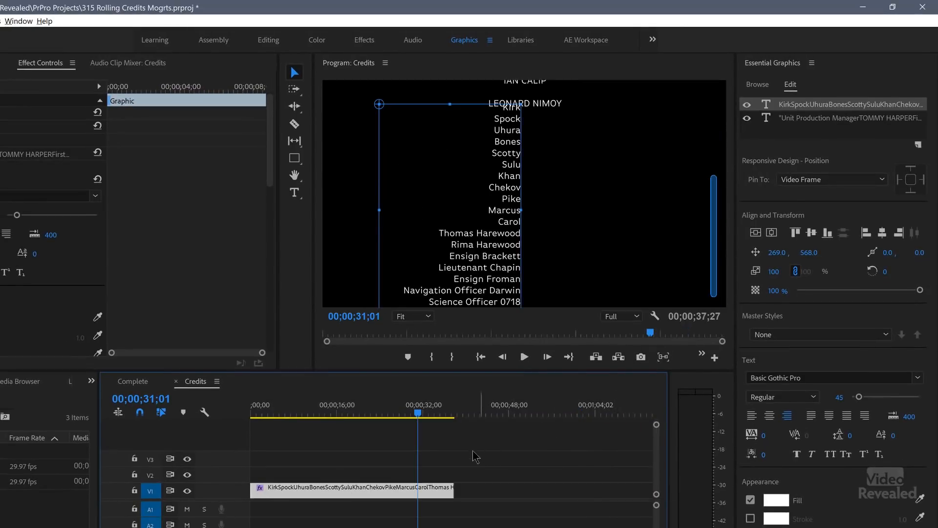
key(minus)
drag(439, 487, 475, 487)
drag(356, 408, 469, 418)
- Move the role titles block to position 271.0, 401.0 and lengthen its box downward past the U.S.S. Enterprise Bridge Crew line
drag(498, 255, 503, 281)
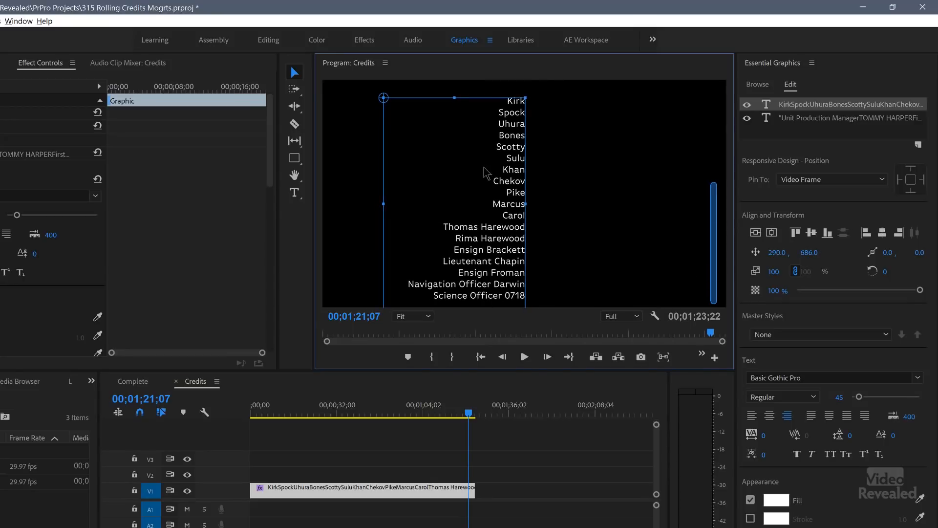
drag(485, 174, 478, 240)
drag(468, 279, 462, 300)
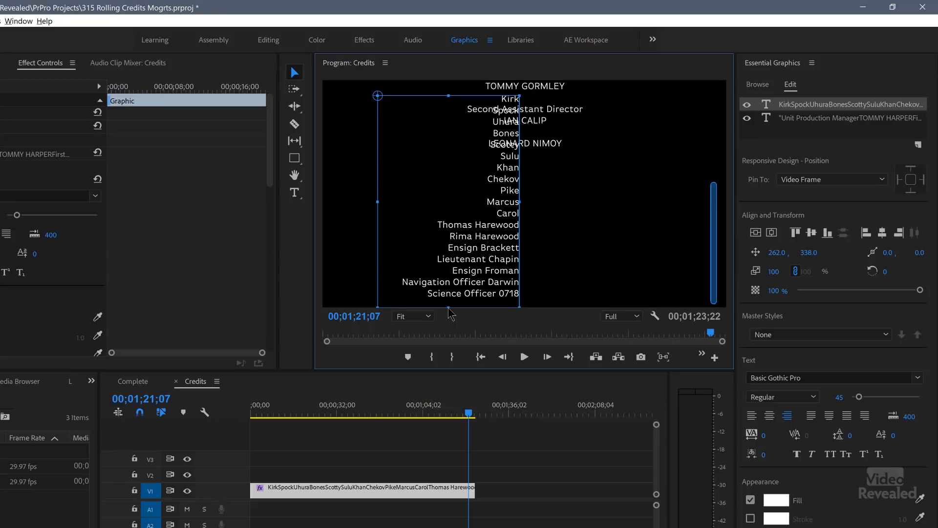
drag(462, 266, 454, 307)
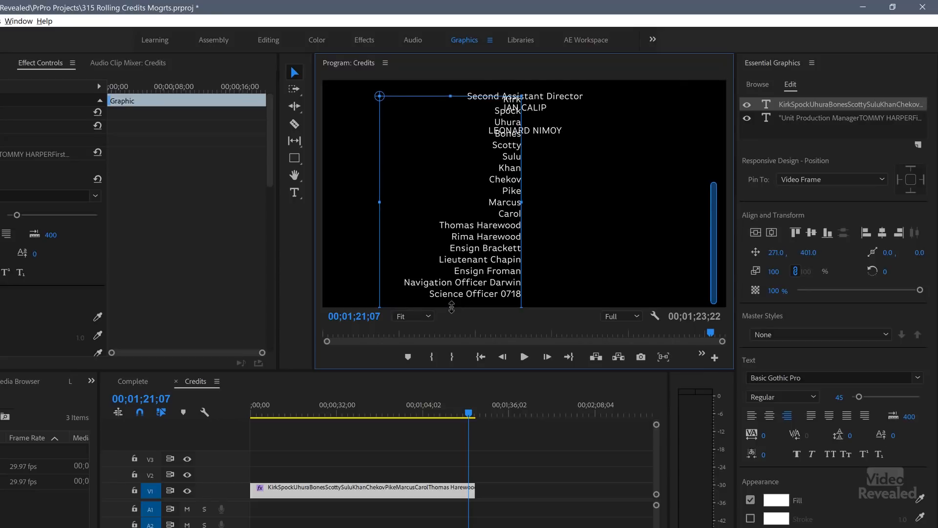
scroll(450, 307, down, 10)
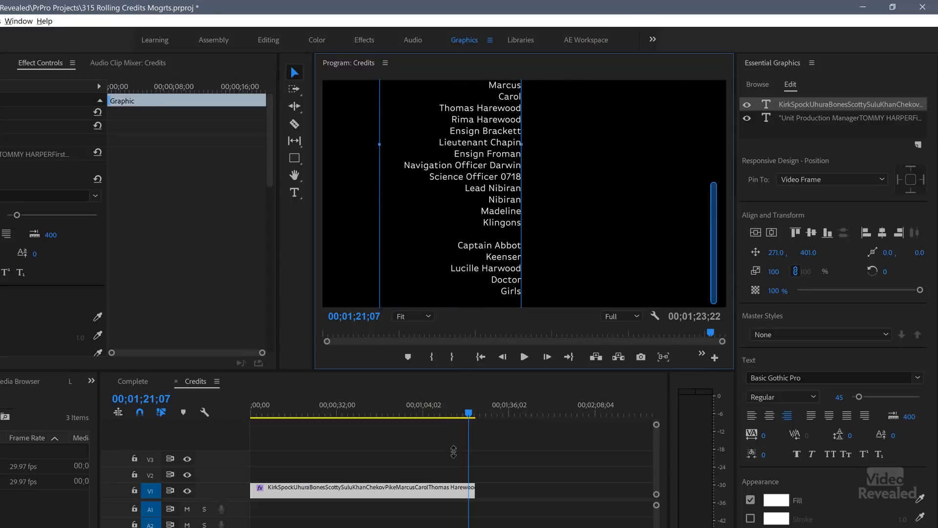
scroll(464, 193, down, 3)
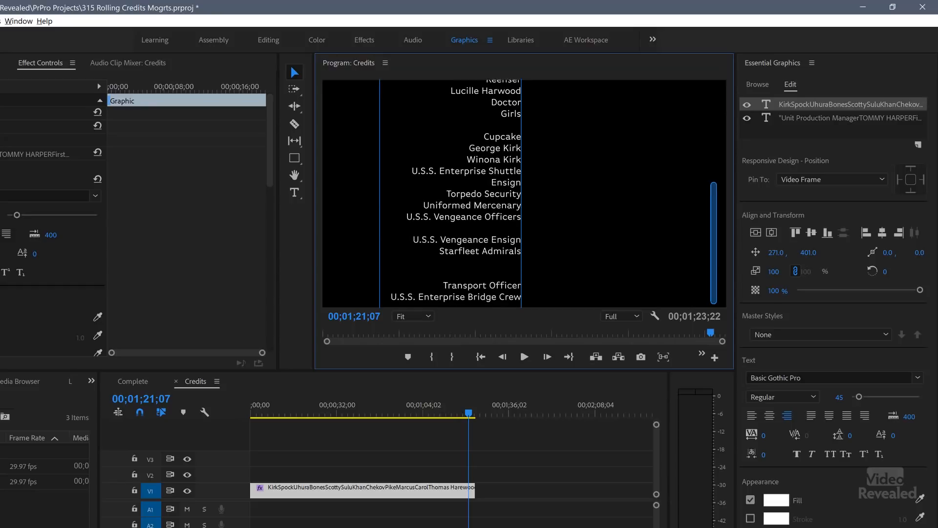
- Move the role titles block up to position 265.0, 147.1 and extend its box to just below the Shuttle Pilot line
drag(483, 280, 481, 227)
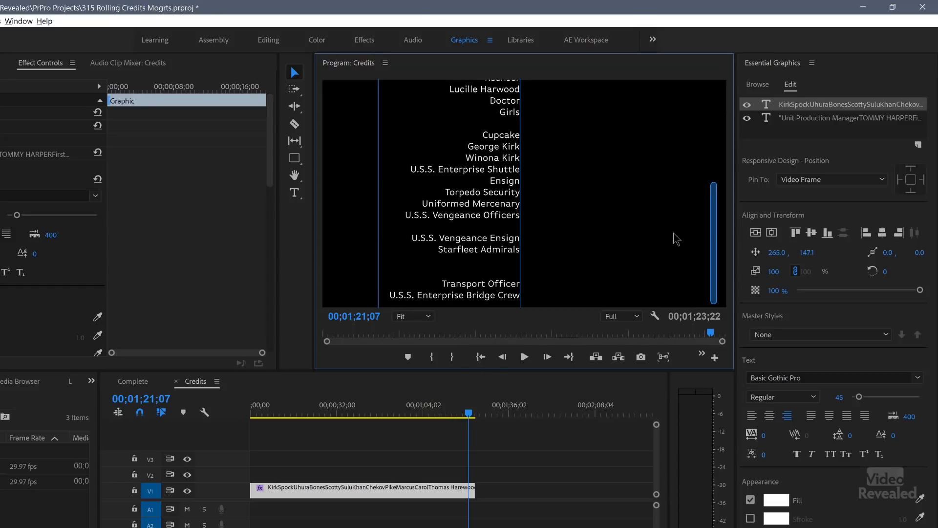
scroll(699, 275, down, 1)
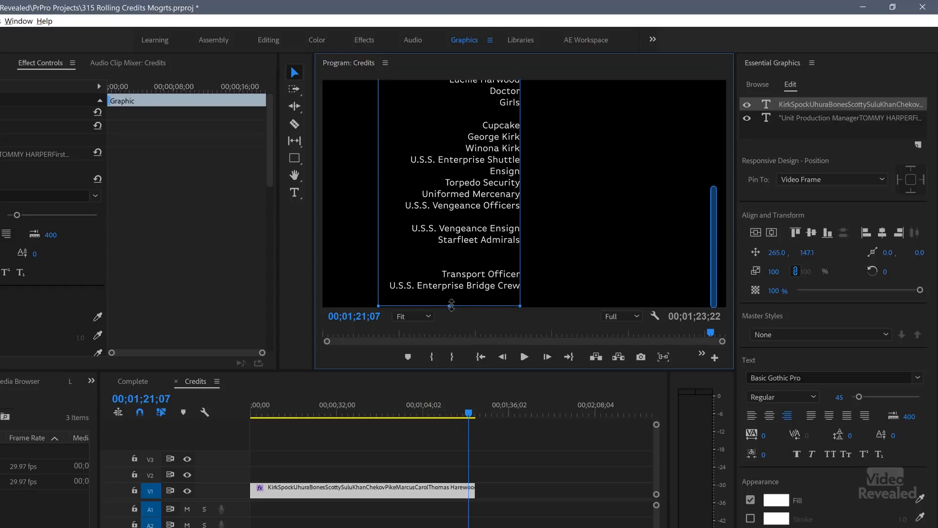
scroll(452, 293, down, 6)
scroll(499, 184, up, 4)
scroll(498, 185, down, 2)
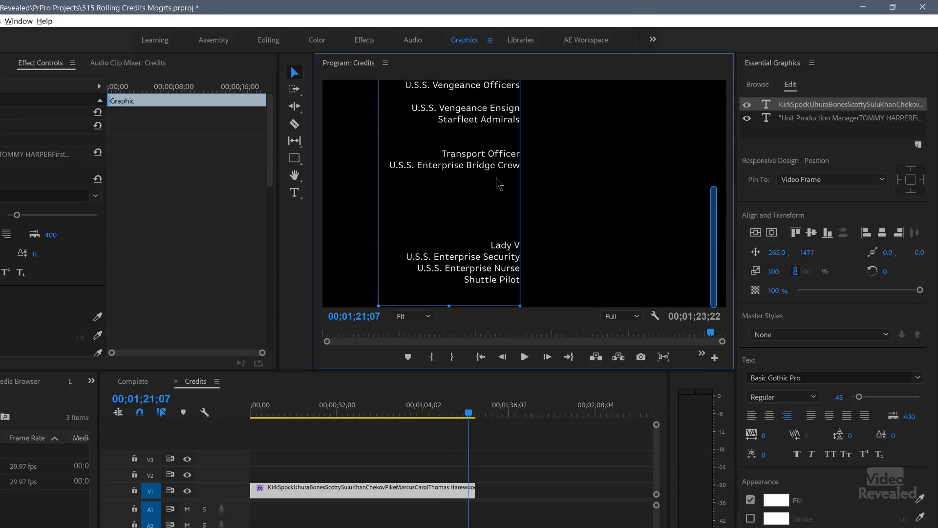
- Move the role titles block down to position 247.1, 734.0, directly beneath the crew credits
scroll(715, 227, up, 15)
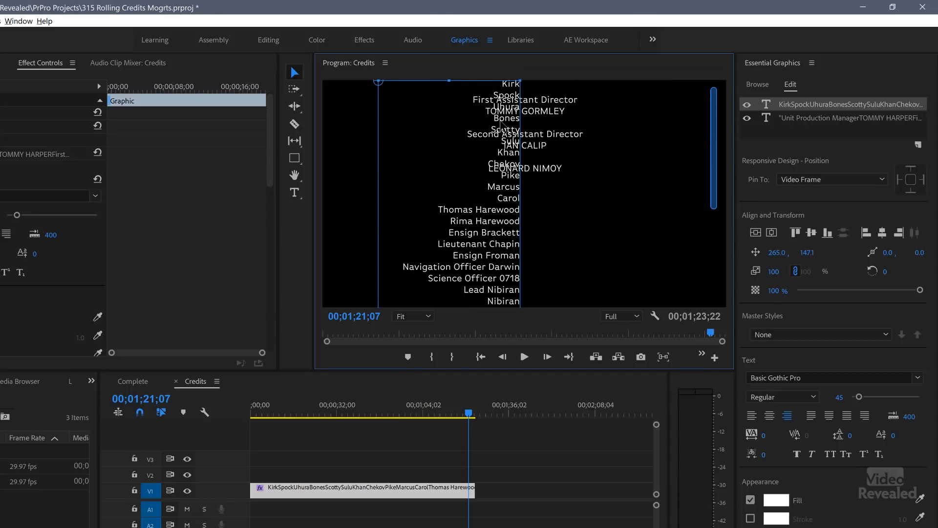
drag(474, 181, 467, 294)
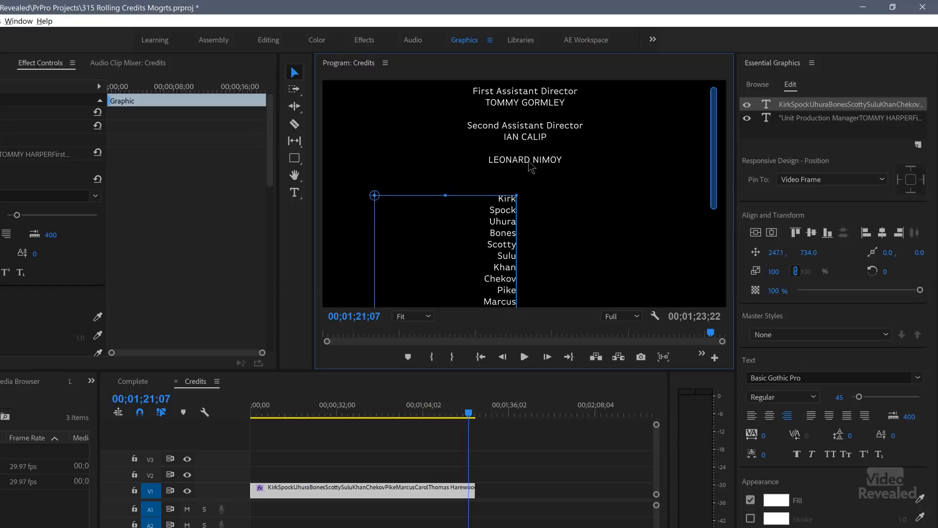
- Add a CAST heading to the end of the crew credits, separated from the LEONARD NIMOY line by a blank line
click(529, 164)
mouse_move(526, 184)
mouse_down()
mouse_move(517, 251)
mouse_move(512, 186)
mouse_up()
double_click(564, 161)
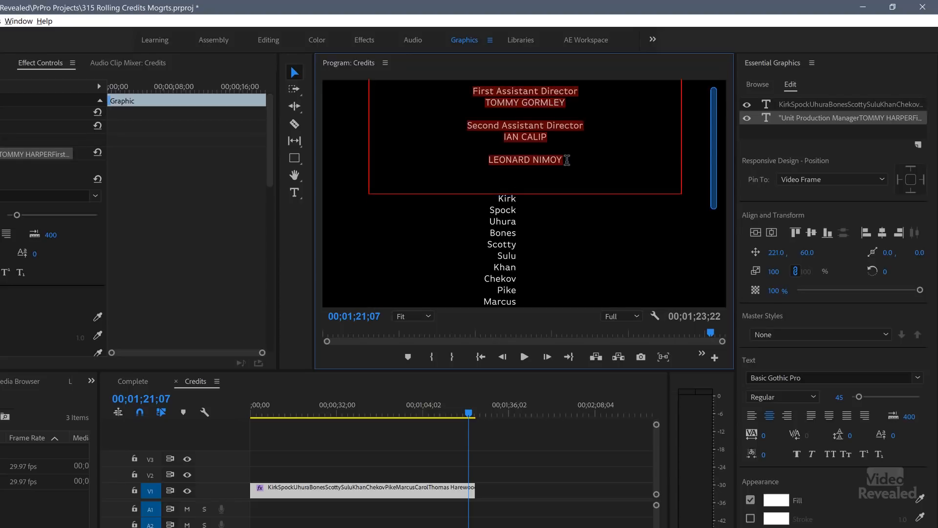
triple_click(570, 160)
click(571, 160)
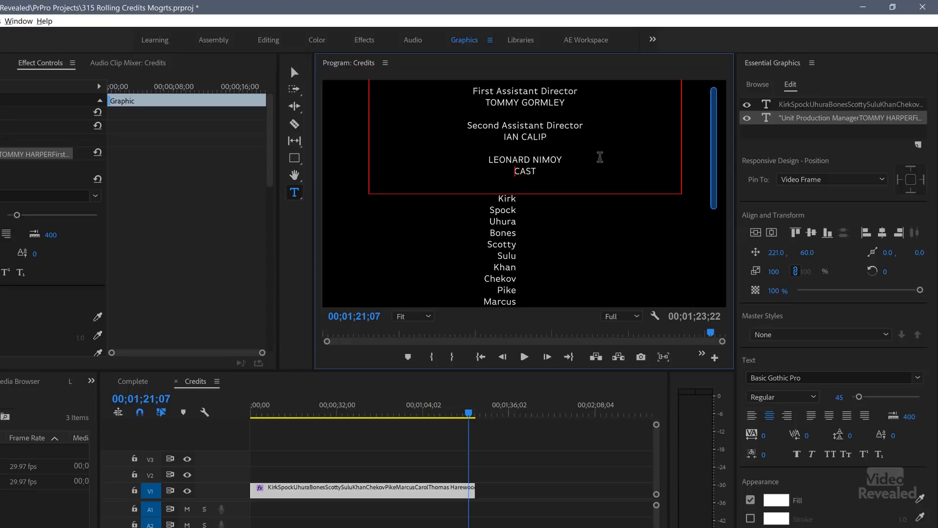
key(Return)
click(291, 72)
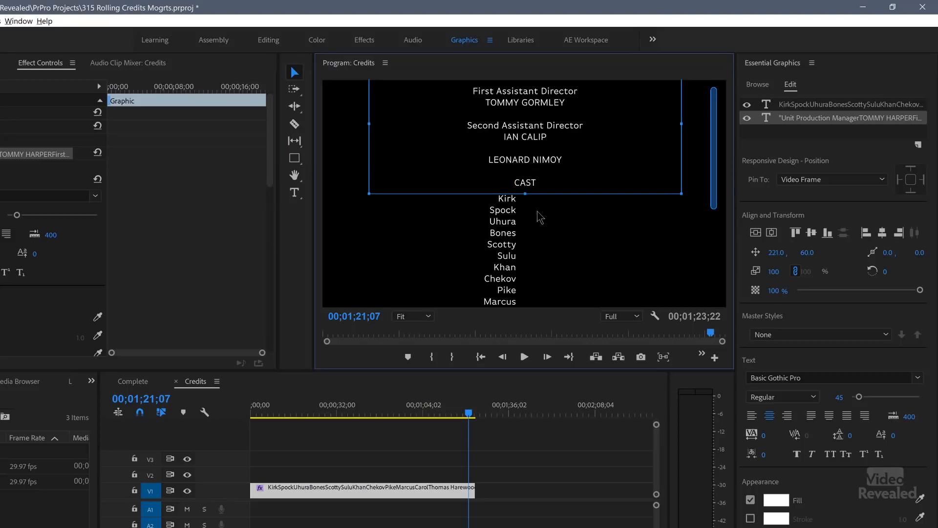
- Move the role titles block to position 208.1, 837.0 beneath the CAST heading, and set the playhead to about 00;00;10;04
click(530, 229)
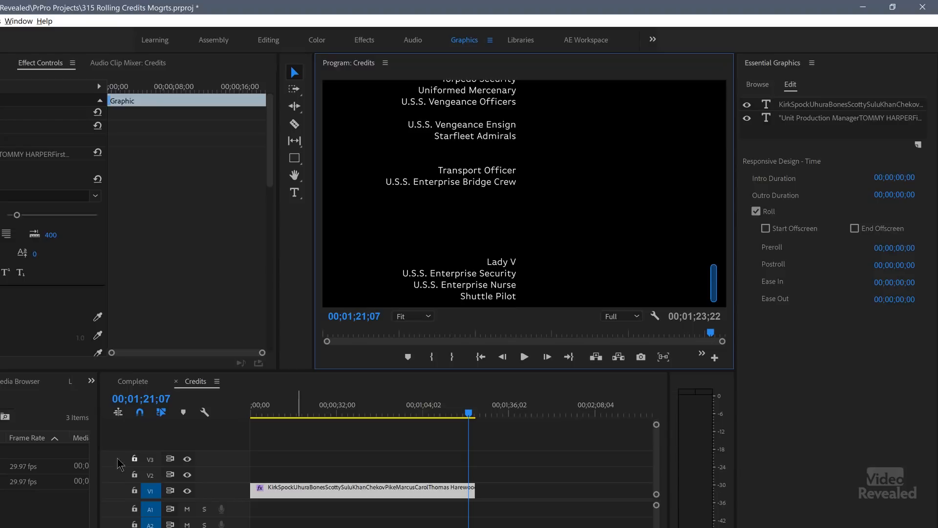
drag(294, 415, 251, 417)
click(519, 274)
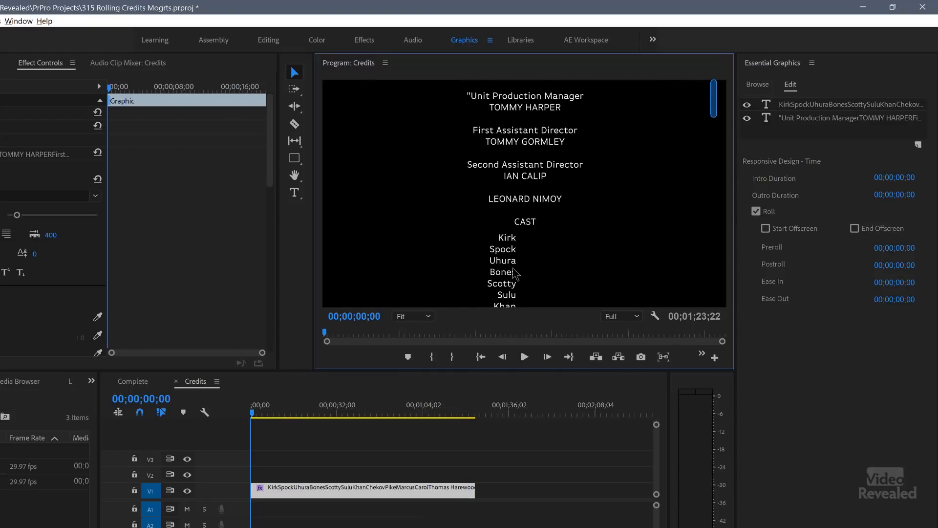
click(515, 274)
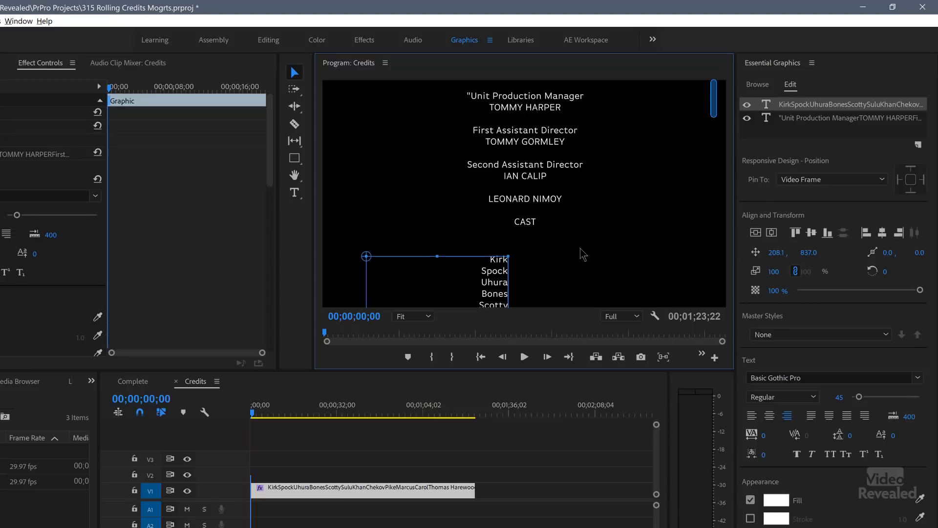
click(259, 416)
drag(259, 416, 275, 419)
click(280, 417)
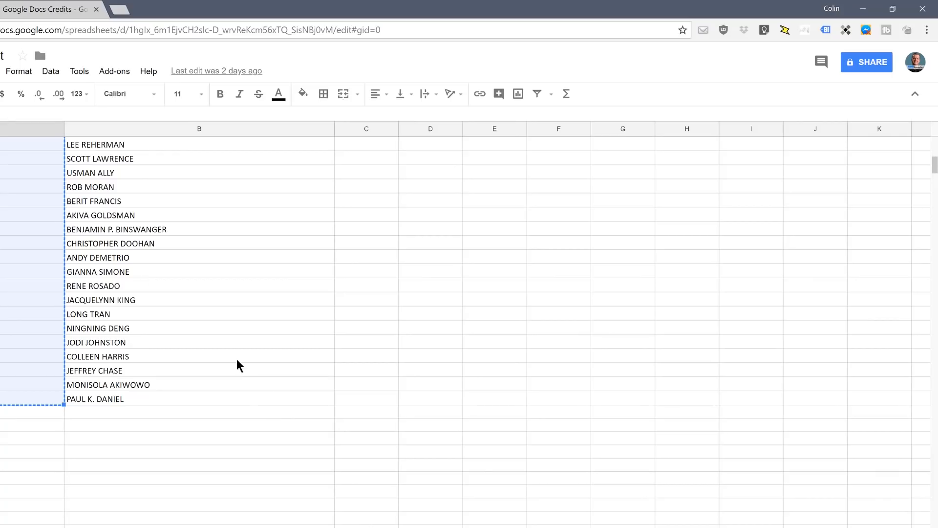
- Copy the full list of actor names from column B of the credits spreadsheet
click(132, 402)
scroll(139, 325, up, 10)
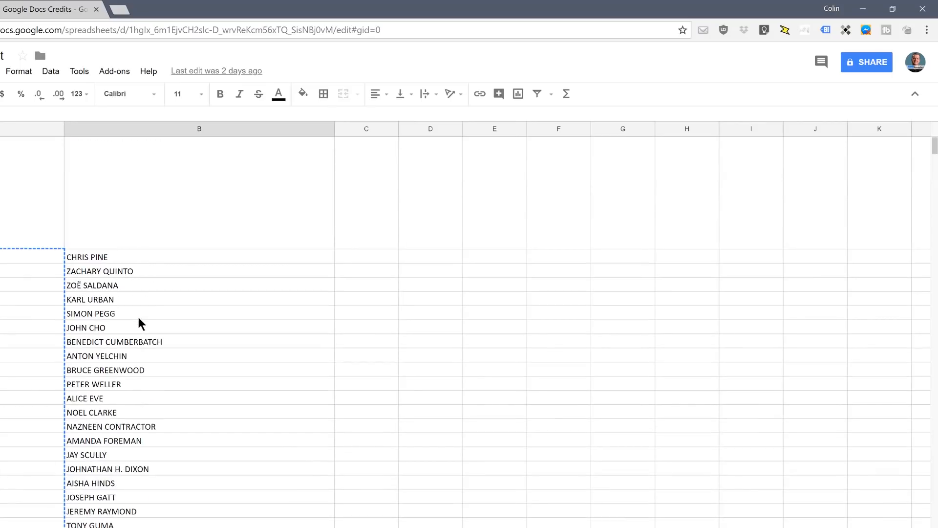
shift+click(144, 257)
key(ctrl+c)
- Switch back to Premiere Pro and paste the actor names into a new text box at position 946.0, 840.0 beside the role titles
key(alt+Tab)
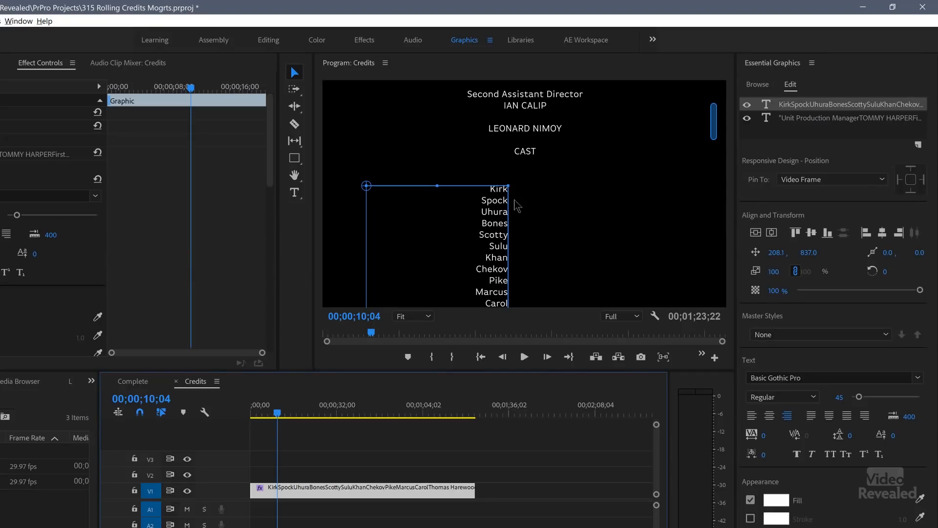
click(295, 192)
drag(522, 186, 708, 299)
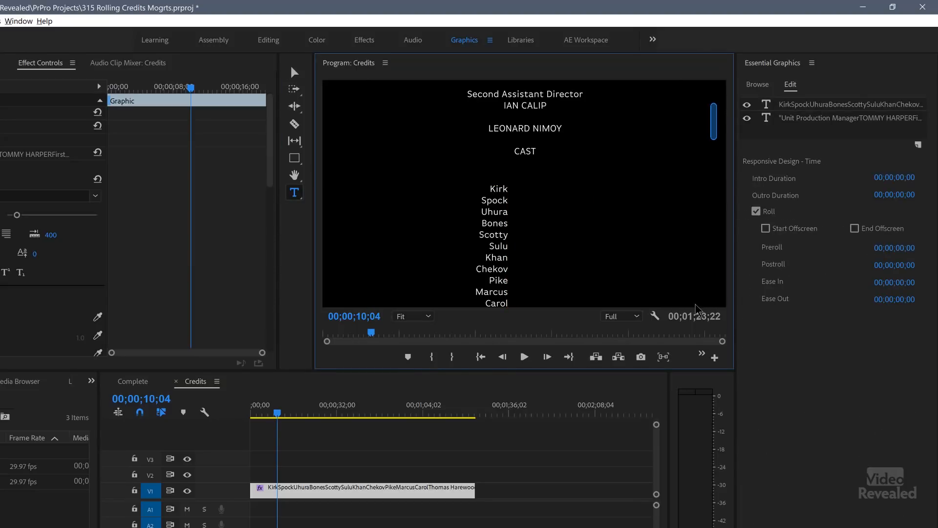
key(ctrl+v)
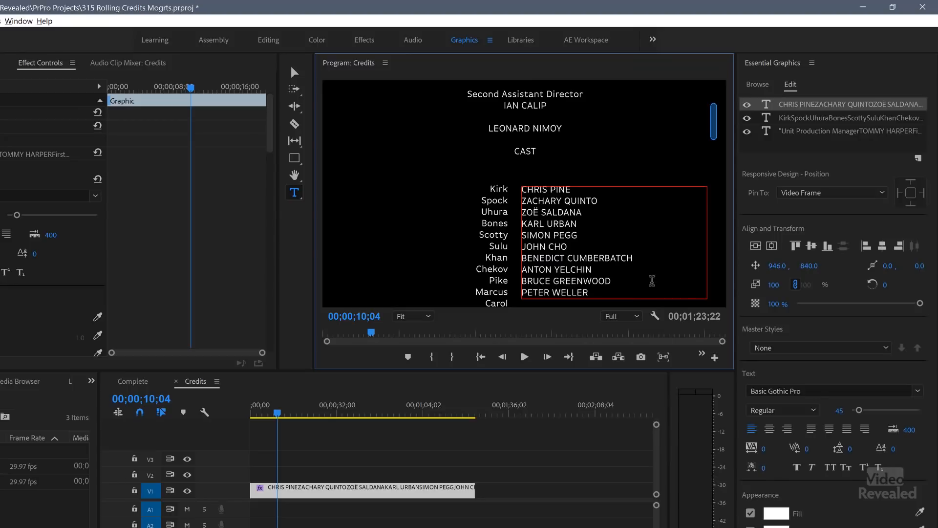
key(Escape)
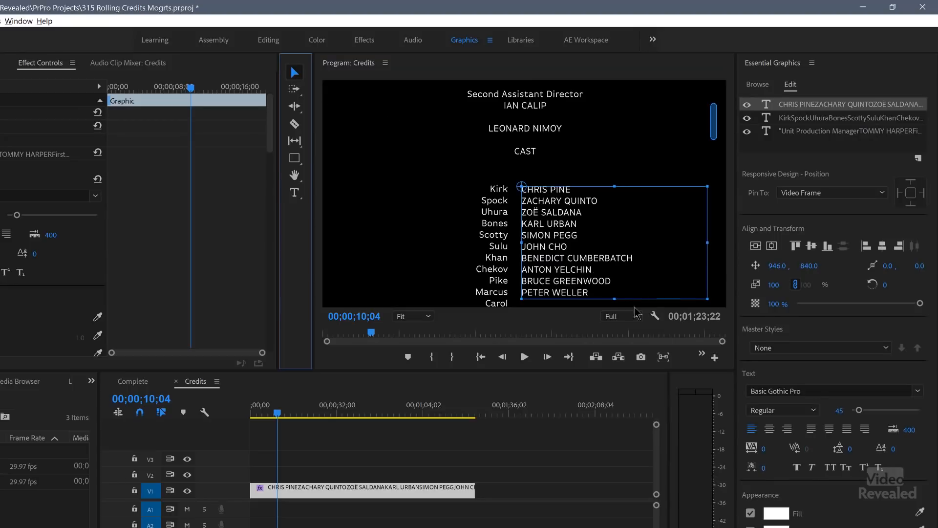
- Extend the actor names box downward until it reaches past the last name, below the Shuttle Pilot line
drag(615, 301, 624, 391)
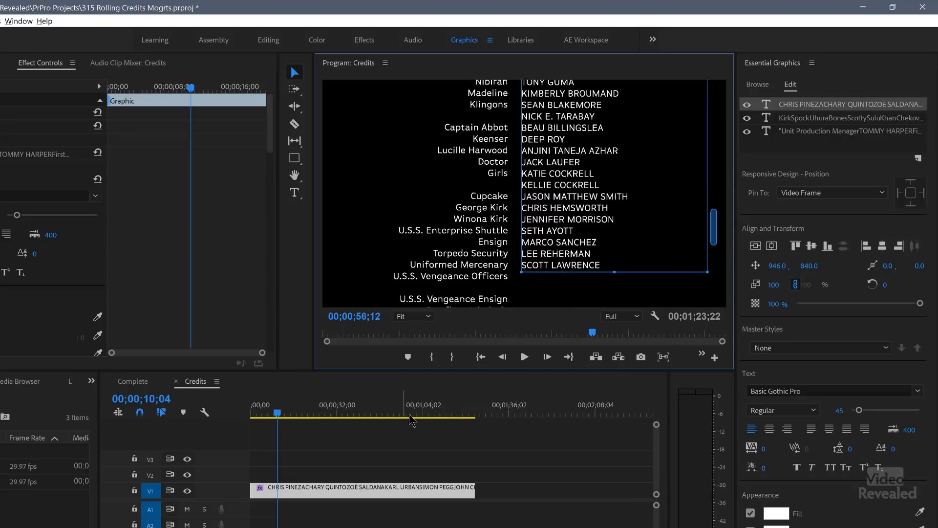
click(439, 415)
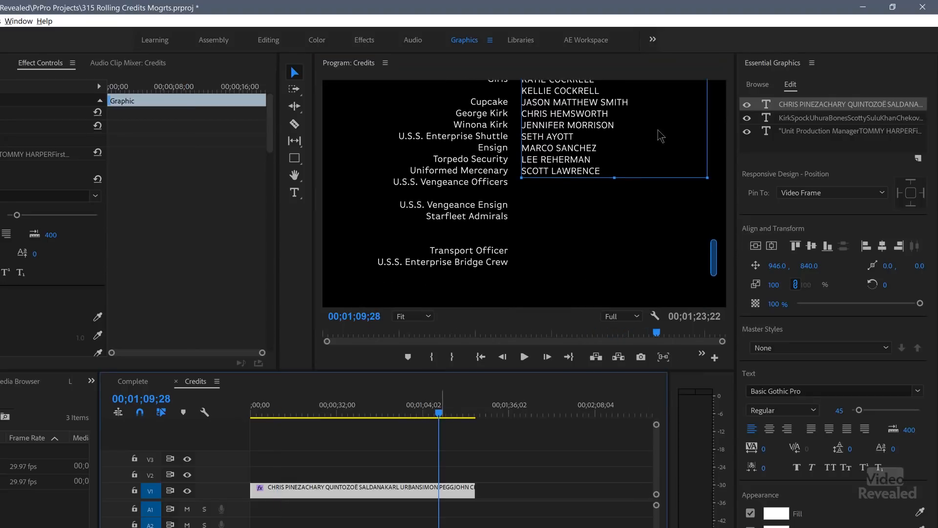
drag(611, 178, 606, 322)
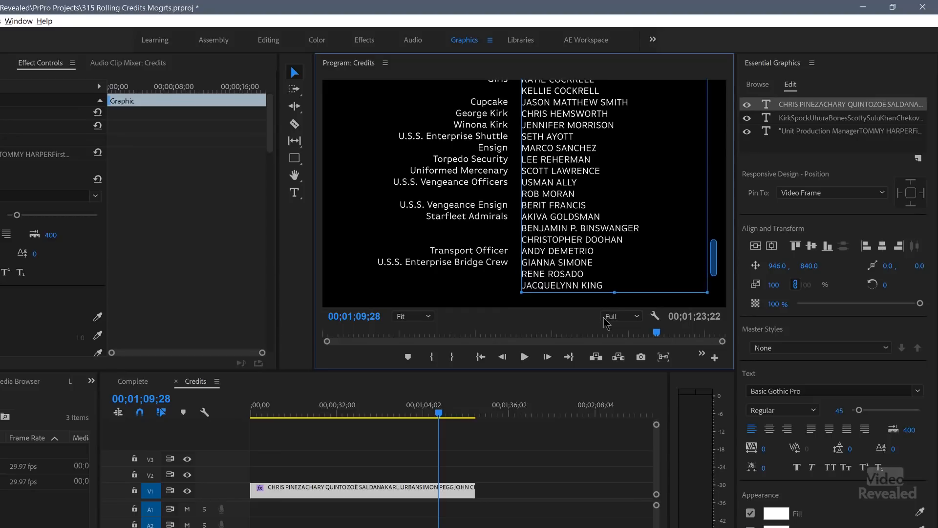
scroll(721, 268, down, 5)
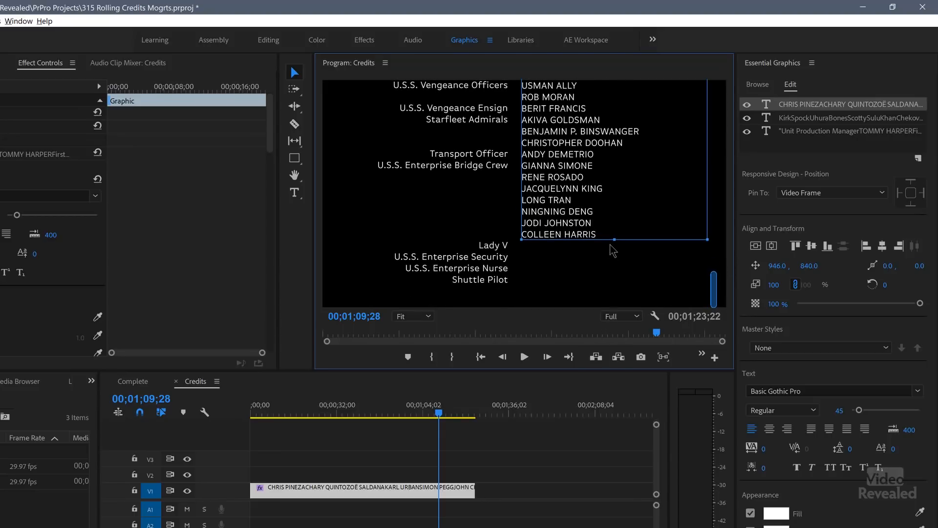
drag(613, 240, 602, 328)
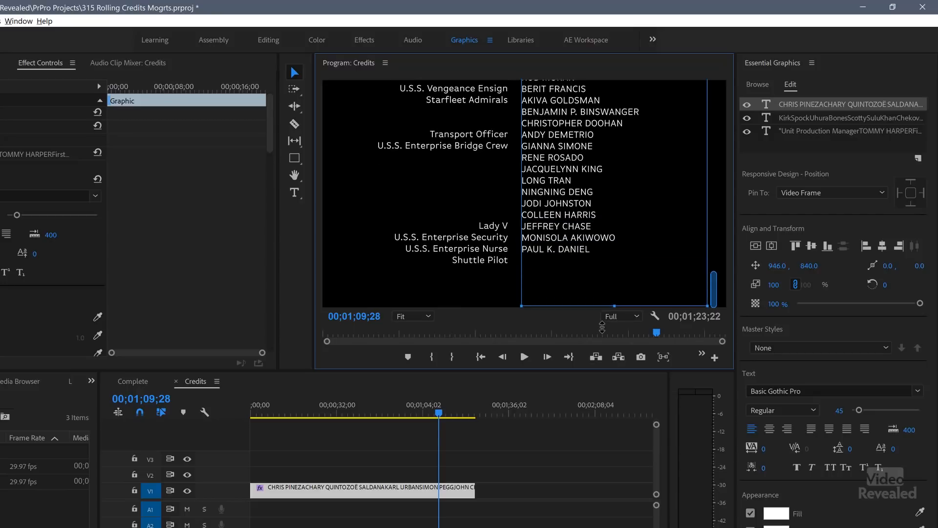
- Try centering the actor names block horizontally in the frame, and undo the alignment
drag(717, 290, 726, 122)
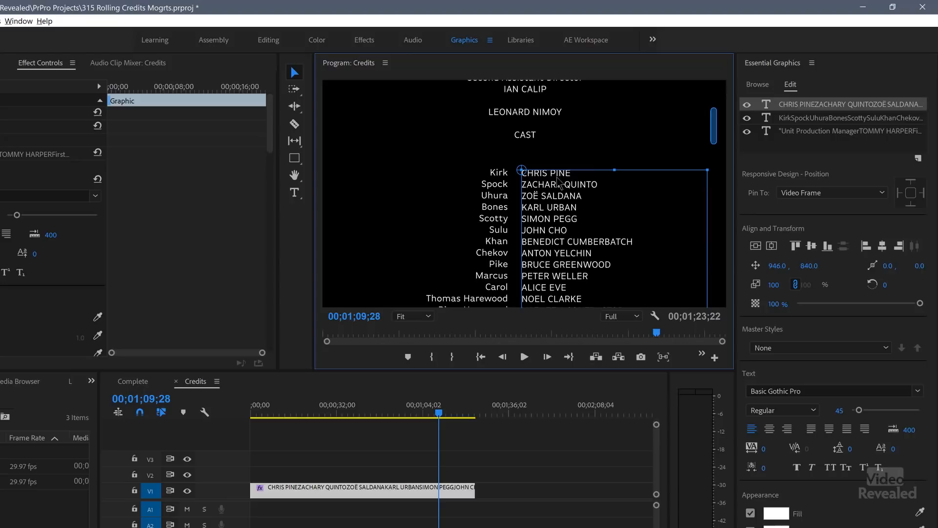
click(772, 247)
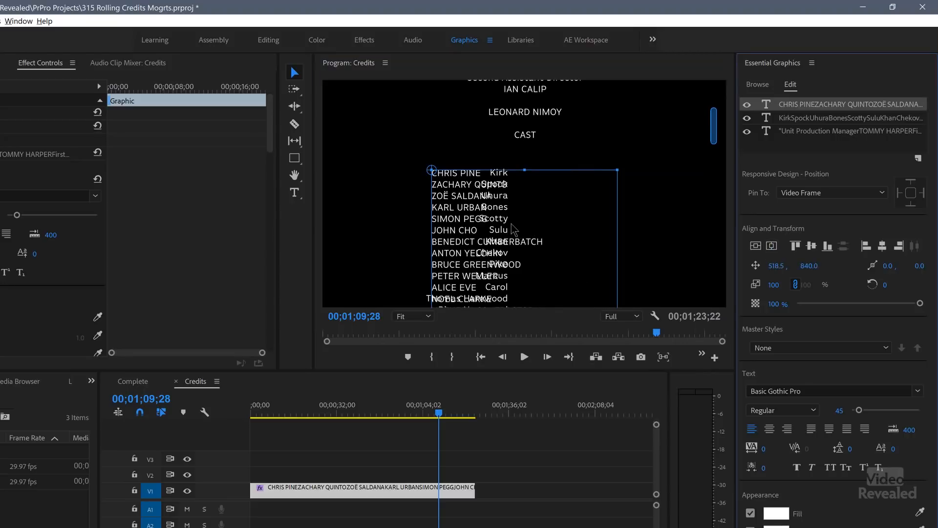
key(ctrl+z)
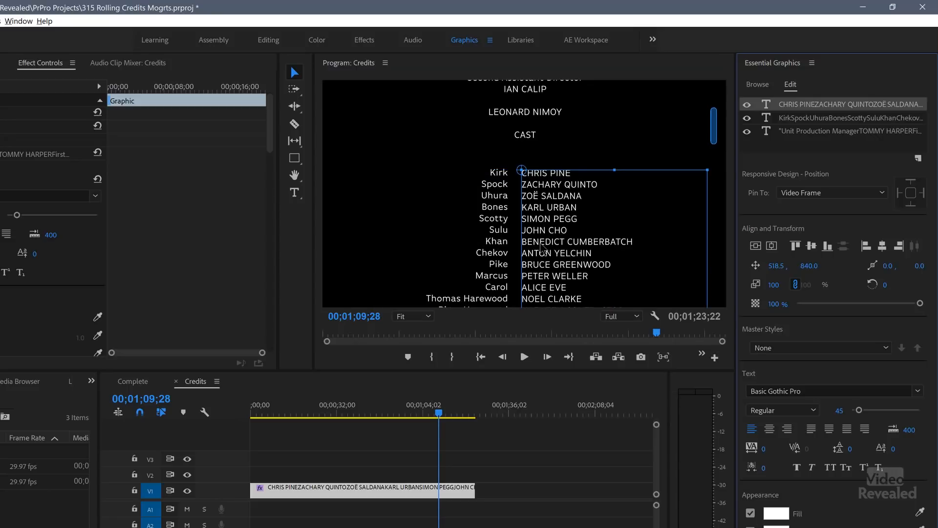
- Select the role titles and actor names blocks together and align their top edges
click(494, 236)
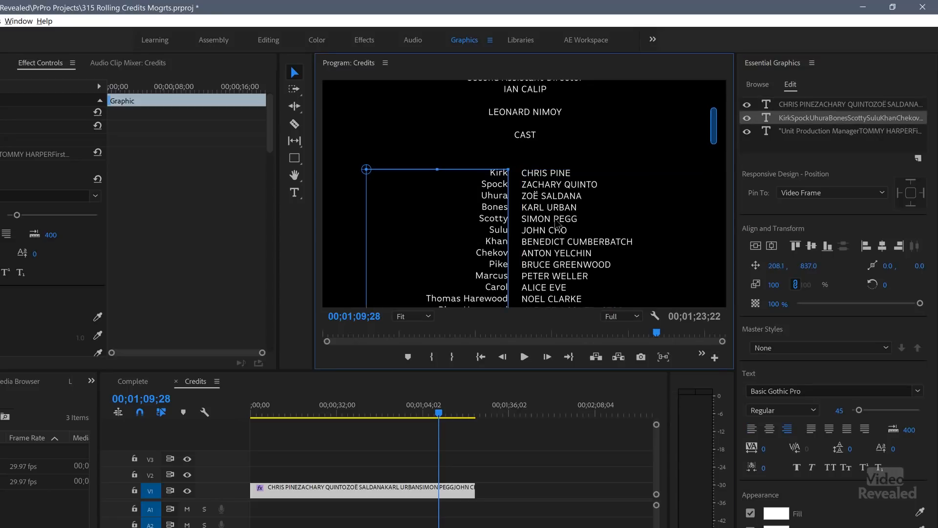
shift+click(570, 221)
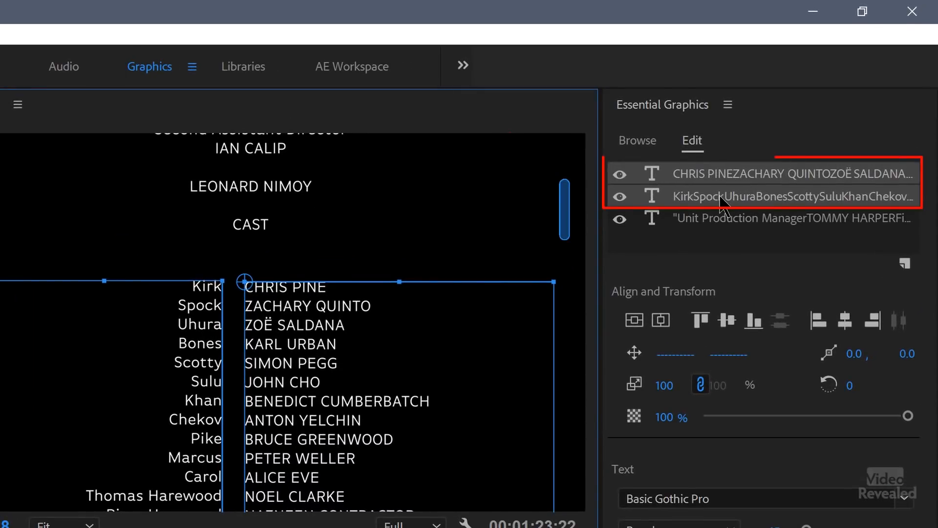
click(701, 322)
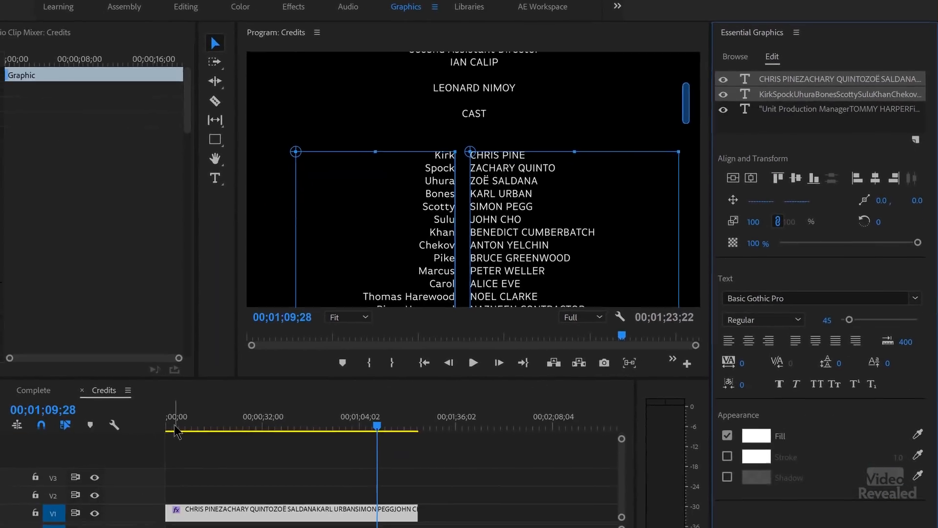
- Preview the roll from the beginning and enable Start Offscreen and End Offscreen for the credits graphic
drag(177, 426, 147, 434)
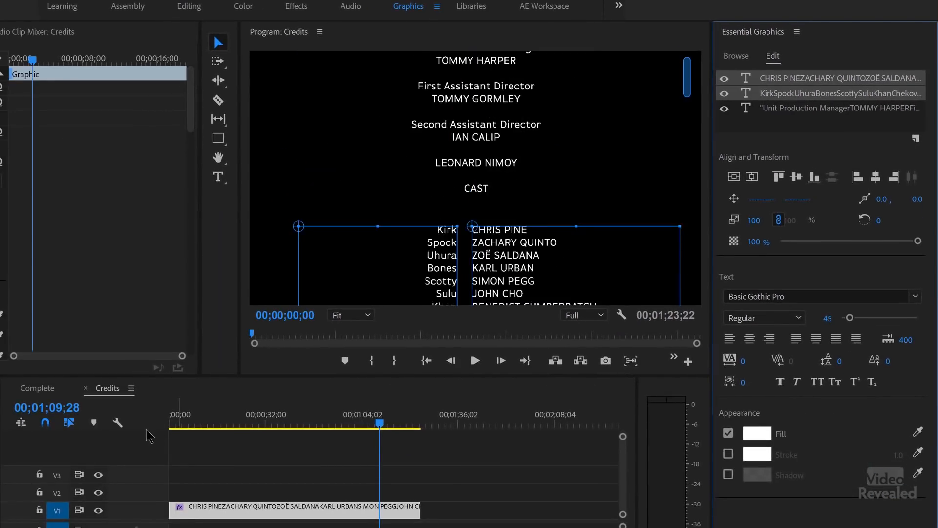
key(space)
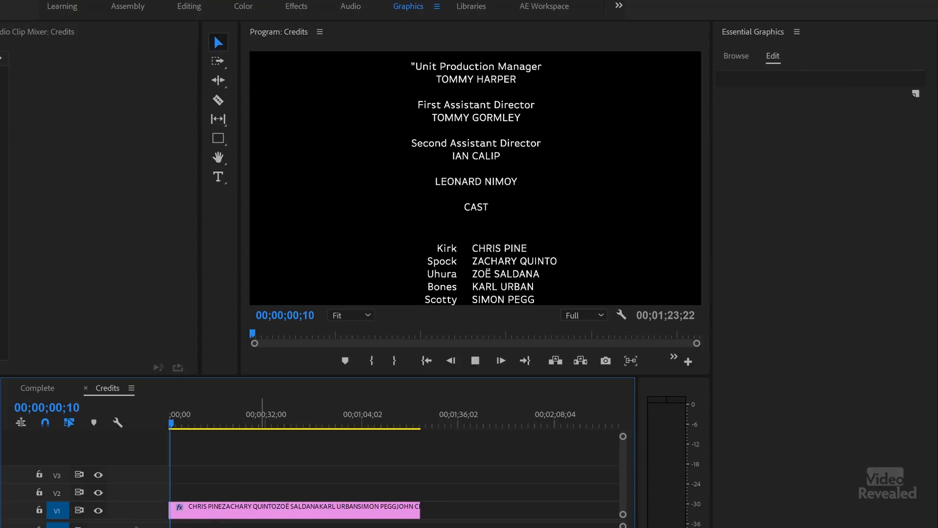
click(283, 509)
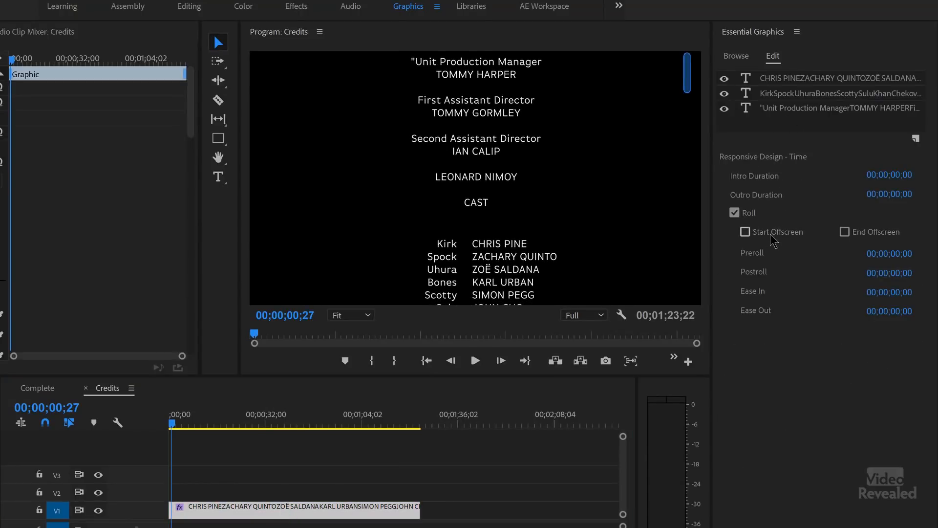
click(777, 232)
click(860, 236)
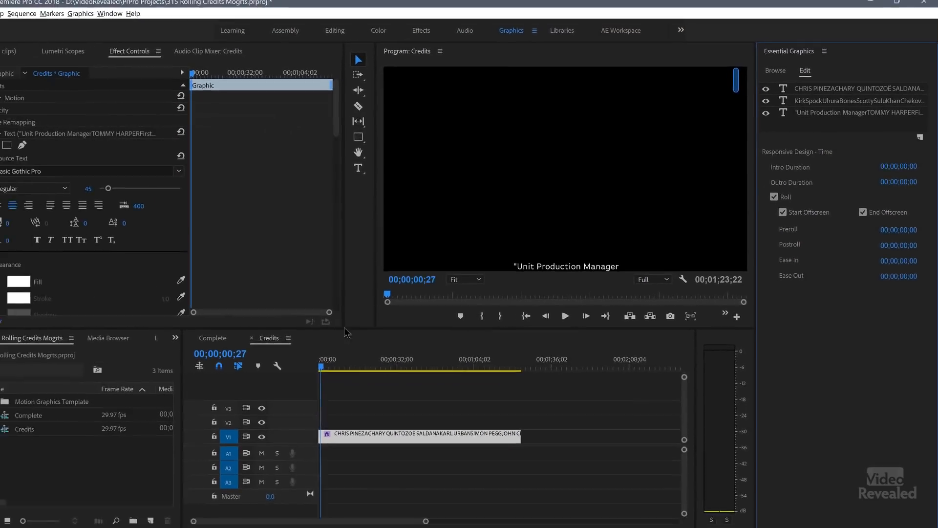
- Play the rolling credits full screen from the start of the sequence
drag(345, 356, 326, 357)
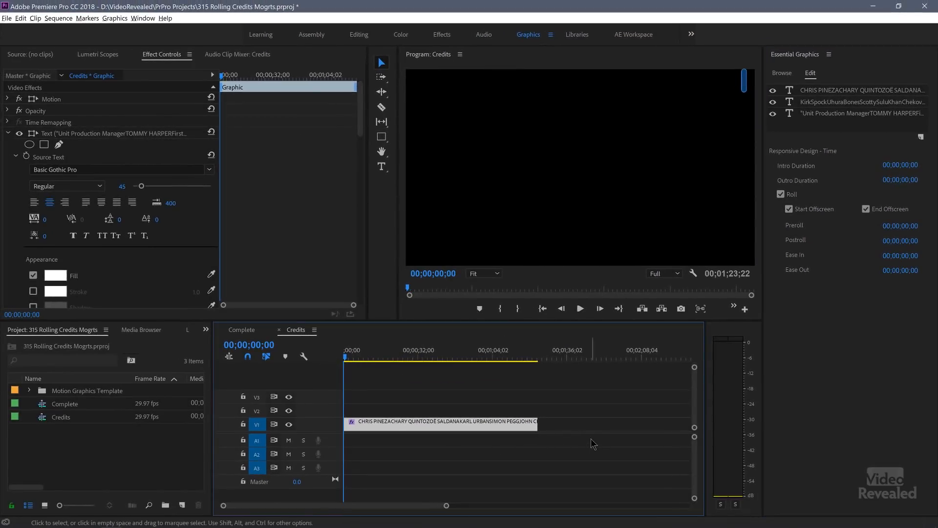
key(space)
key(ctrl+grave)
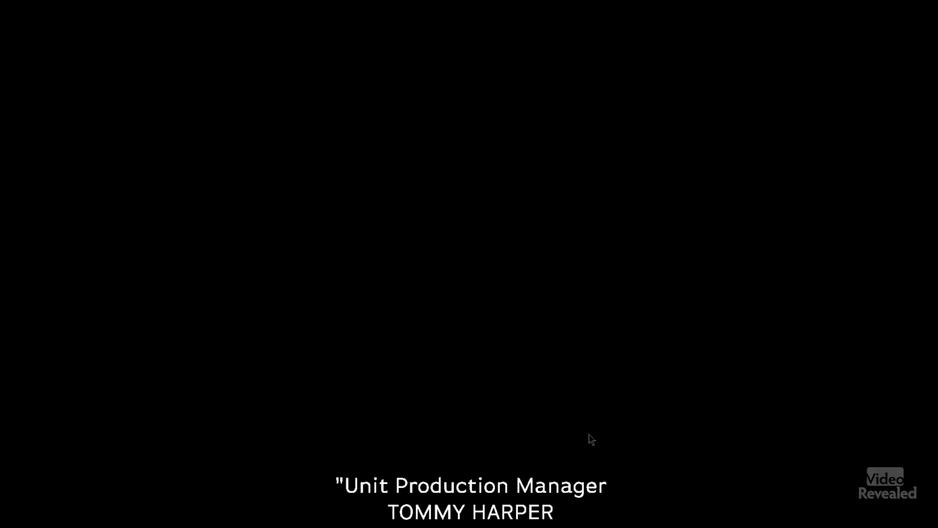
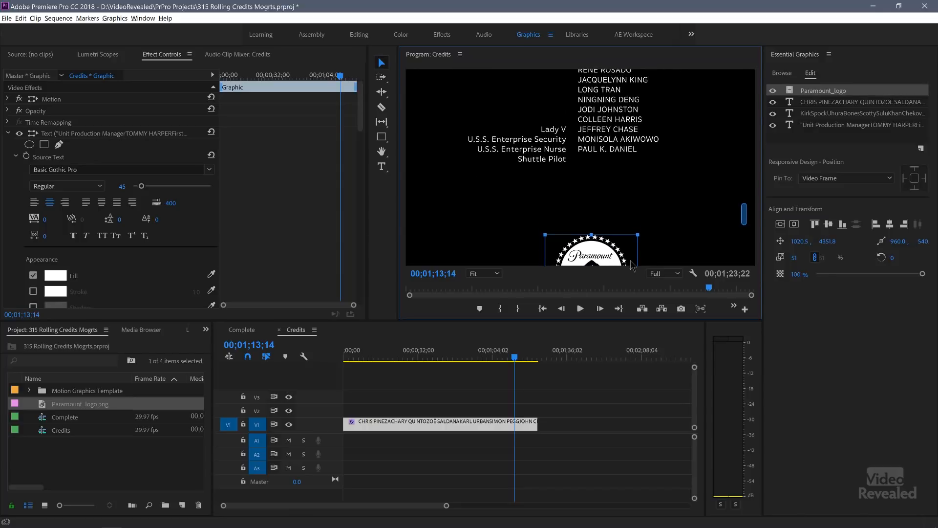
- Check the Paramount logo at the end of the roll and center it horizontally in the frame
drag(745, 221, 746, 238)
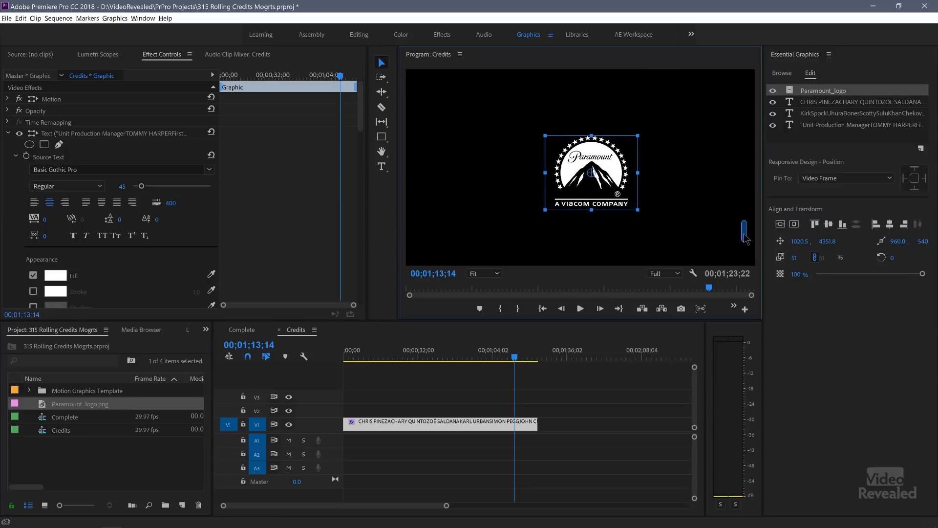
click(487, 361)
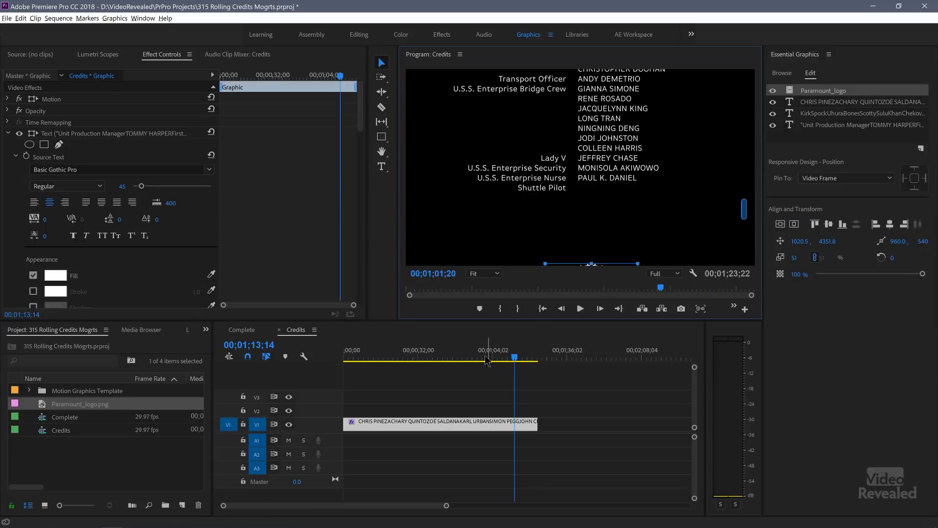
key(space)
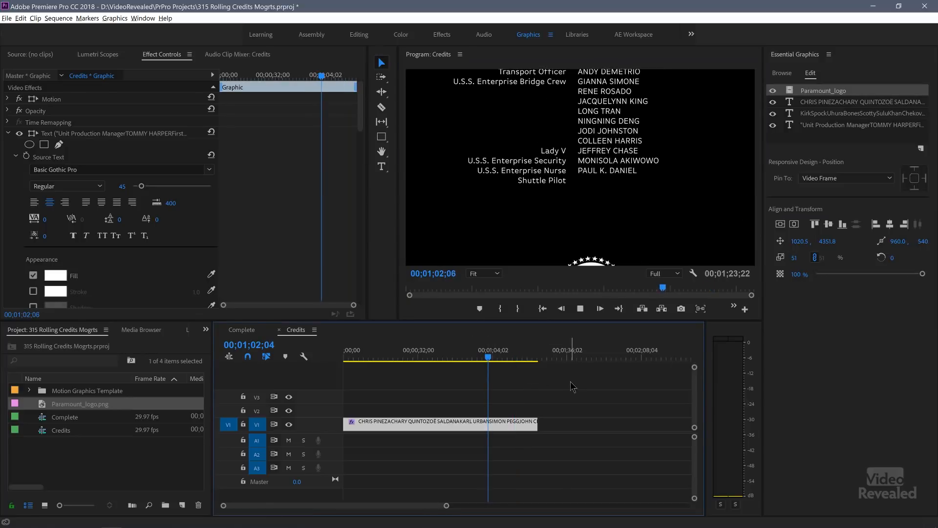
key(space)
drag(746, 212, 746, 228)
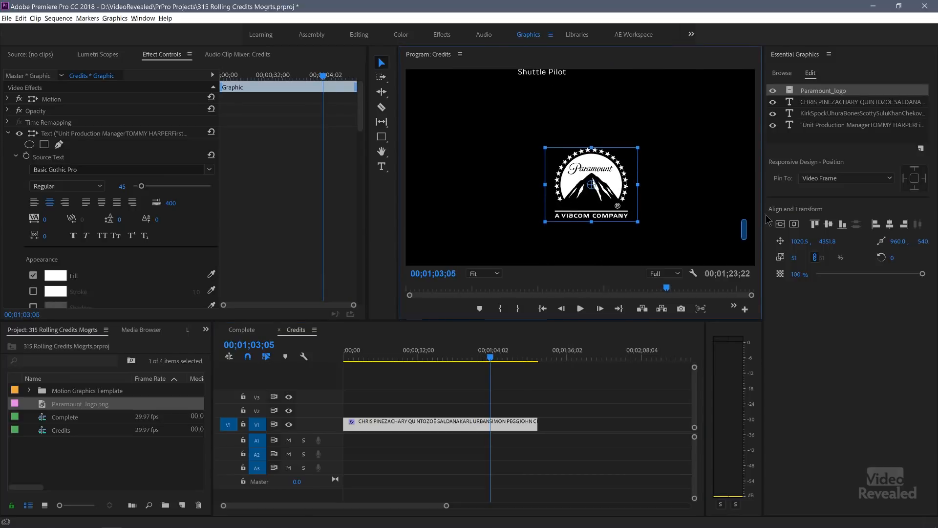
click(795, 225)
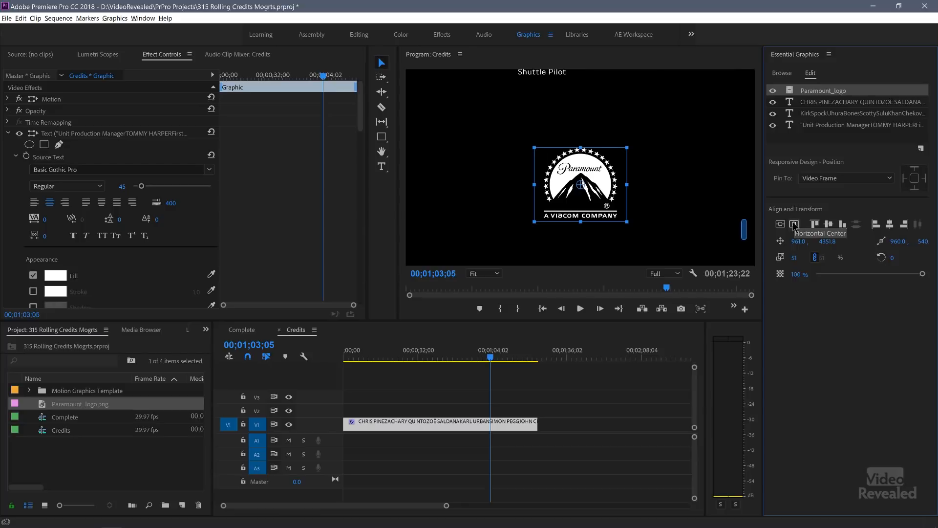
- Play the end of the roll through the closing logo and show the credits graphic's roll timing options
drag(483, 348, 474, 359)
key(space)
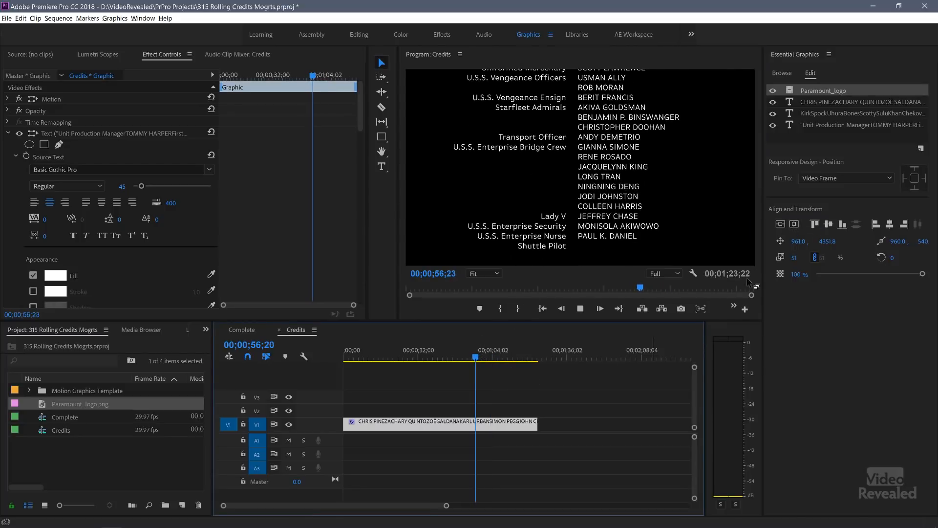
click(810, 142)
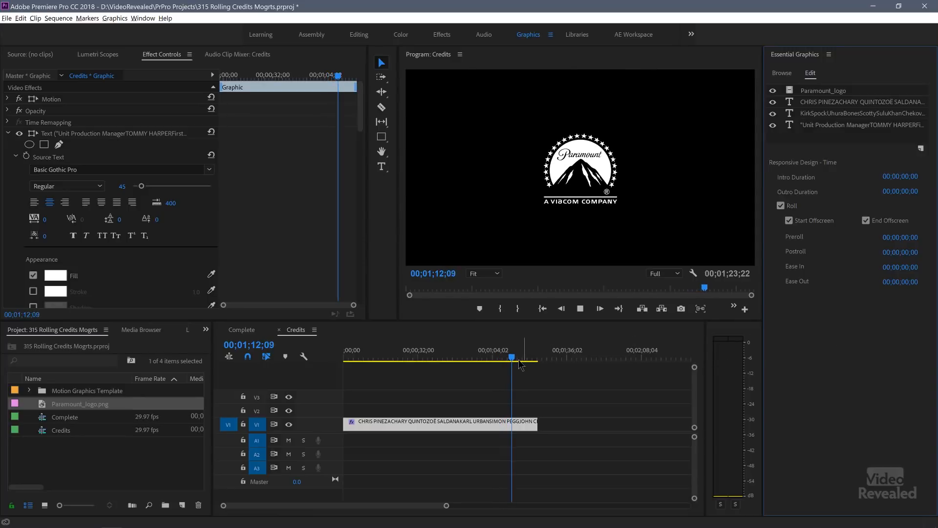
key(space)
mouse_move(521, 361)
mouse_down()
mouse_move(536, 364)
mouse_move(512, 363)
mouse_up()
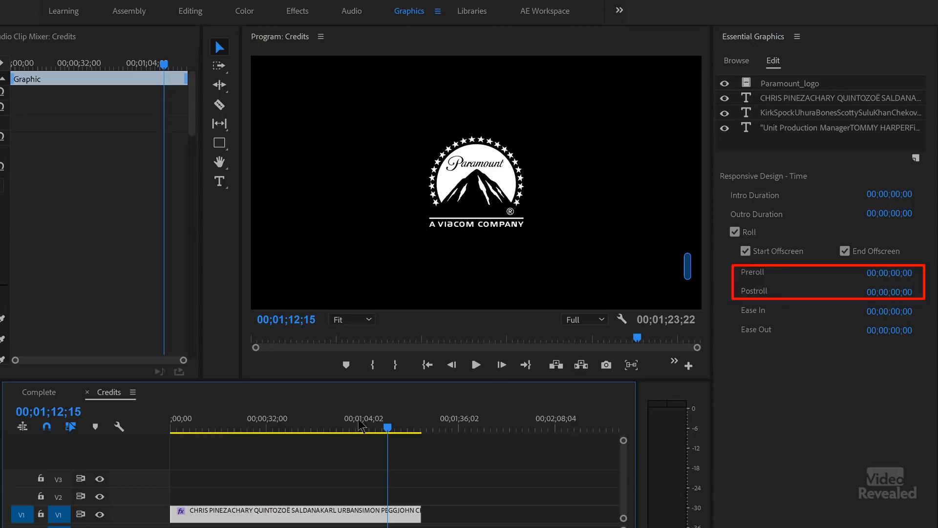
- Set the credits graphic's Preroll to 3 seconds and play the roll from the start of the sequence
drag(254, 429, 135, 452)
key(space)
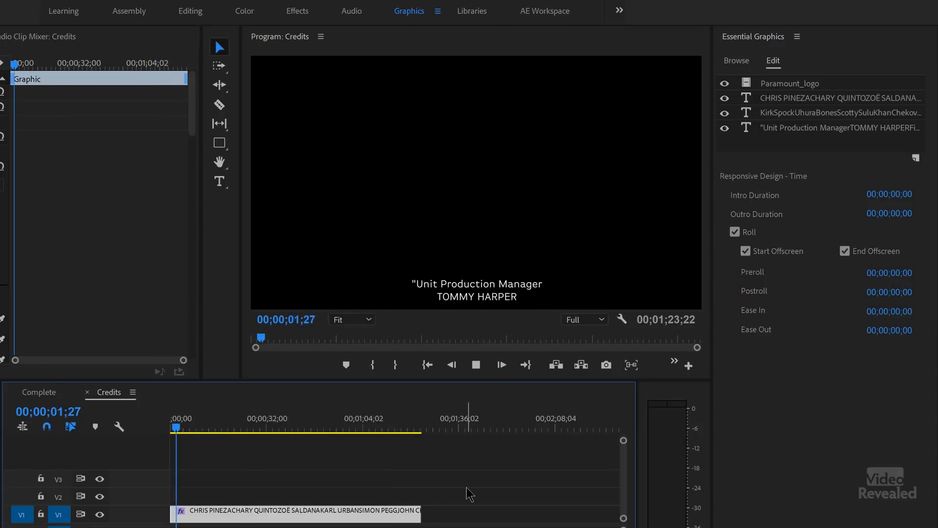
click(890, 273)
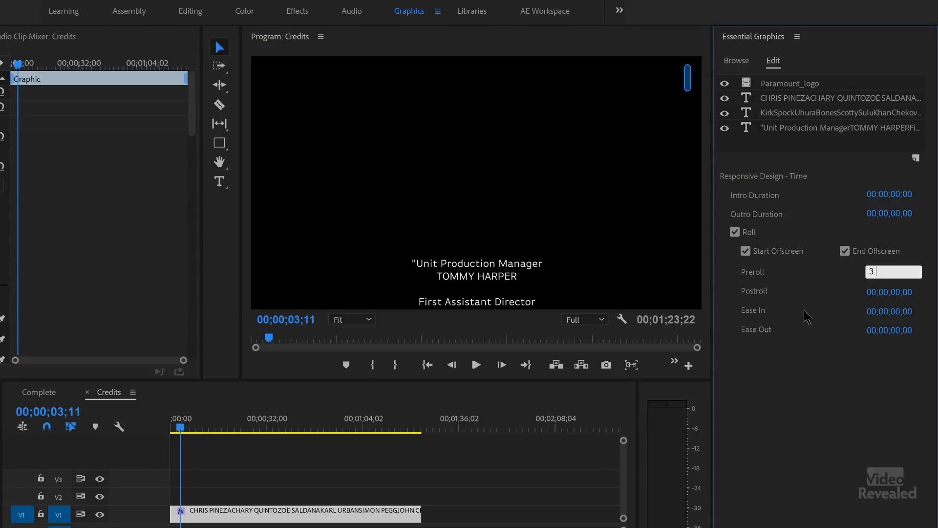
key(Return)
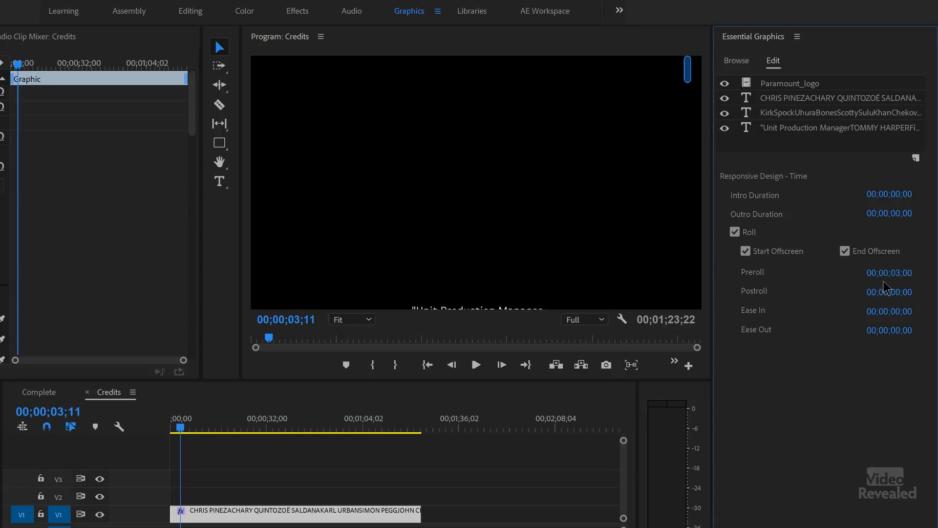
drag(180, 432, 172, 432)
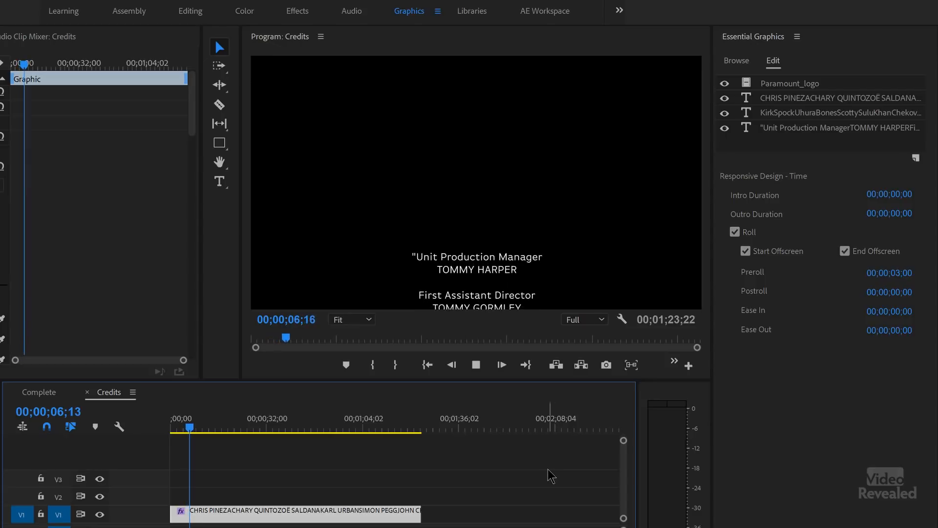
key(space)
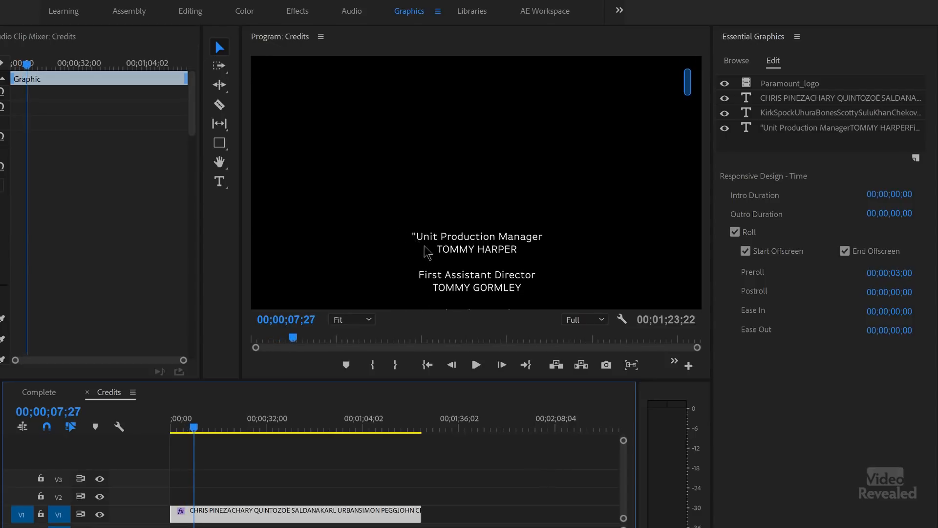
- Delete the stray quotation mark before "Unit Production Manager" in the crew credits text
double_click(420, 249)
drag(420, 252, 418, 246)
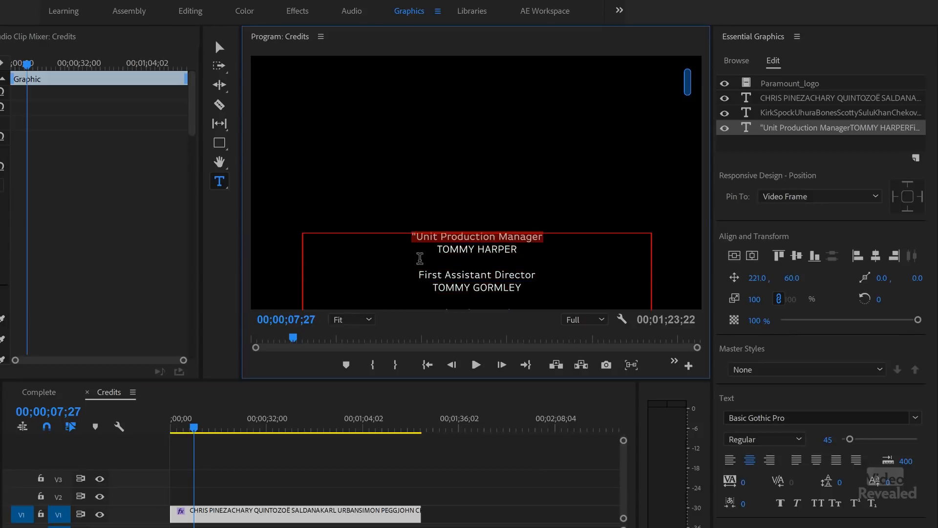
click(419, 235)
key(BackSpace)
click(218, 50)
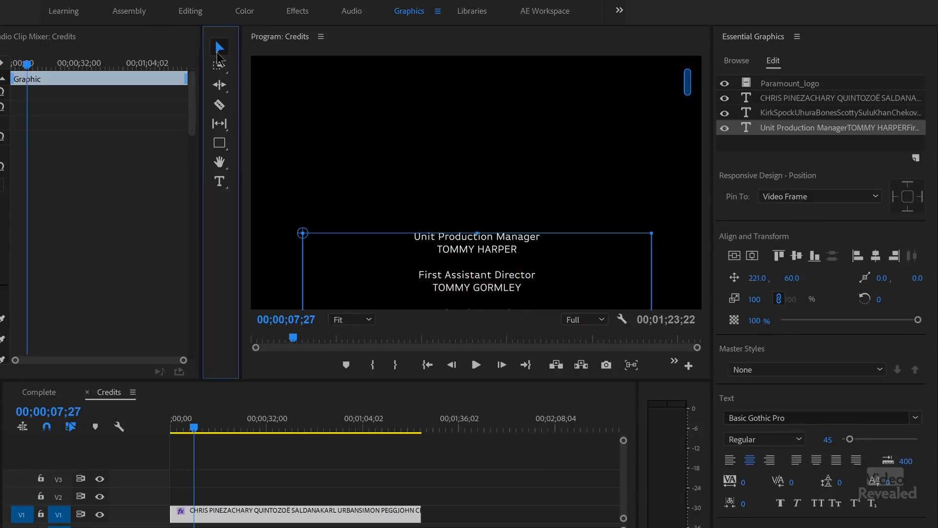
click(477, 456)
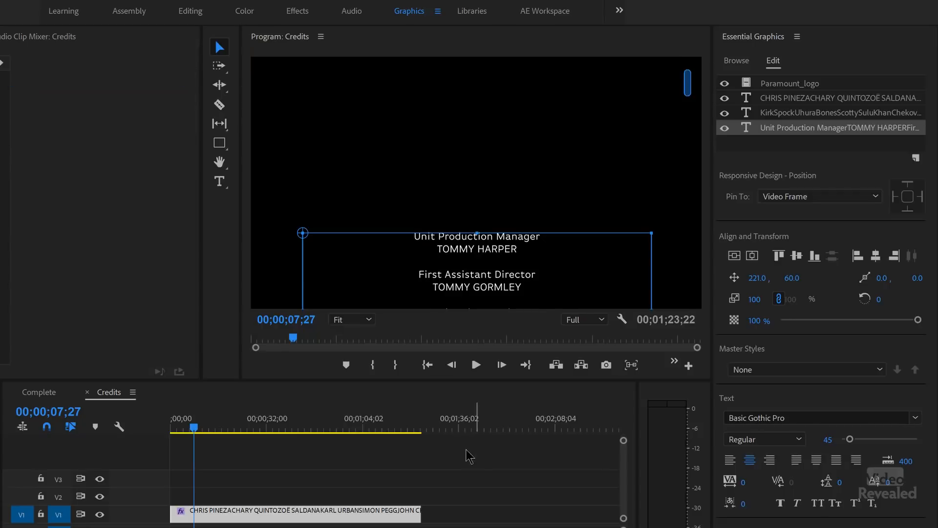
- Reset the credits graphic's Preroll to 0 and check the closing logo at the end of the roll
click(374, 514)
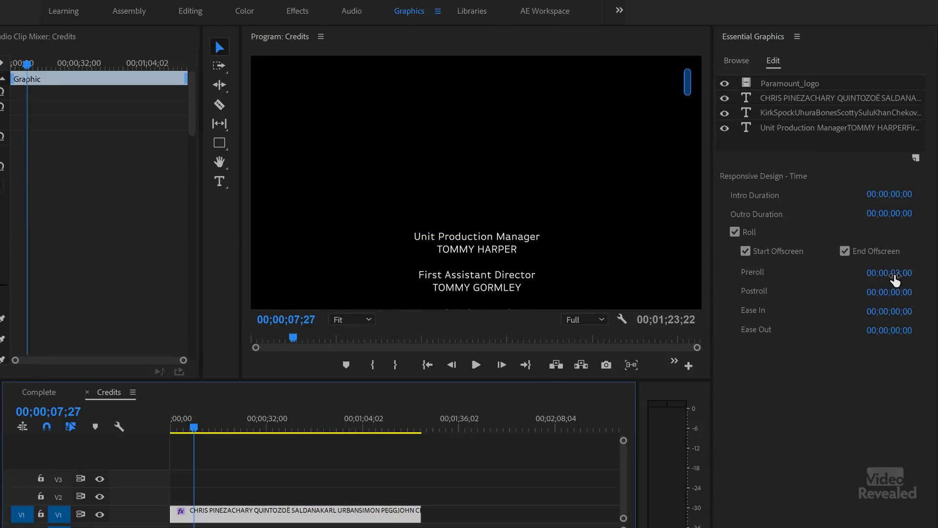
click(890, 272)
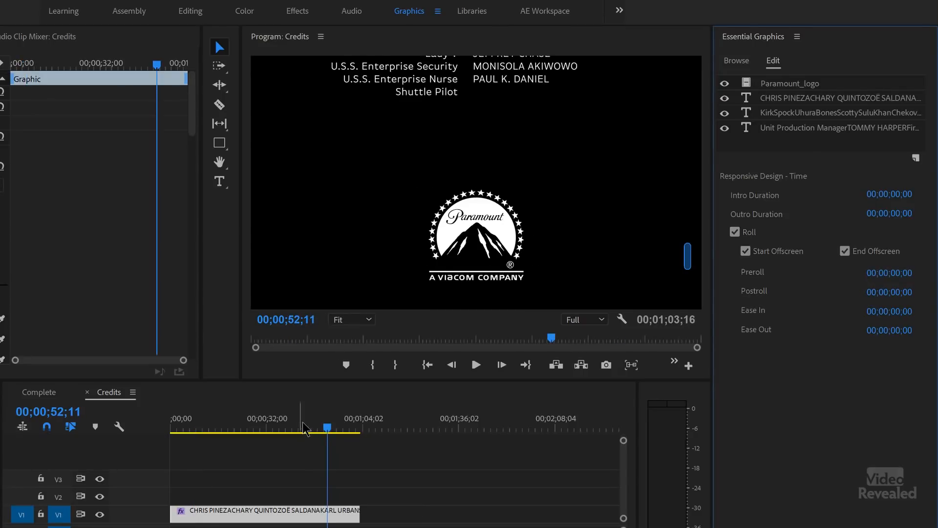
drag(303, 422, 339, 428)
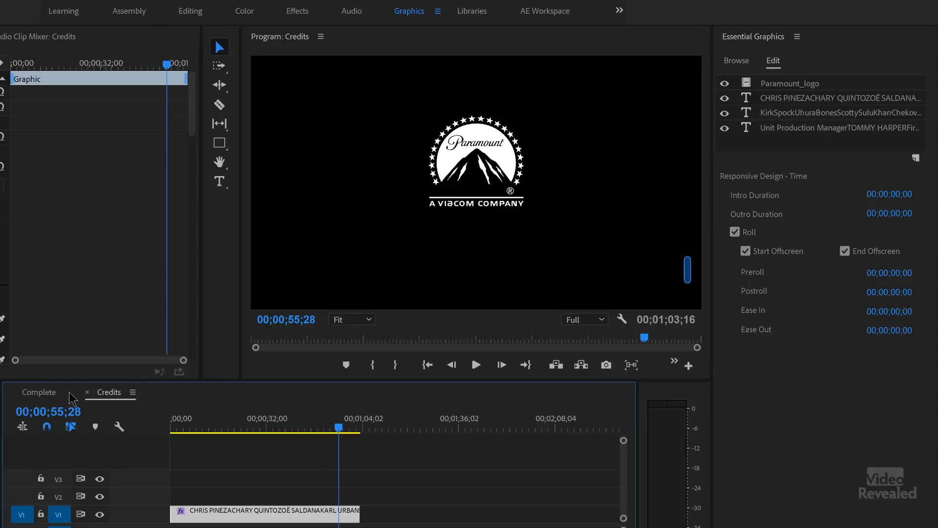
- Open the Complete sequence and review how the Paramount logo holds and fades out at the end of its last clip
click(46, 391)
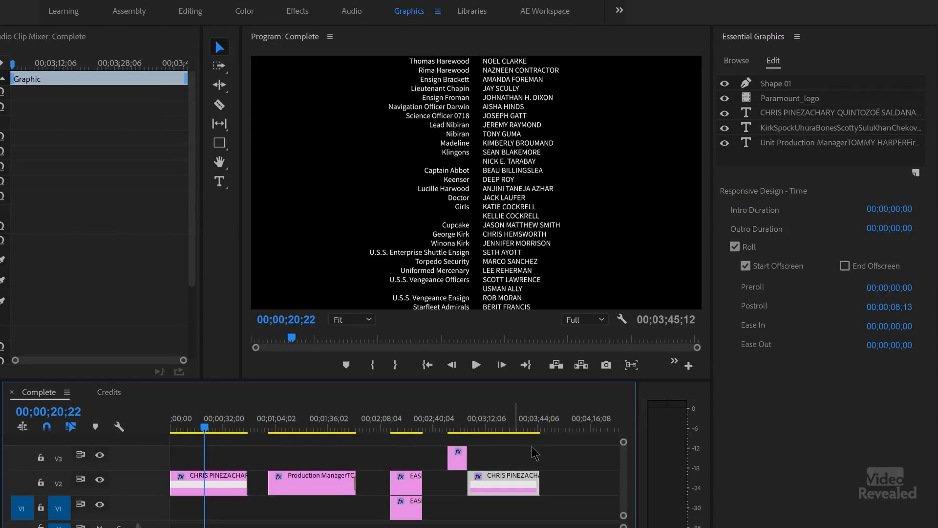
click(517, 428)
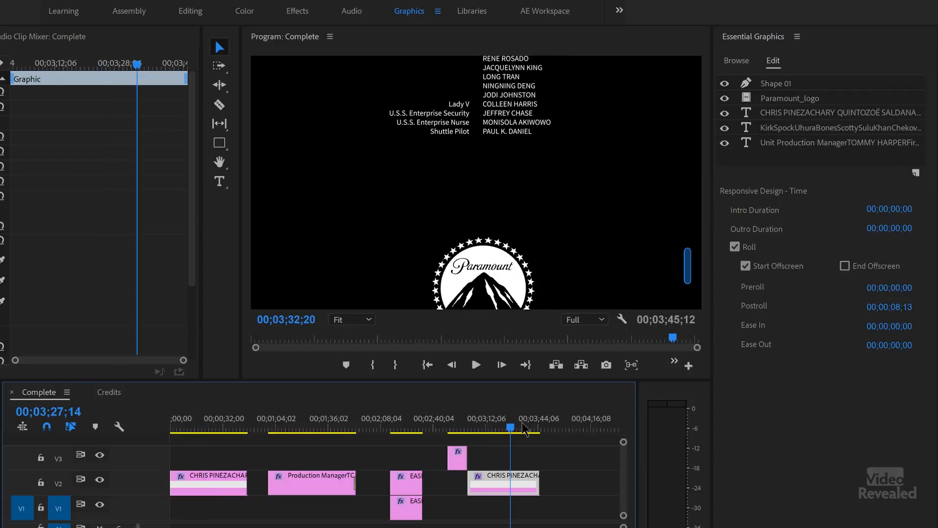
key(space)
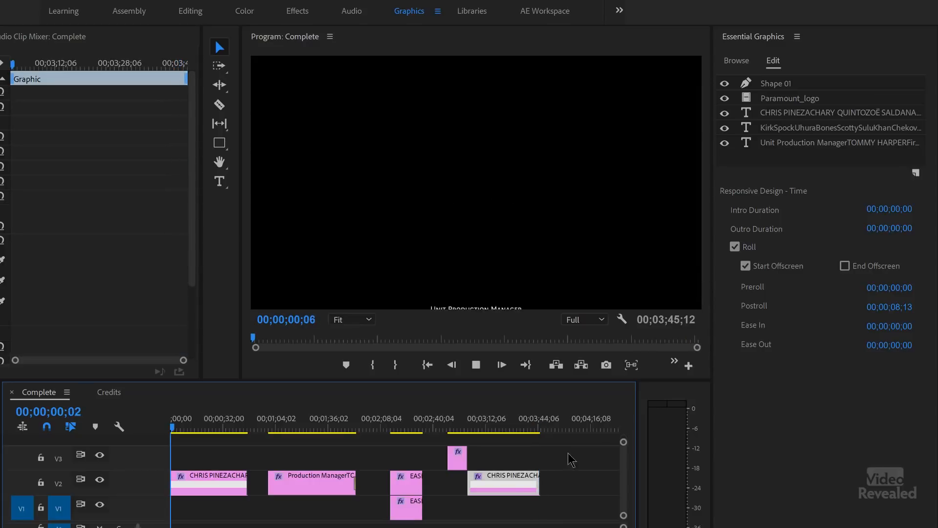
click(534, 428)
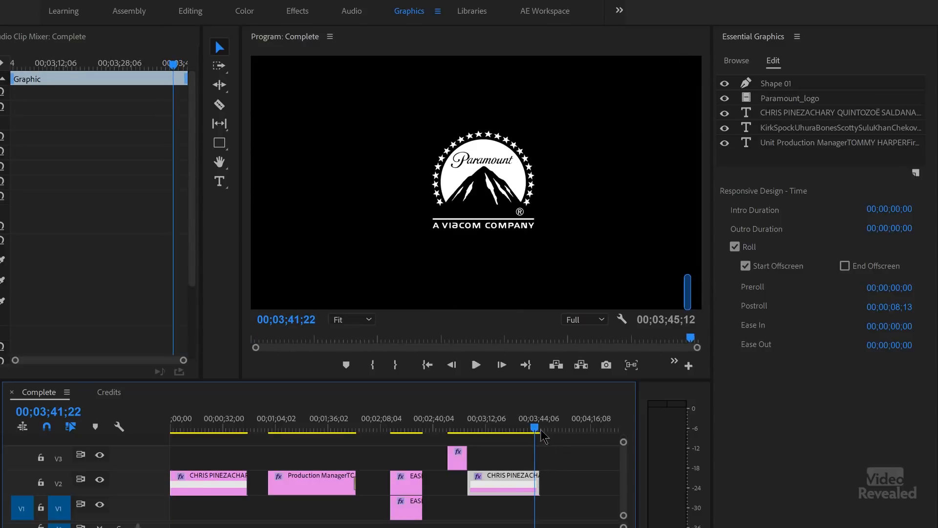
key(equal)
key(equal)
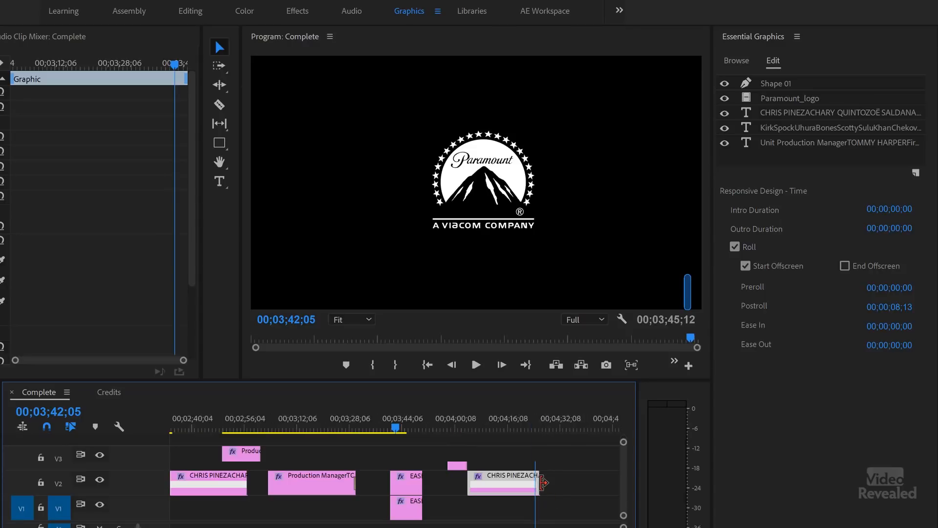
click(423, 477)
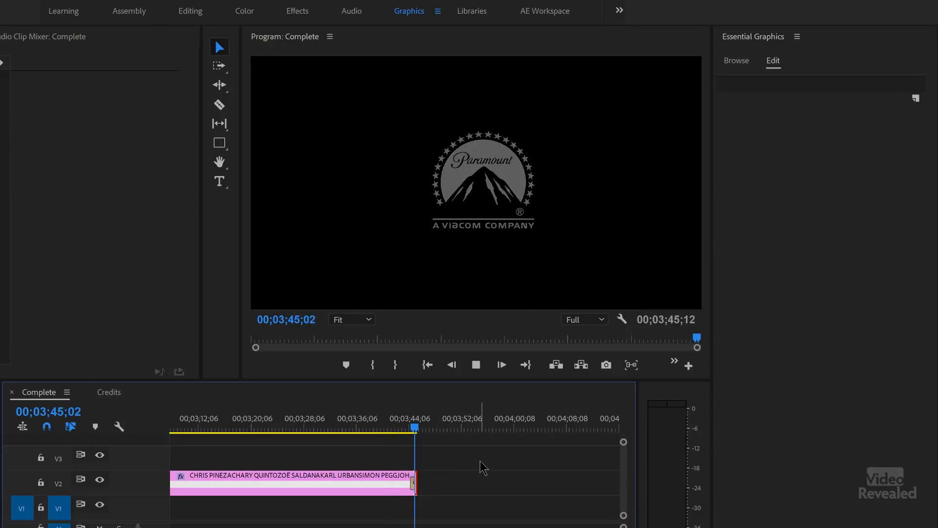
key(space)
- Select the last credits clip in the Complete sequence with the playhead on its closing logo
click(221, 49)
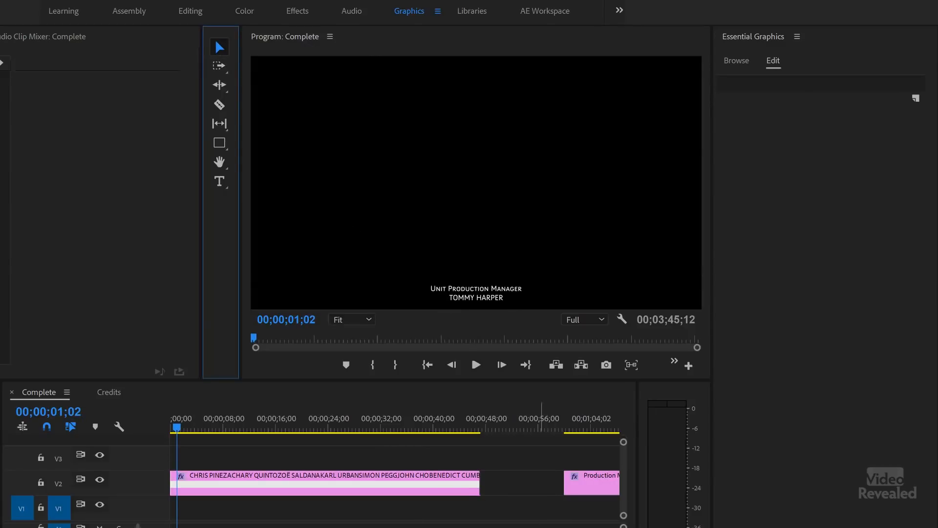
scroll(551, 420, down, 12)
click(551, 420)
scroll(557, 443, down, 6)
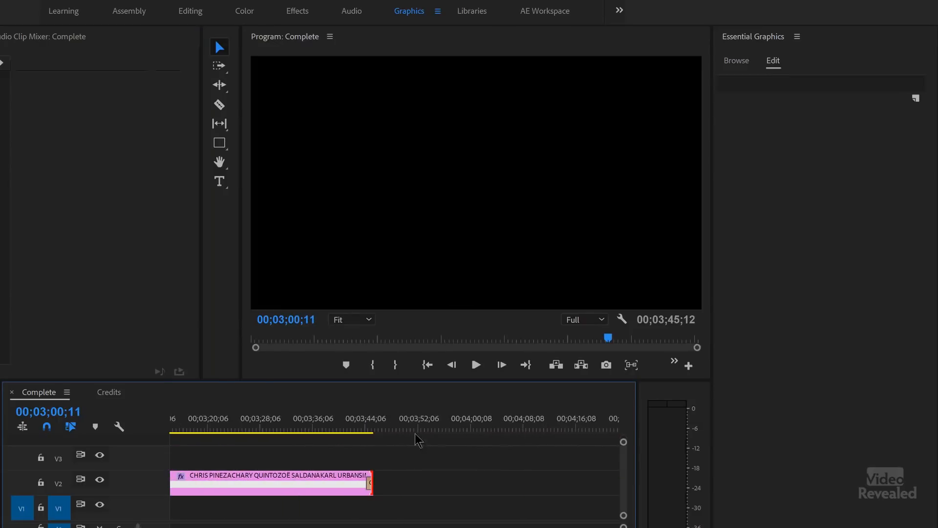
click(352, 422)
click(311, 472)
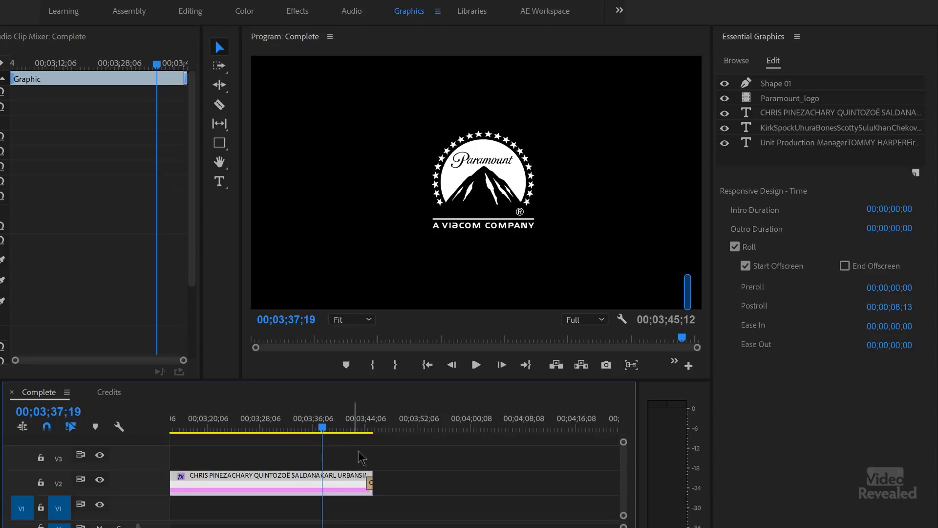
- Reveal Shape 01 below the logo by raising its opacity to 100%, and delete the shape
click(777, 84)
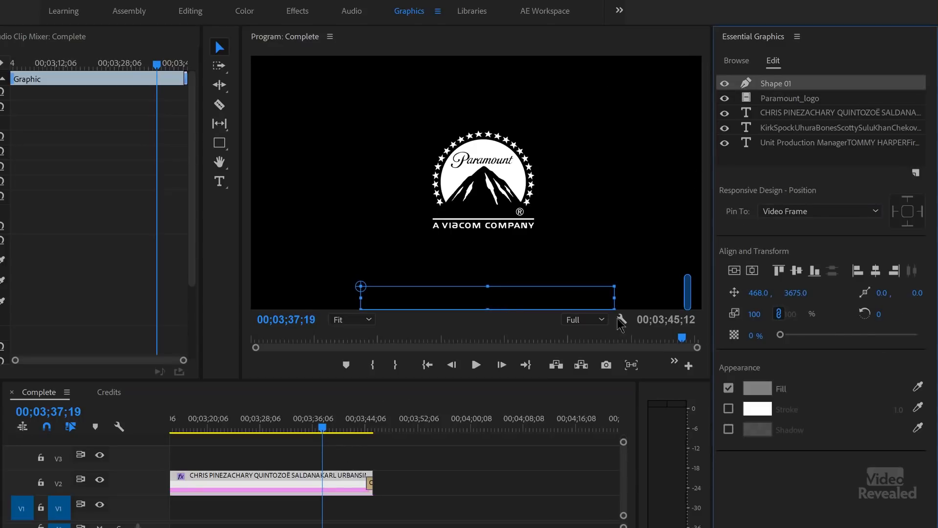
drag(802, 337, 904, 336)
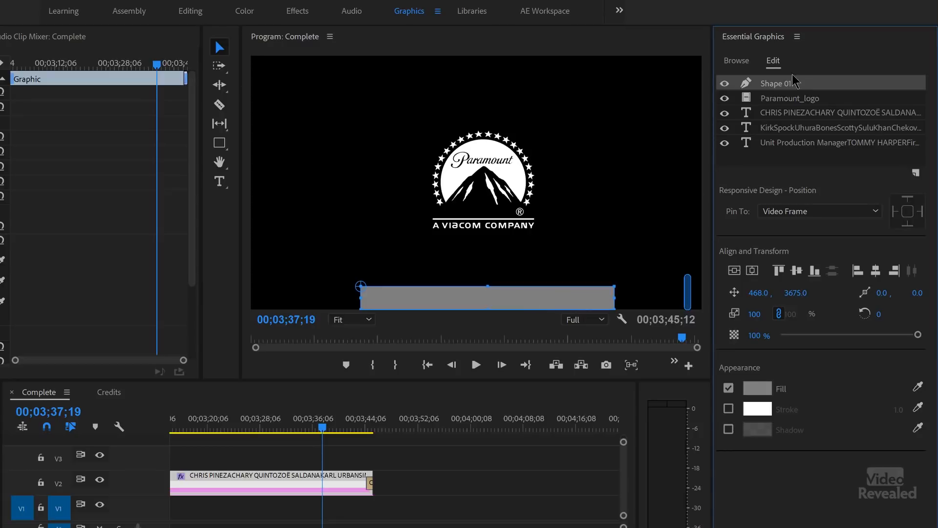
key(Delete)
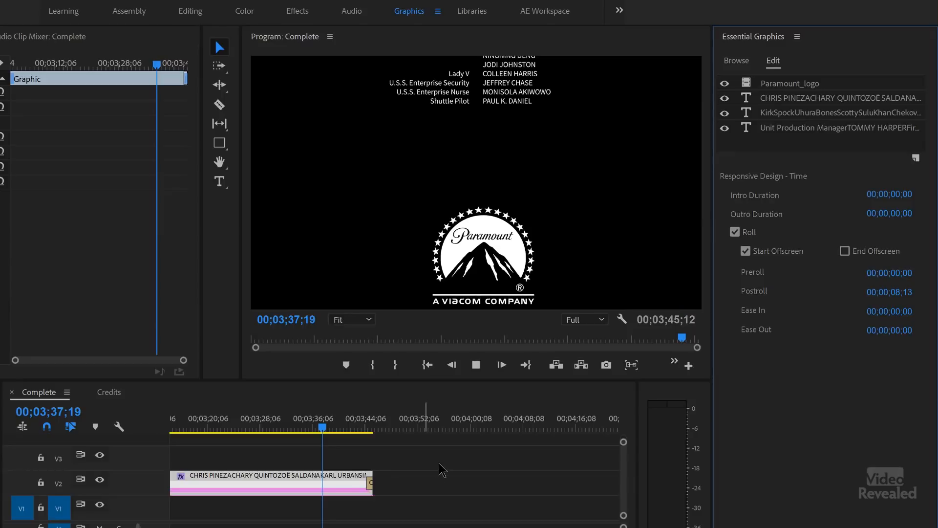
- Play the end of the last credits clip and inspect where the Paramount logo stops in the frame
drag(305, 429, 299, 430)
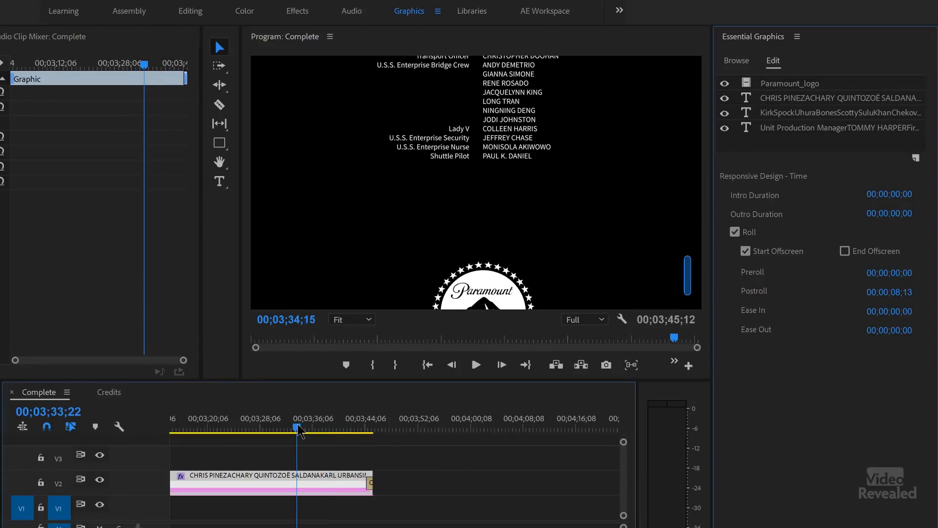
key(space)
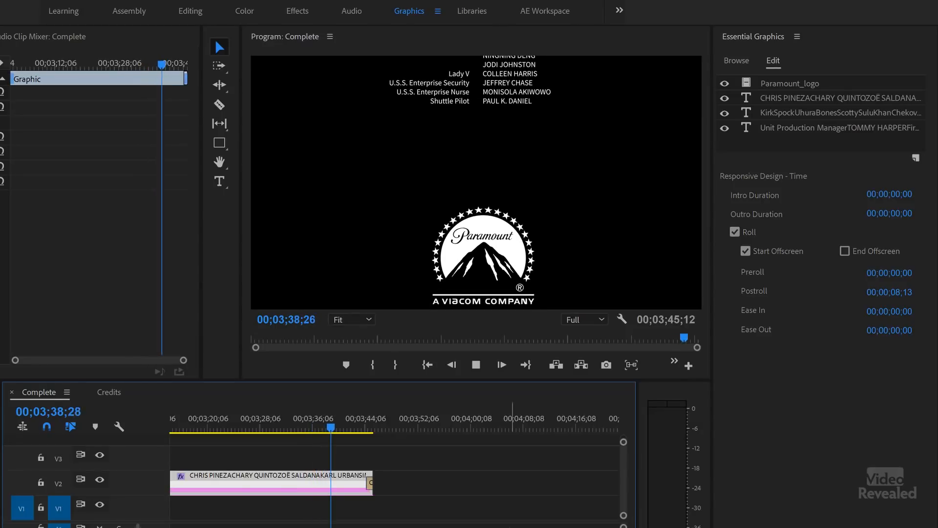
key(space)
click(472, 286)
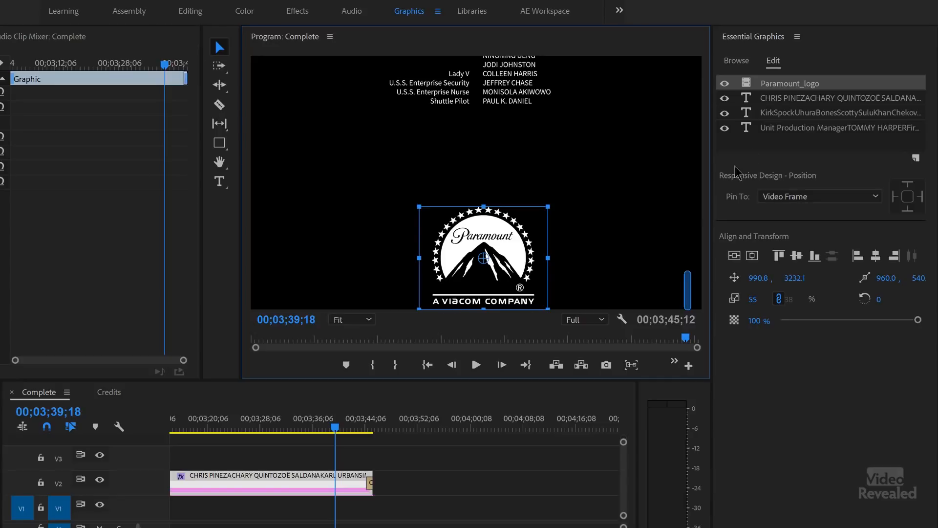
click(777, 143)
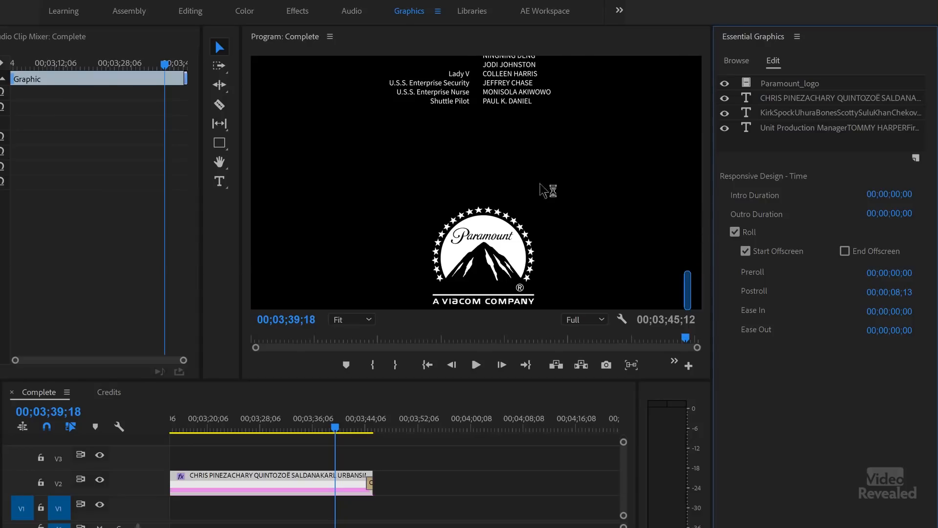
- Draw a wide, thin rectangle across the Paramount logo in the credits graphic, at about 529, 3175
click(220, 143)
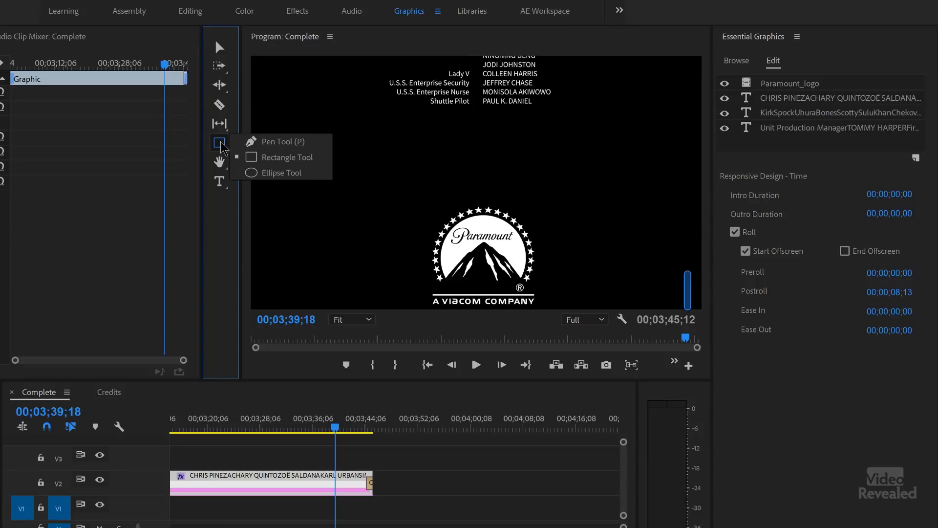
click(264, 157)
mouse_move(374, 244)
mouse_down()
mouse_move(648, 265)
mouse_move(621, 266)
mouse_up()
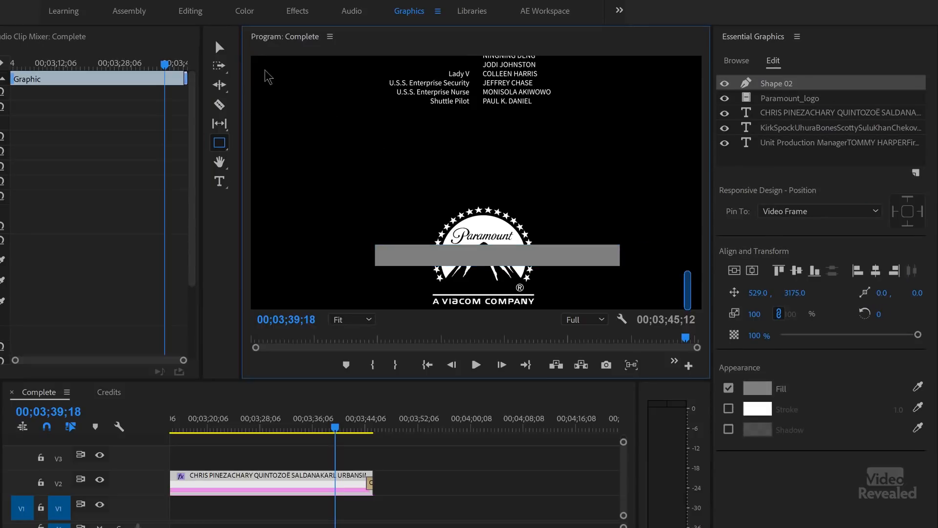
key(v)
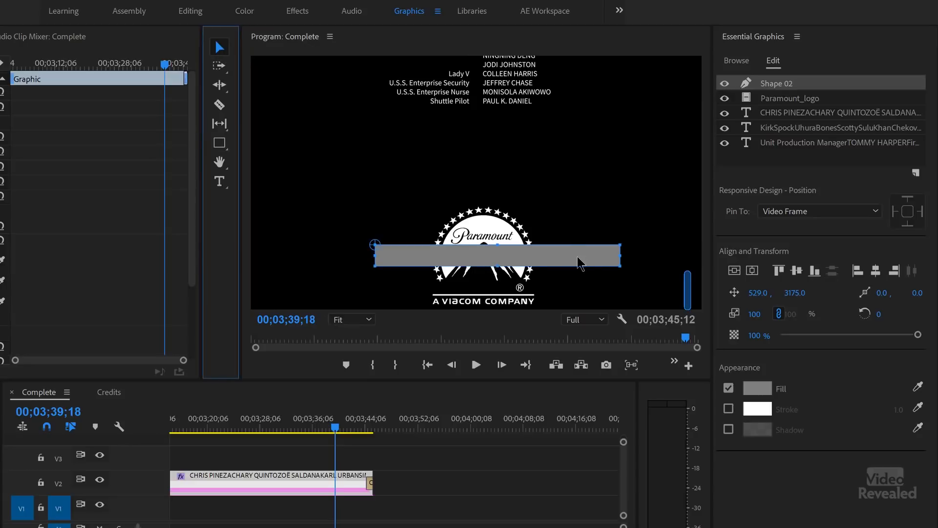
- Move the rectangle below the Paramount logo to about 414, 3695 and set its opacity to 0%
drag(560, 259, 551, 269)
drag(553, 297, 551, 380)
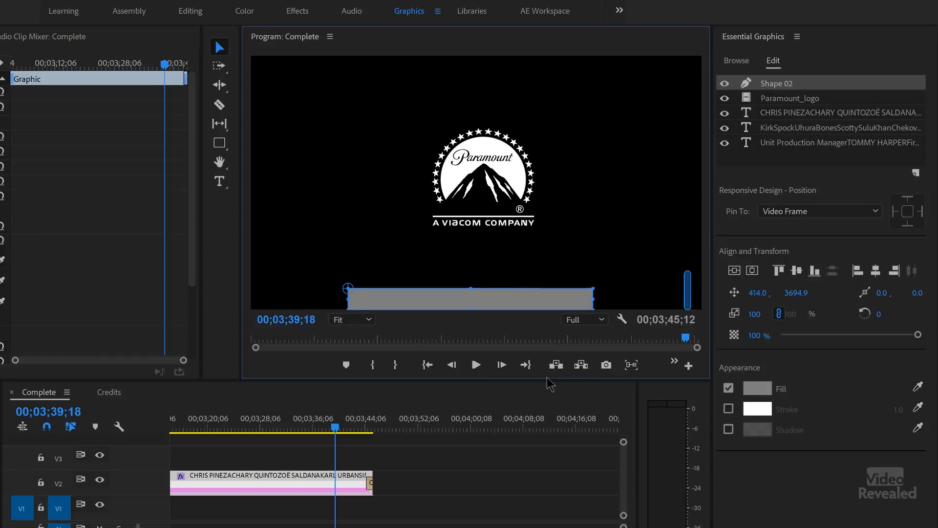
drag(917, 335, 752, 345)
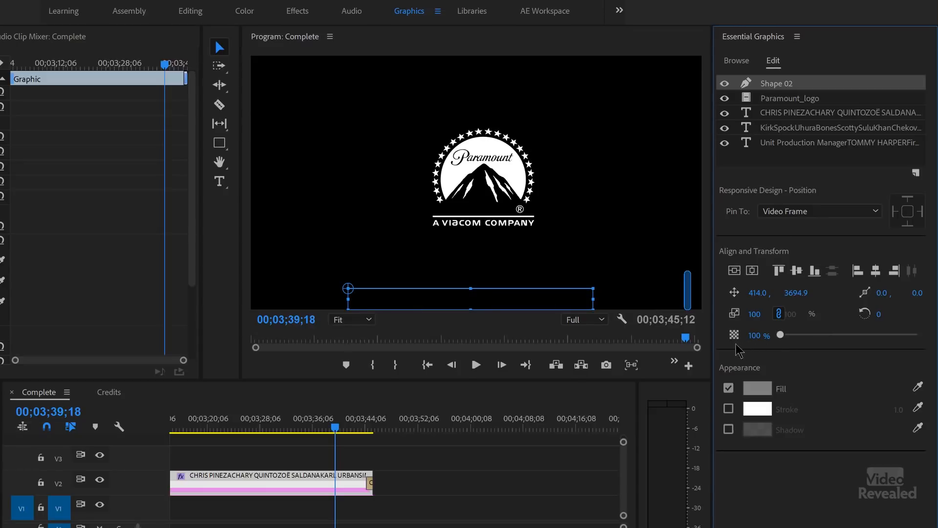
- Play the end of the last credits clip to check the logo's stopping position, and display the clip's roll settings
click(309, 426)
key(space)
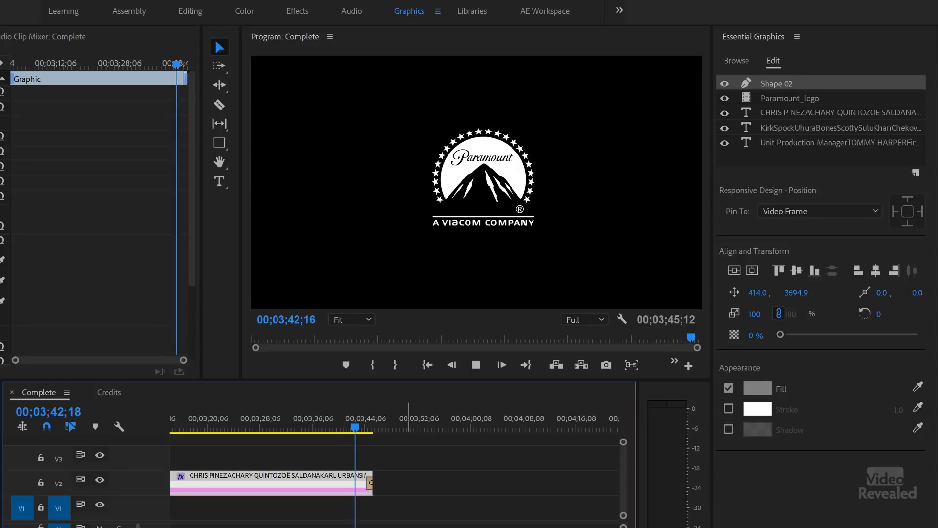
click(801, 154)
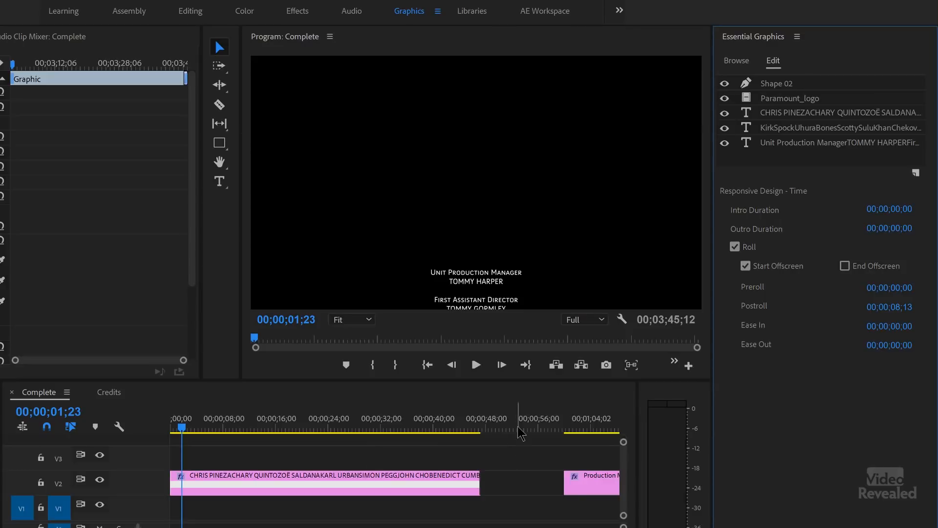
- Select the last credits clip in the Complete sequence and make the Video 2 track taller
key(backslash)
drag(518, 425, 530, 426)
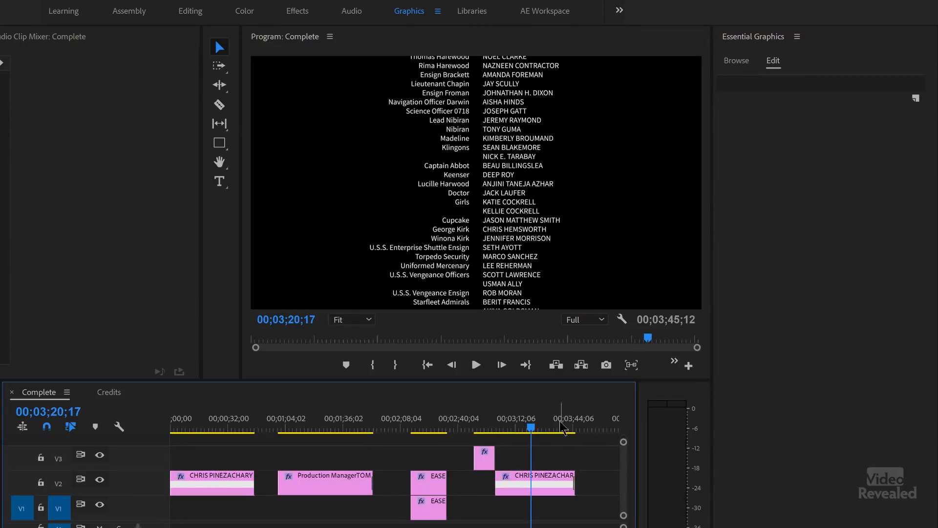
click(553, 427)
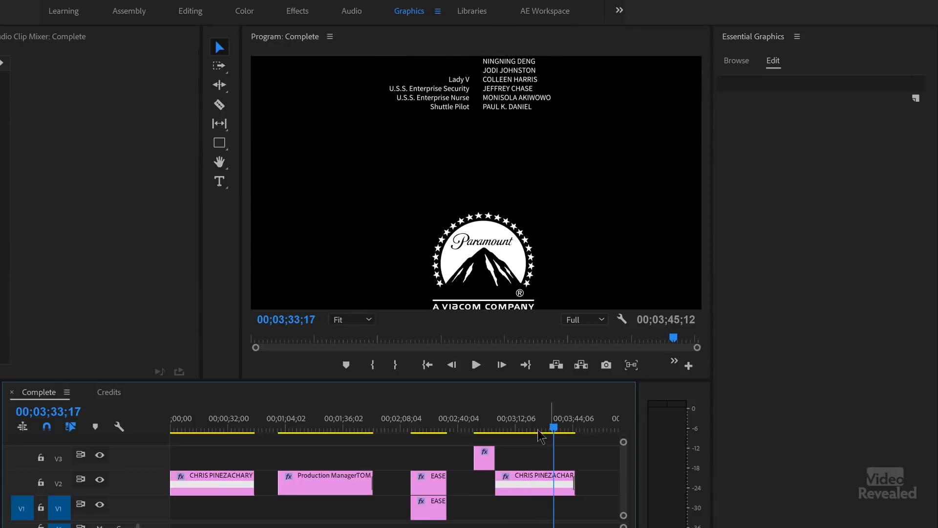
key(equal)
key(equal)
key(equal)
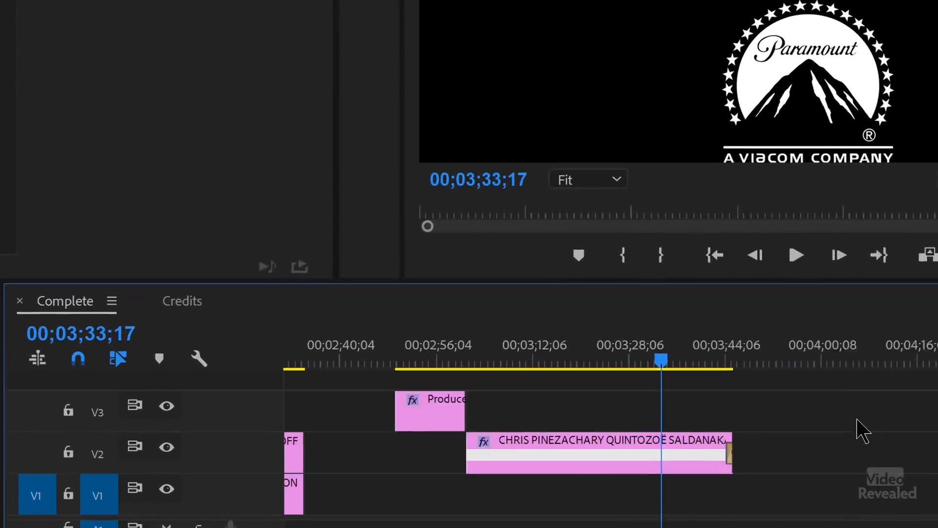
scroll(539, 436, up, 10)
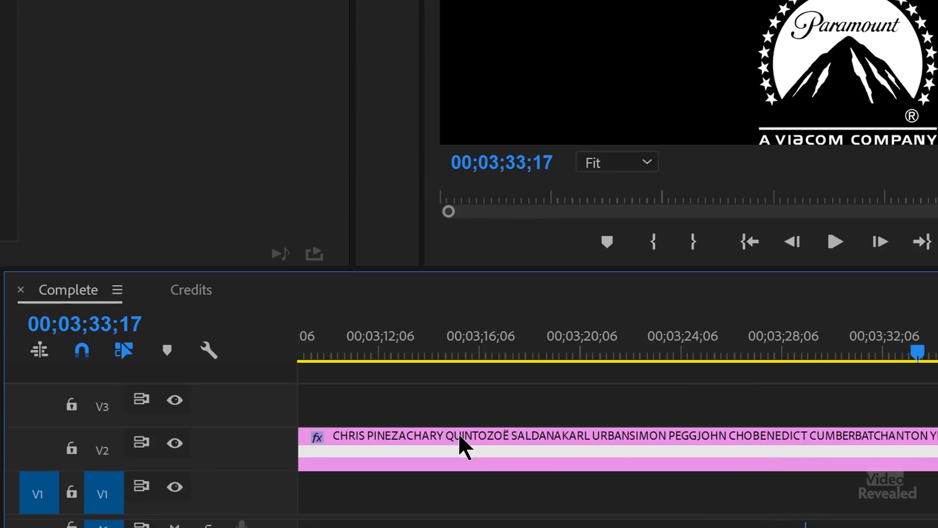
scroll(455, 432, up, 10)
scroll(503, 450, down, 2)
click(674, 436)
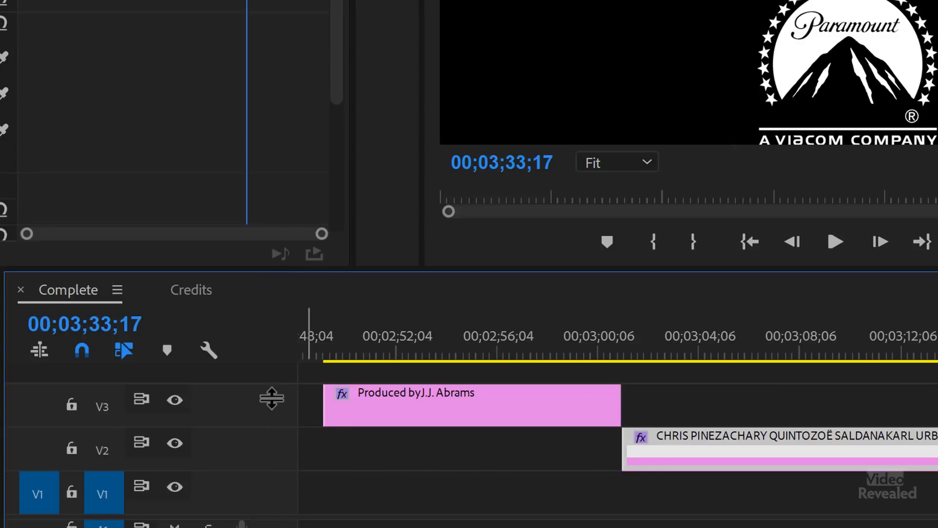
drag(272, 382, 271, 386)
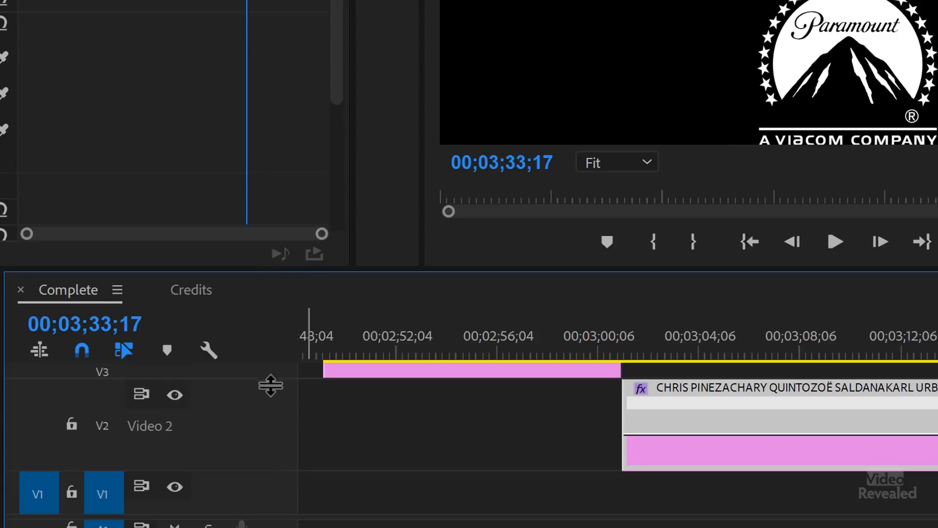
- Set the last credits clip's keyframe display to Time Remapping Speed
click(641, 389)
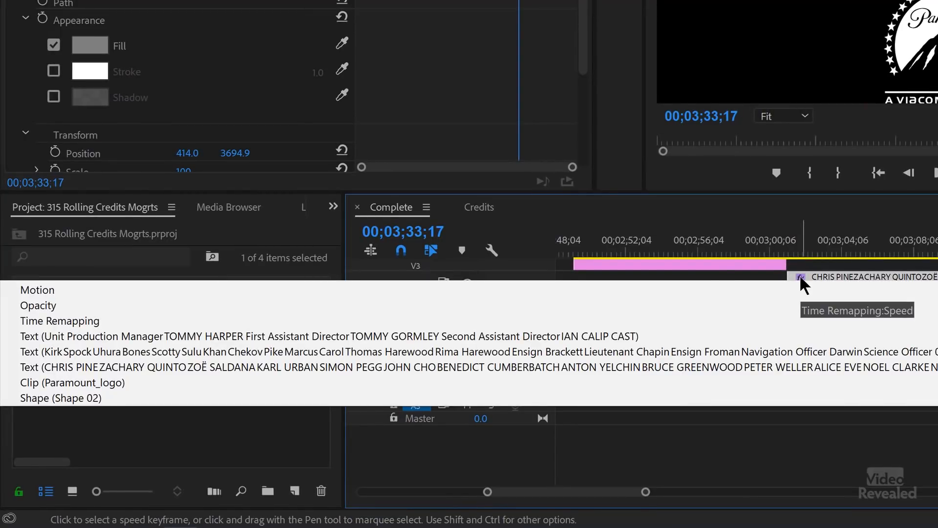
mouse_move(87, 325)
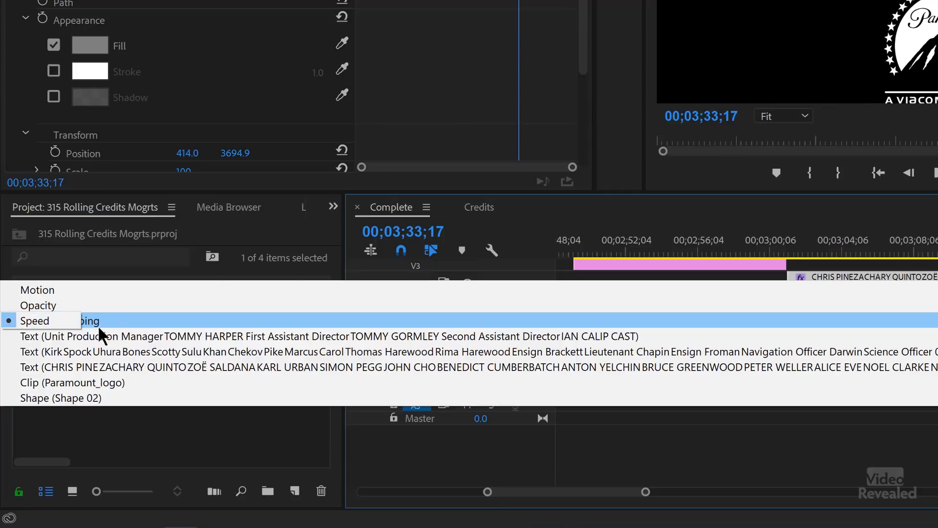
click(62, 321)
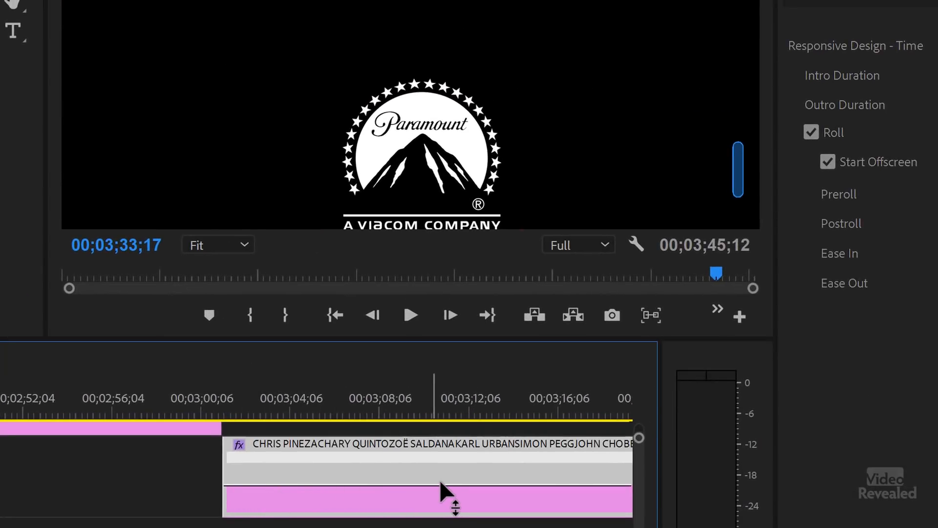
- Add a speed keyframe to the last credits clip just after 00;03;14;06, raise the speed after it, and play the change
drag(398, 413, 348, 413)
drag(453, 406, 513, 409)
scroll(506, 515, right, 5)
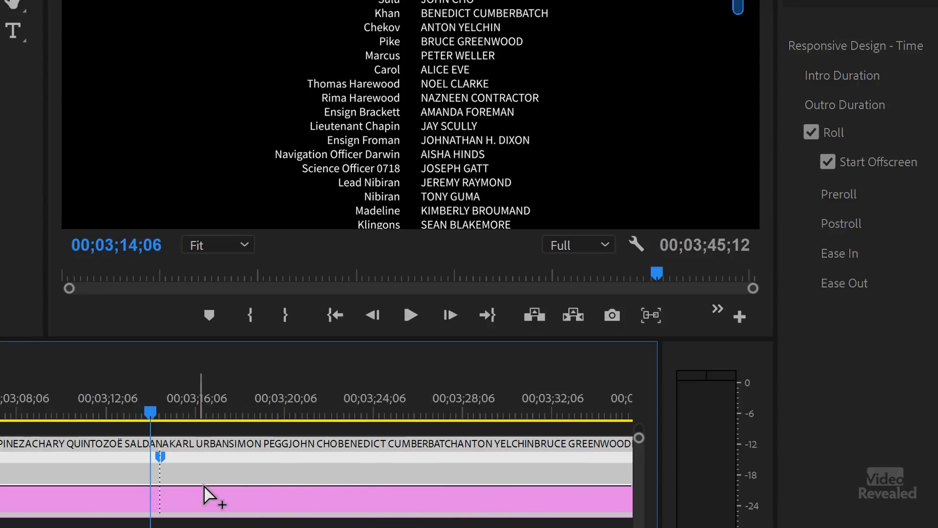
drag(202, 483, 230, 468)
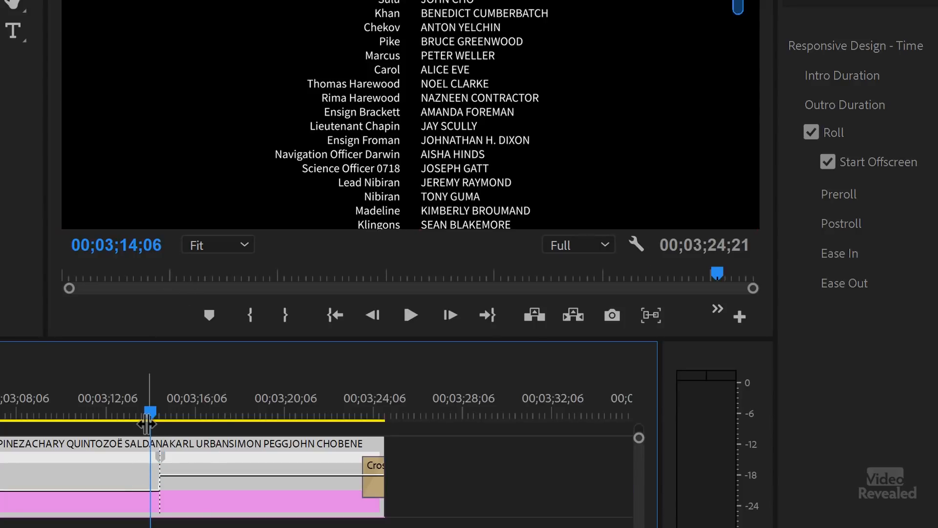
key(space)
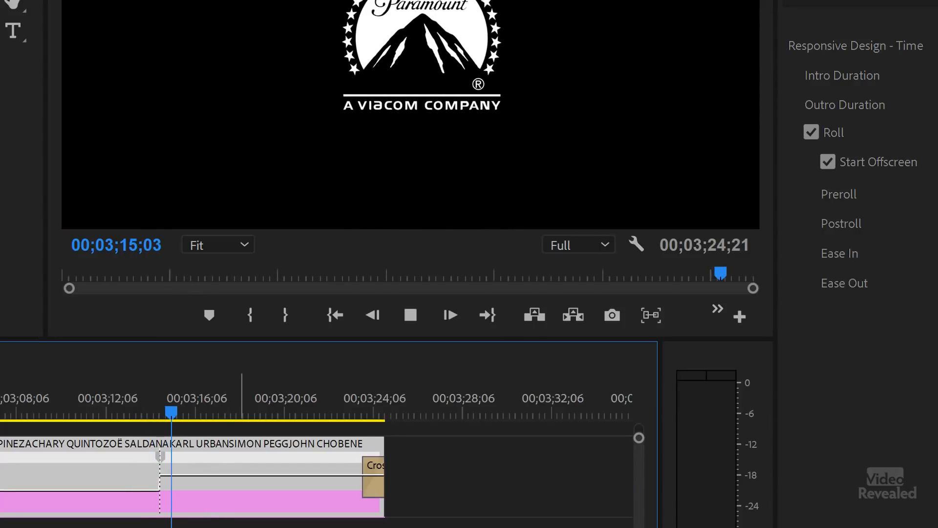
key(space)
- Split the speed keyframe into a gradual ramp and play the credits through the speed change
drag(156, 458, 43, 452)
drag(47, 415, 22, 414)
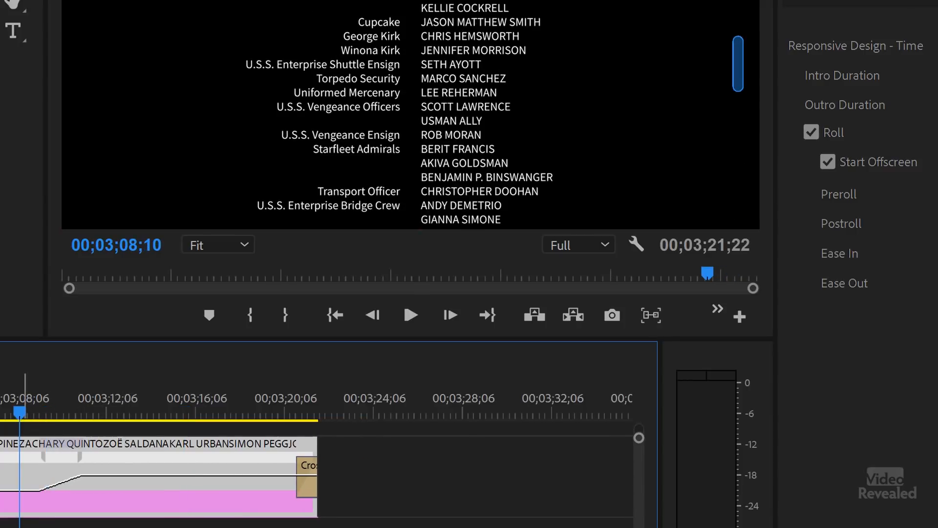
key(space)
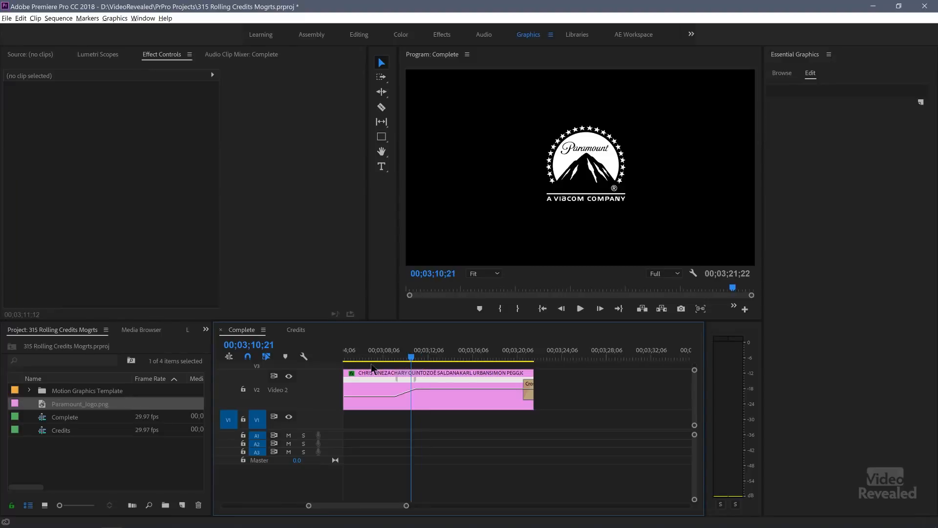
- Return the Video 2 track to its compact height
drag(371, 365, 342, 369)
key(minus)
key(minus)
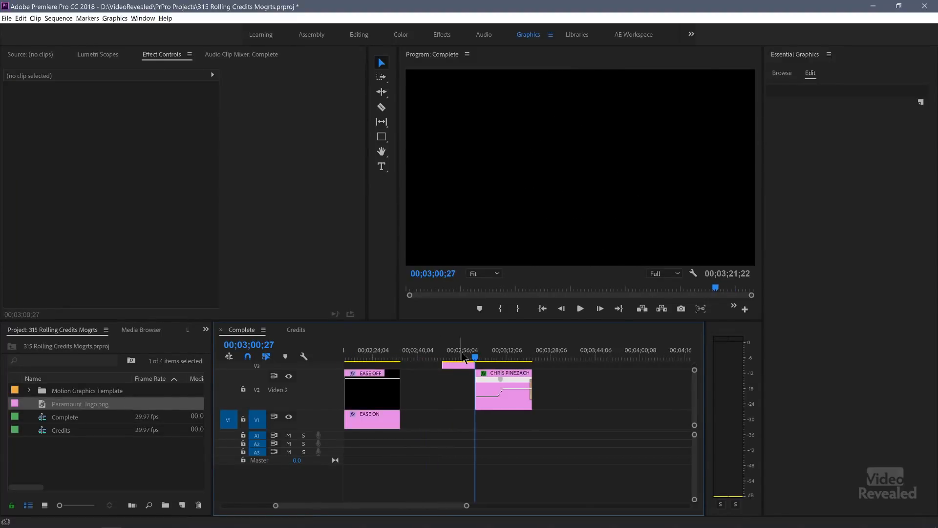
key(minus)
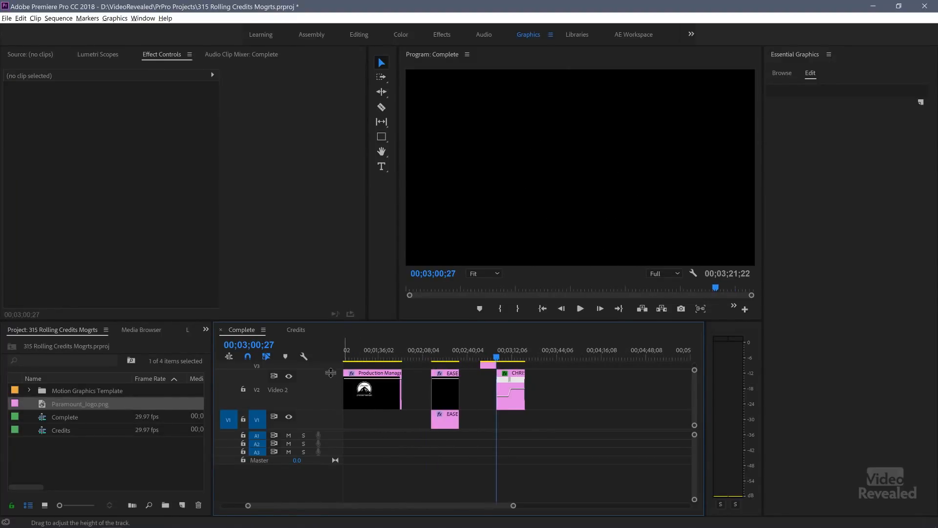
double_click(330, 394)
- Compare the Ease In and Ease Out settings of the EASE ON and EASE OFF clips, and play both clips from their start
drag(449, 358, 441, 357)
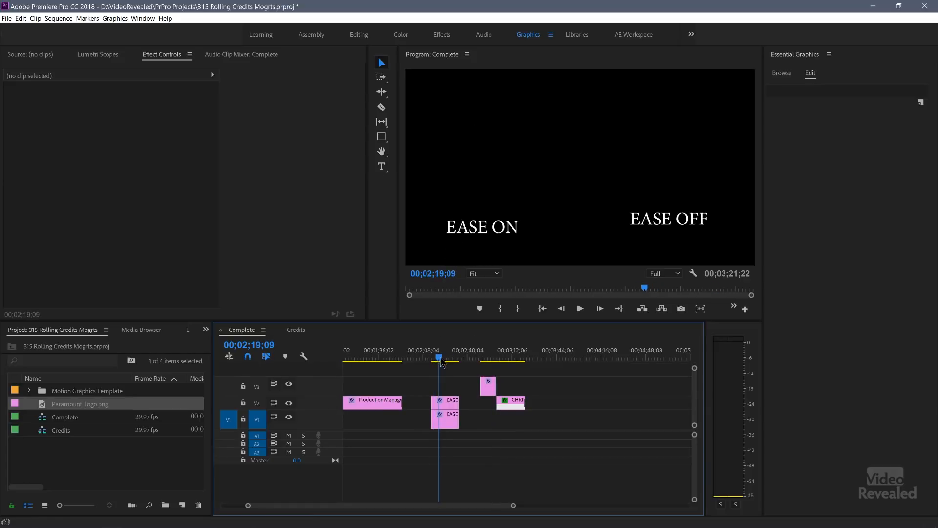
click(448, 400)
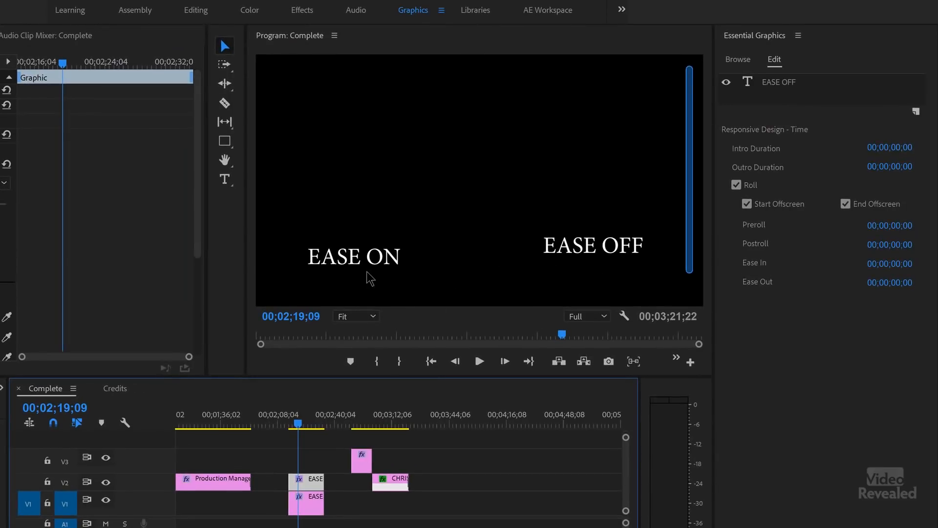
click(307, 503)
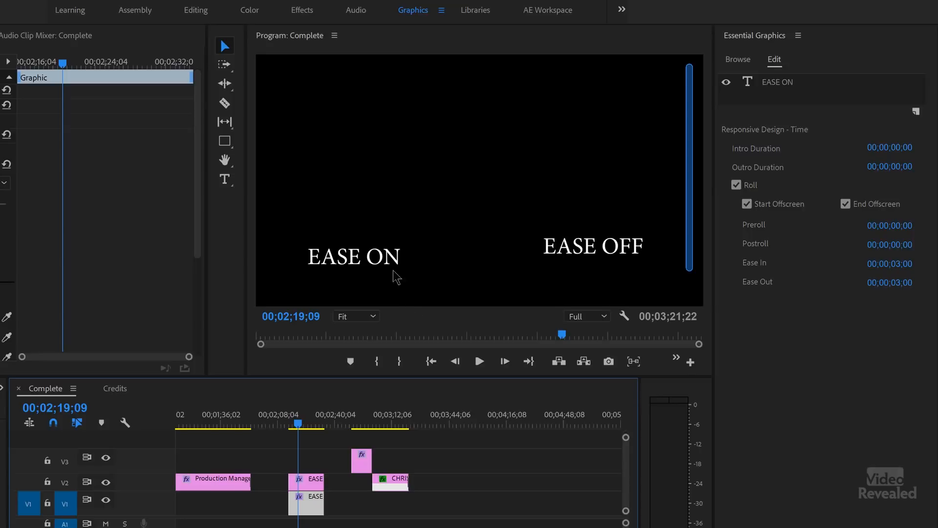
click(304, 485)
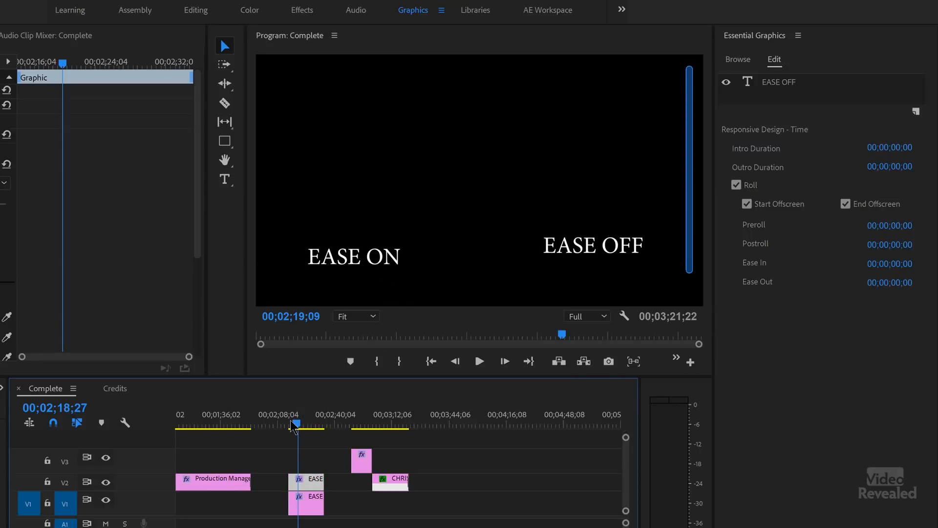
drag(293, 428, 287, 430)
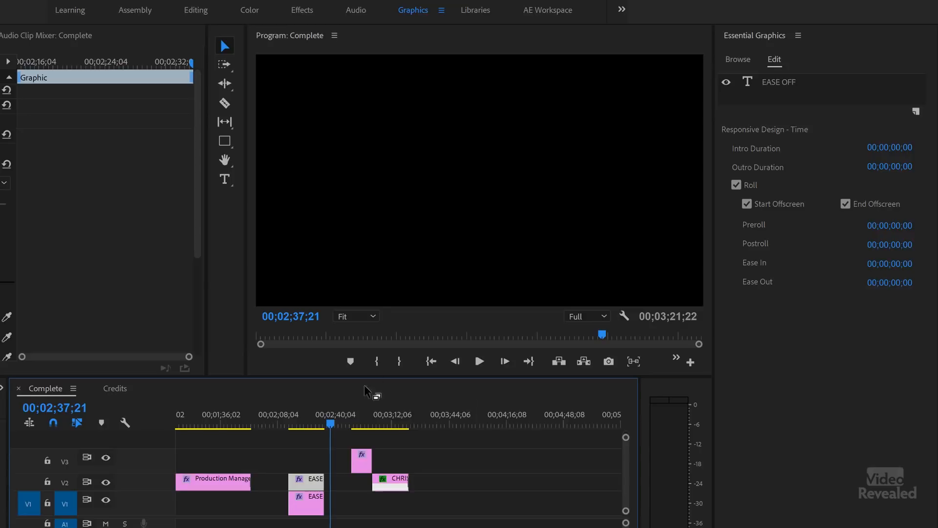
- Select the cast names text layer in the last credits clip and try out its leading adjustment
drag(395, 421, 383, 427)
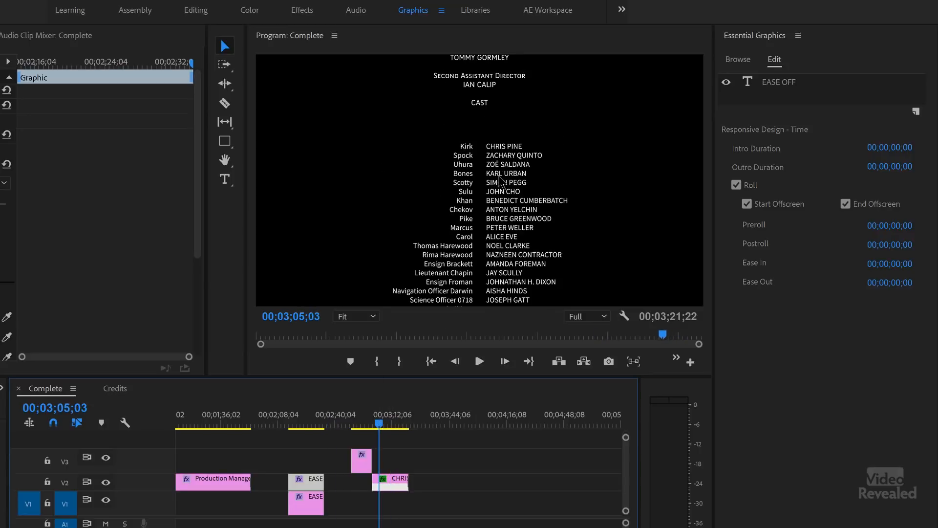
click(501, 181)
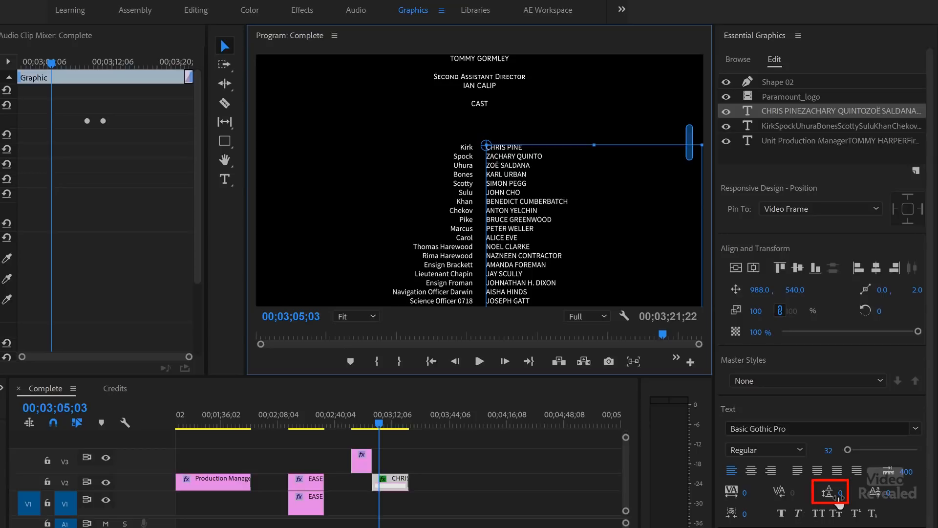
click(839, 494)
drag(839, 493, 844, 493)
scroll(586, 161, down, 3)
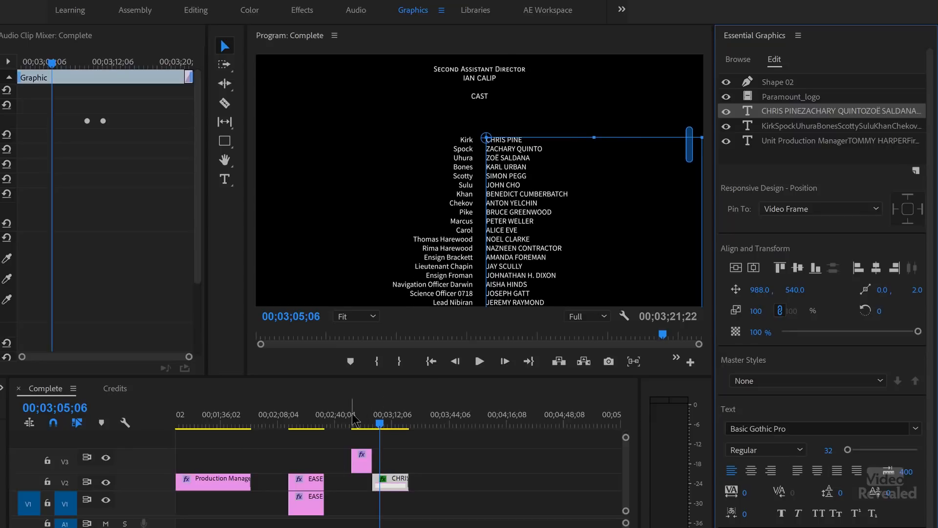
- Try to set the leading to -5 for only the word CAST in the heading text layer
drag(695, 139, 694, 93)
click(504, 245)
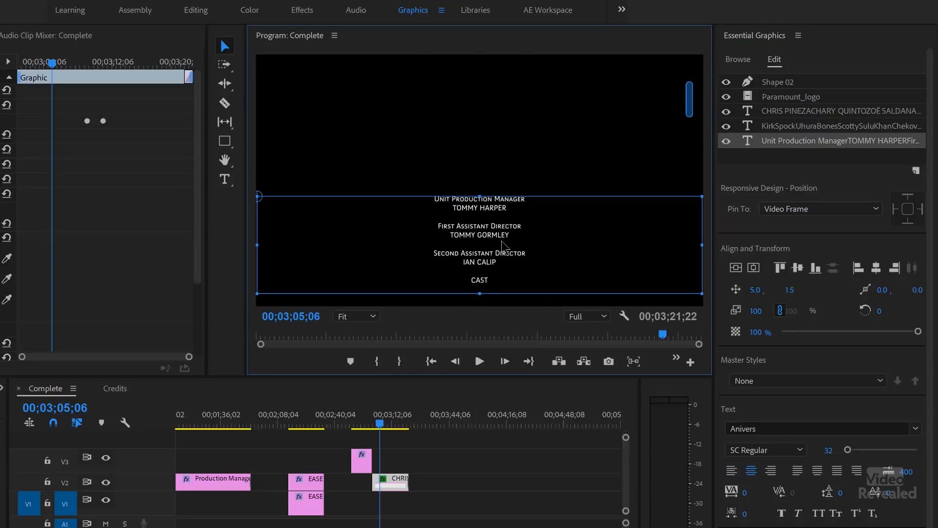
double_click(488, 264)
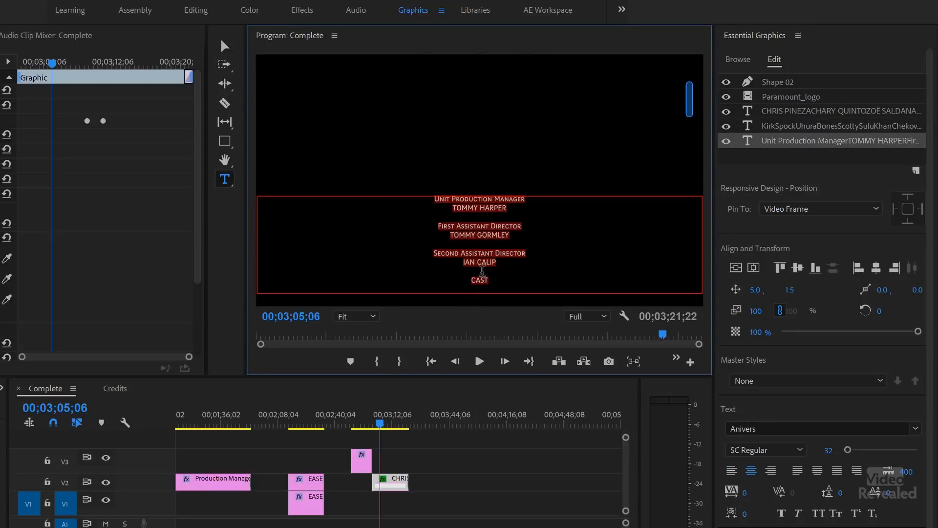
double_click(480, 278)
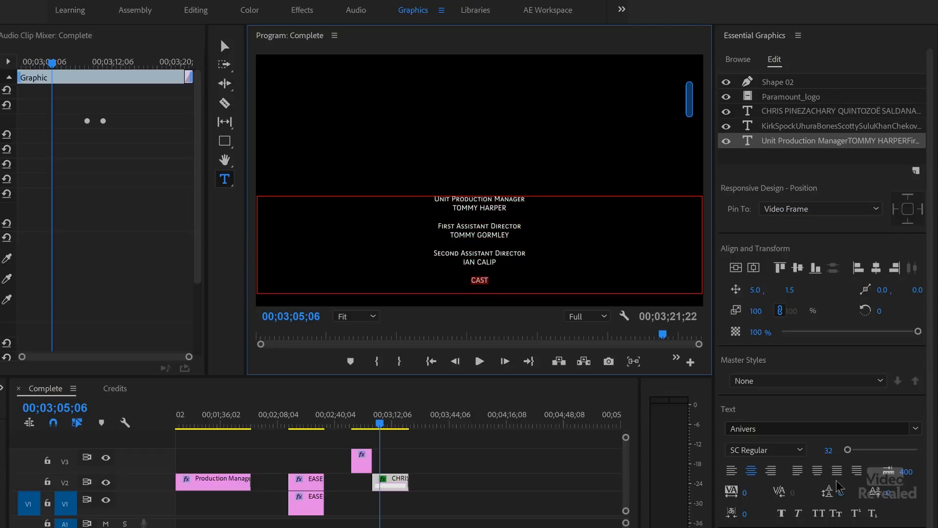
mouse_move(841, 494)
mouse_down()
mouse_move(806, 494)
mouse_move(831, 495)
mouse_up()
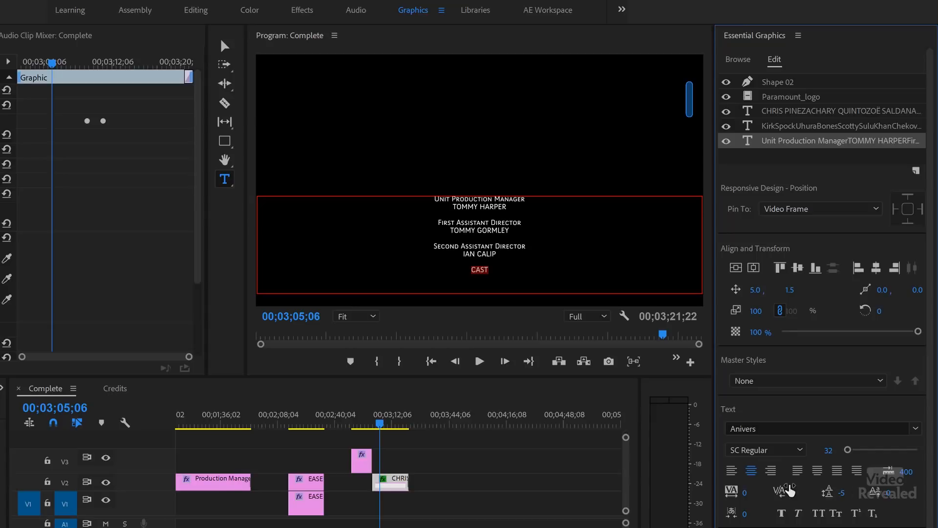
click(501, 317)
click(225, 46)
- Select the cast names text layer again and look through the rest of the credits roll
drag(690, 107, 690, 117)
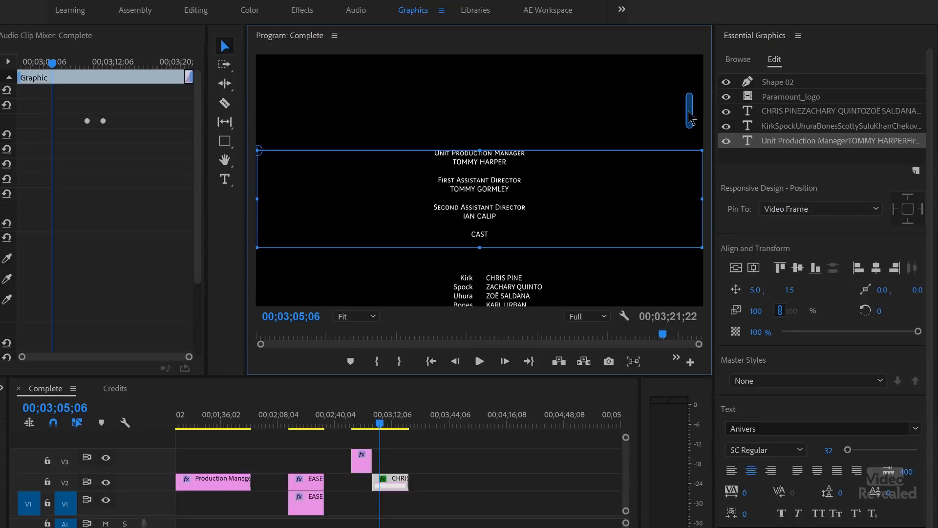
scroll(502, 189, down, 5)
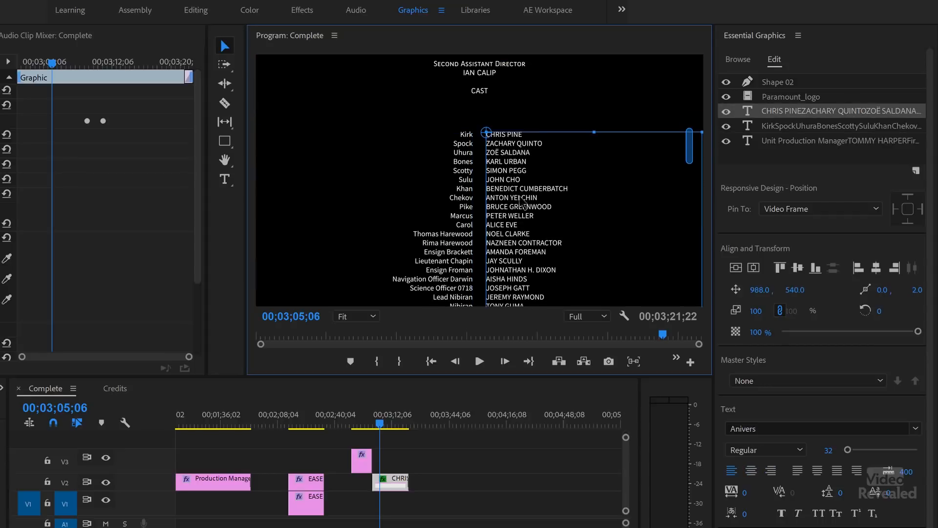
drag(694, 151, 694, 177)
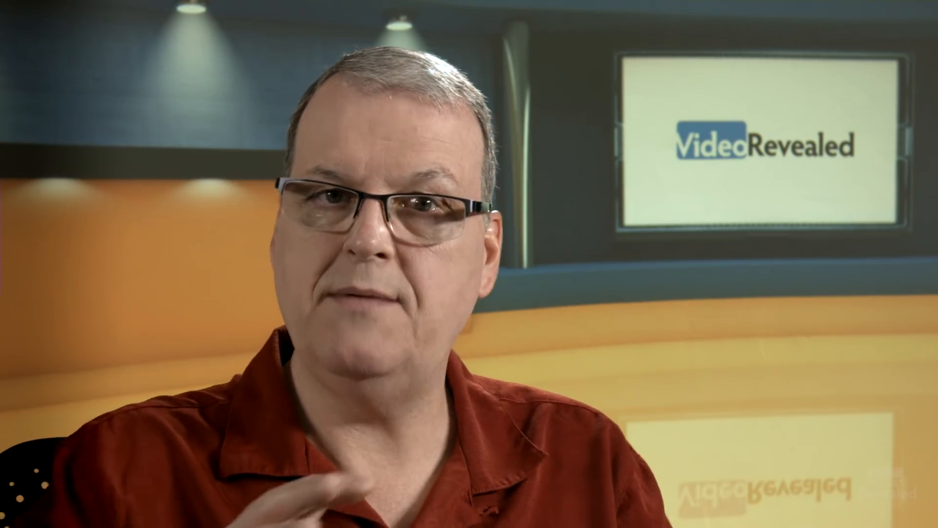